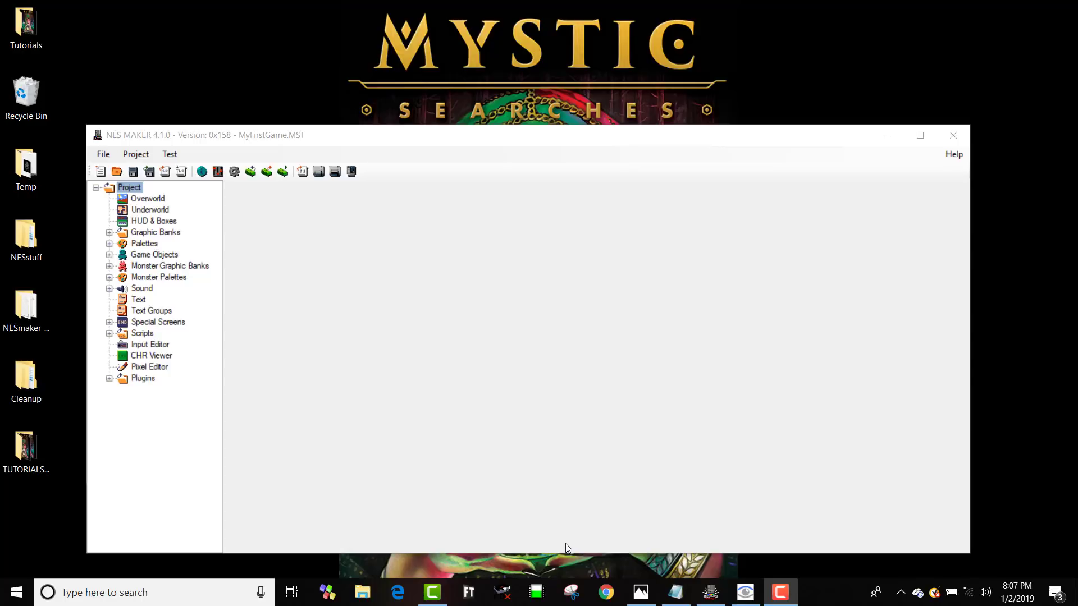
Switch to the Mesen game, resume it and open the PPU Viewer beside it to examine the nametables
click(745, 596)
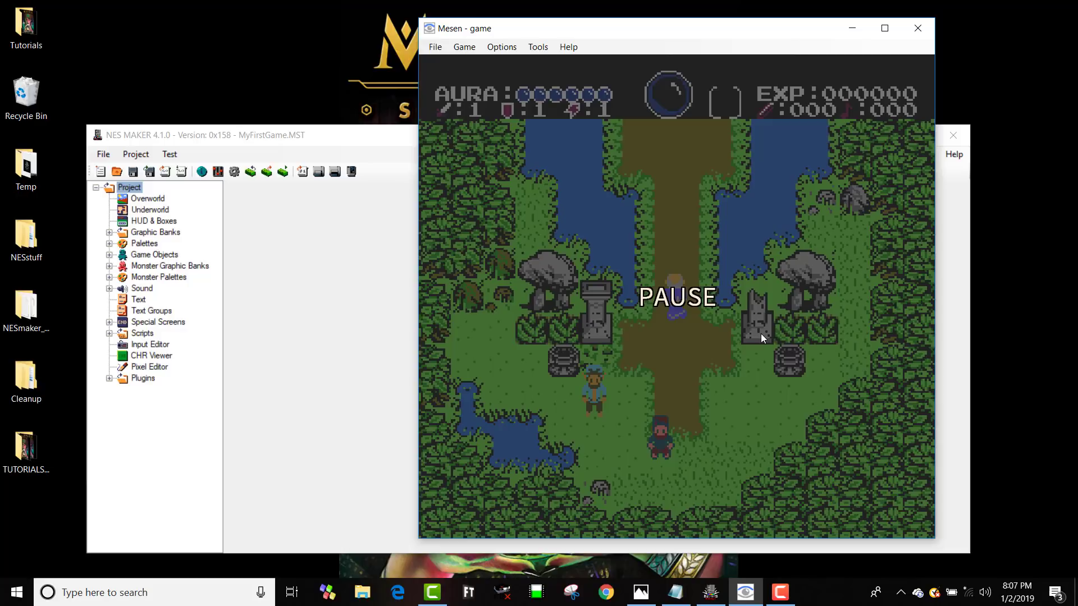
key(Escape)
key(ctrl+p)
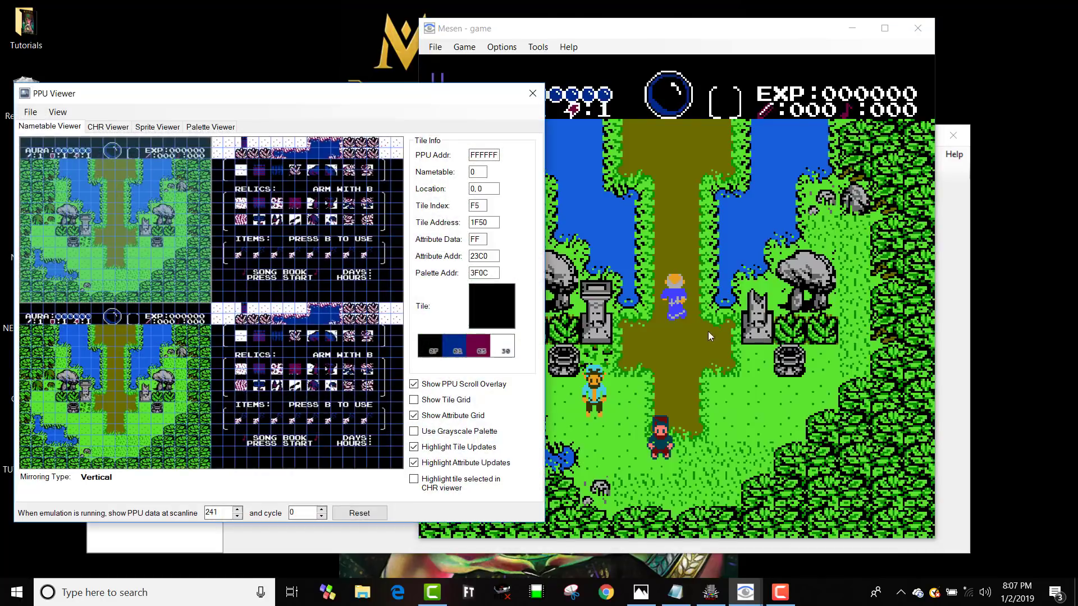
drag(347, 96, 390, 72)
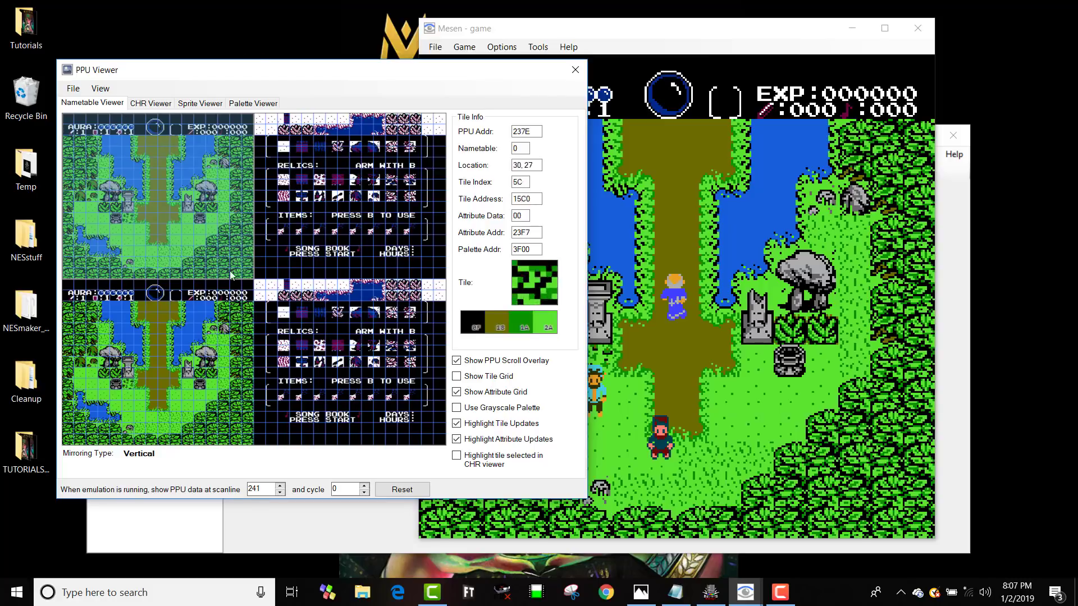
drag(666, 36, 694, 40)
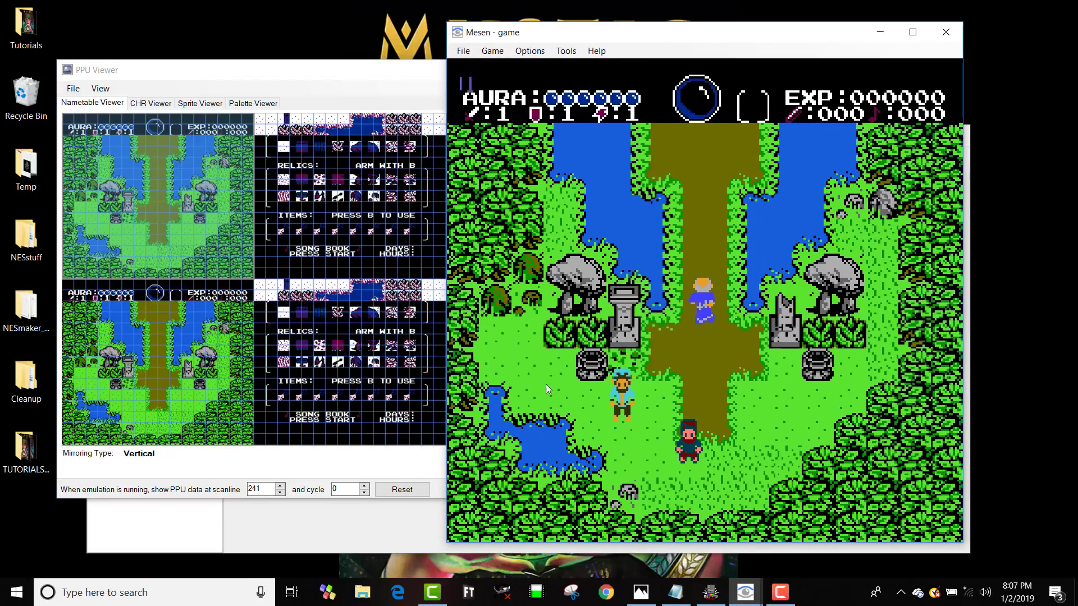
click(289, 88)
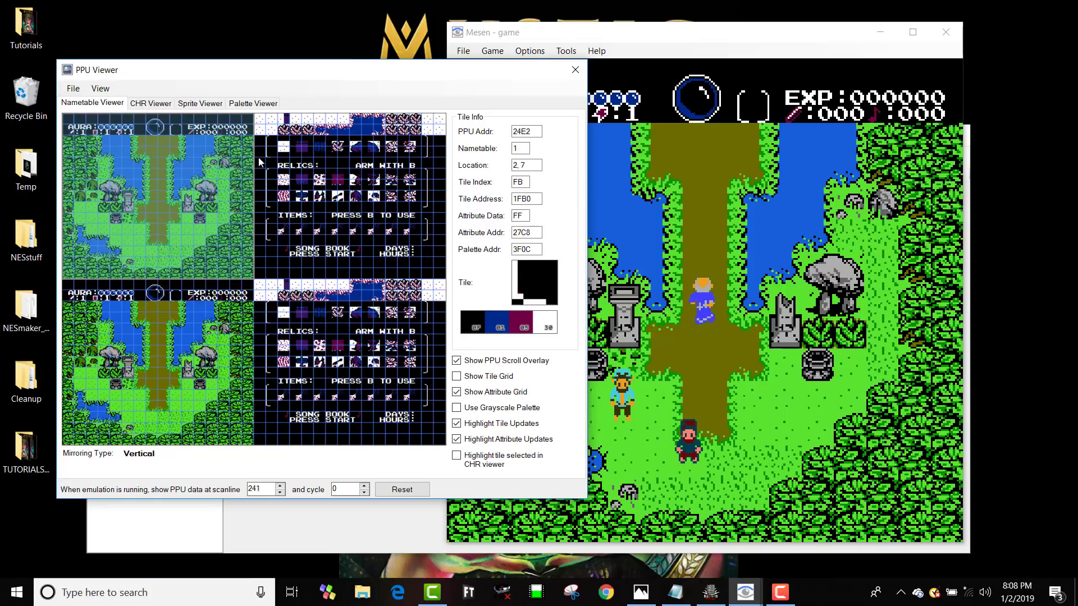
Examine the game's CHR tiles and palette colours in the PPU Viewer, and close the emulator
click(151, 104)
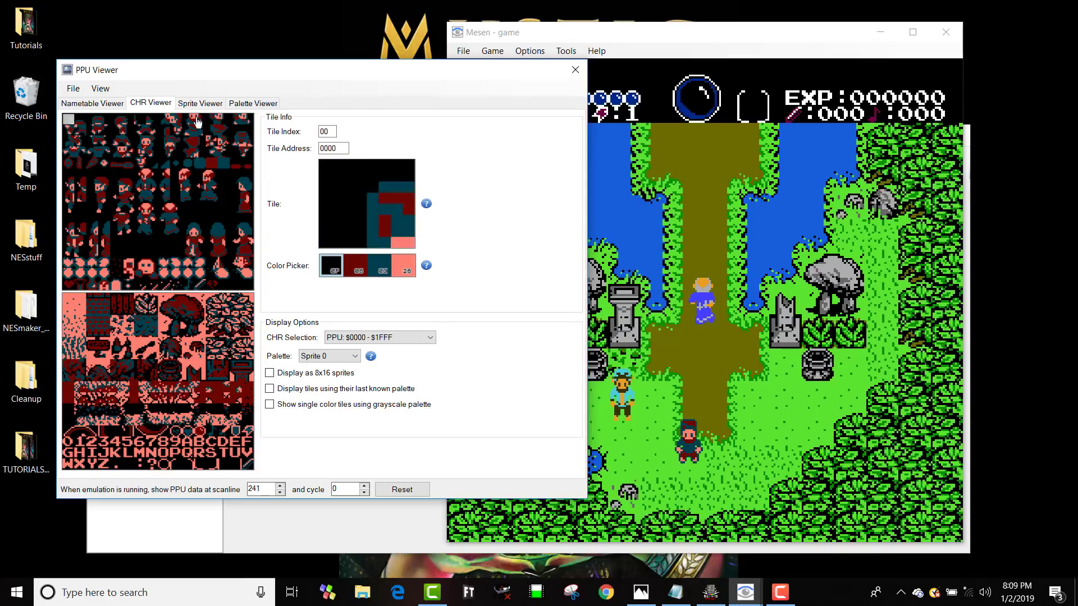
click(246, 104)
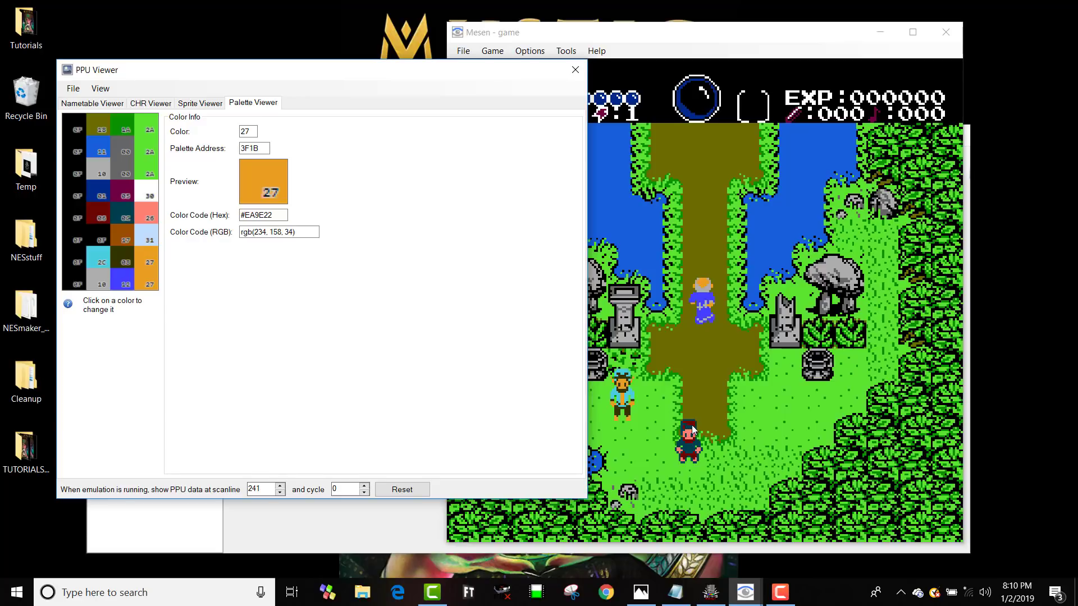
mouse_move(83, 199)
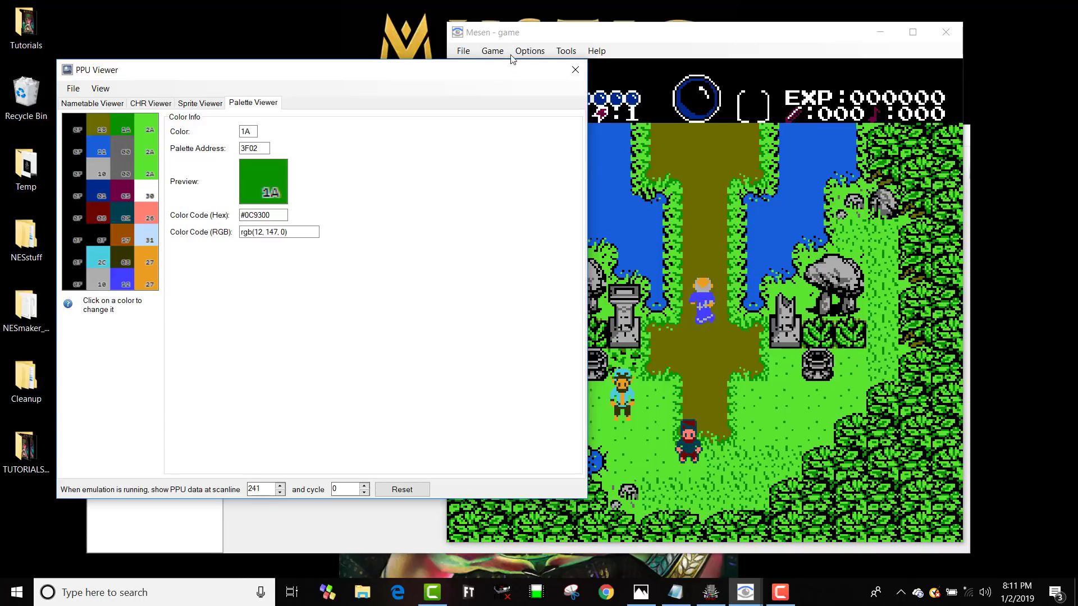
click(947, 34)
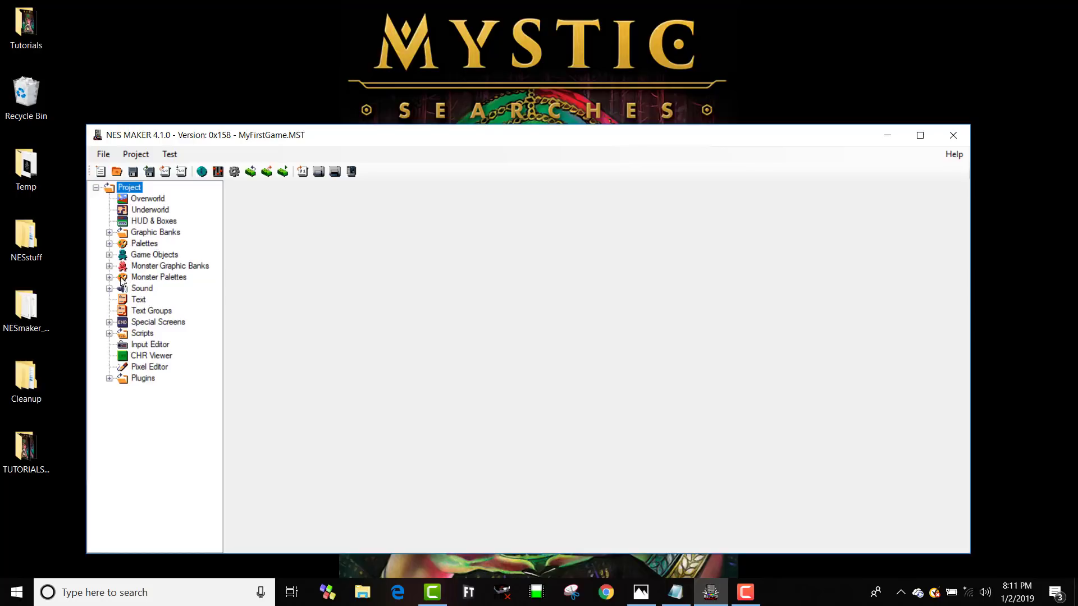
Add a new group under the project's Palette Groups and name it MyPals1
click(110, 243)
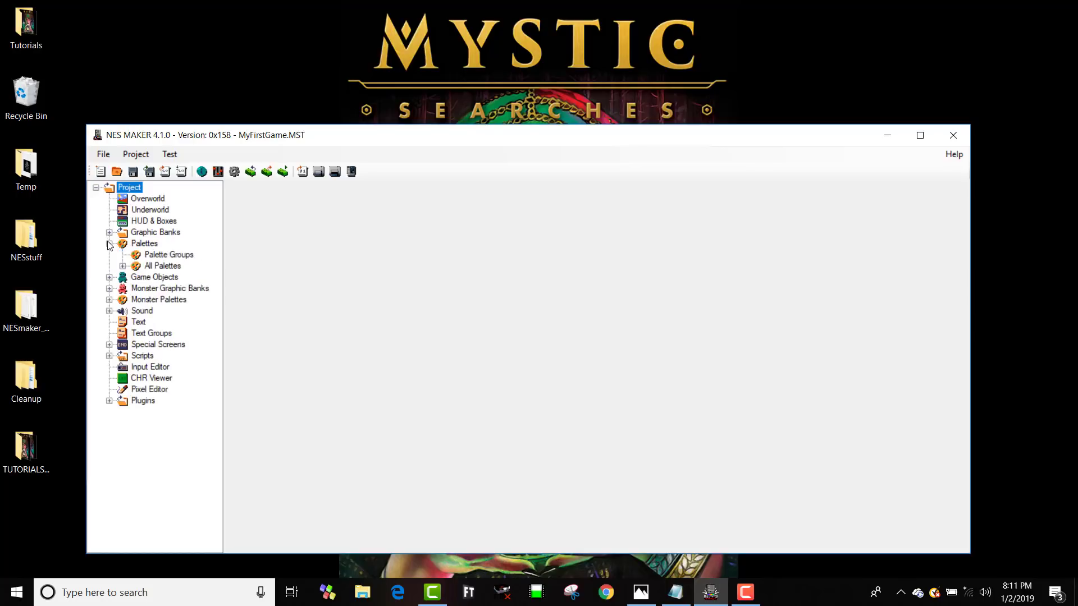
right_click(161, 258)
click(169, 264)
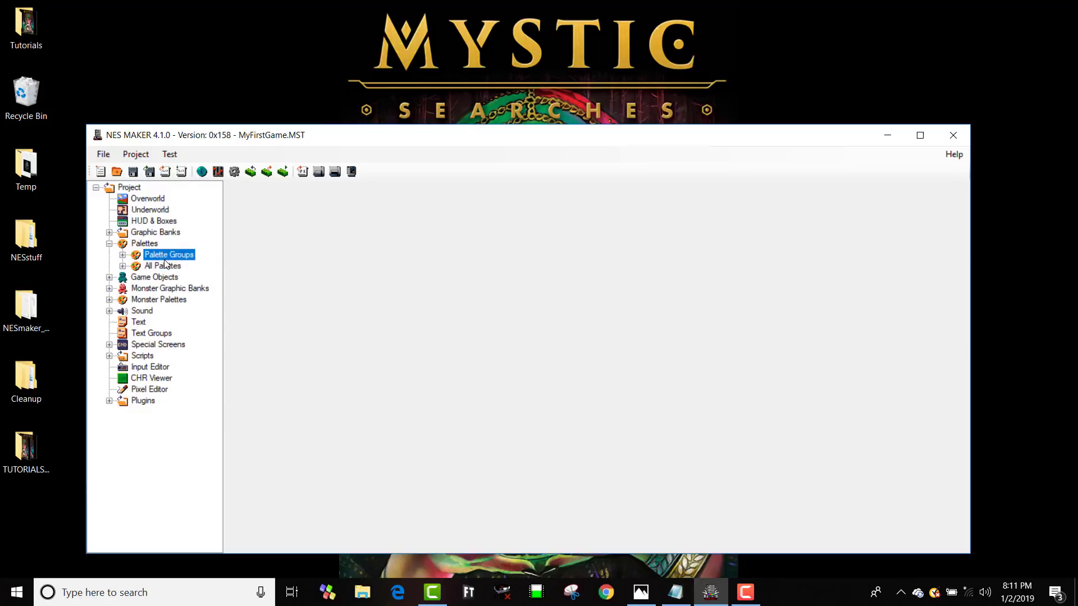
click(122, 255)
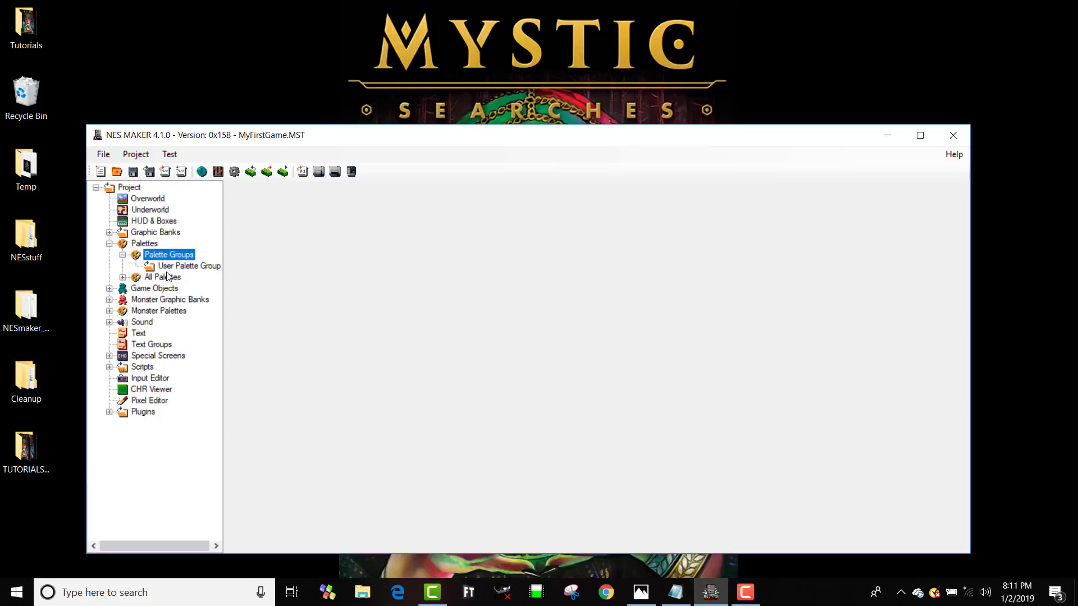
right_click(171, 268)
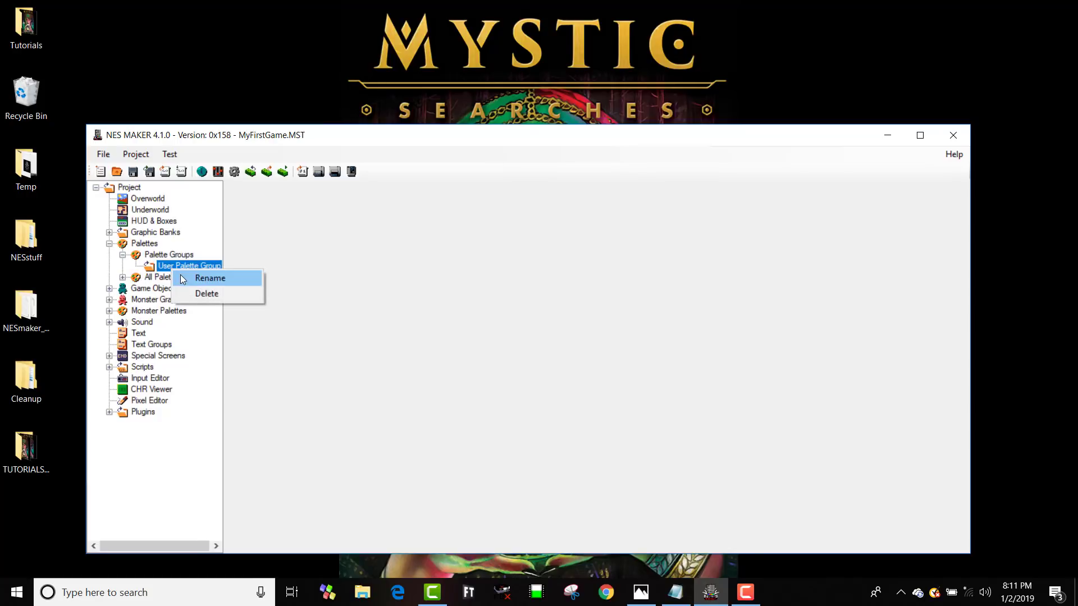
click(181, 276)
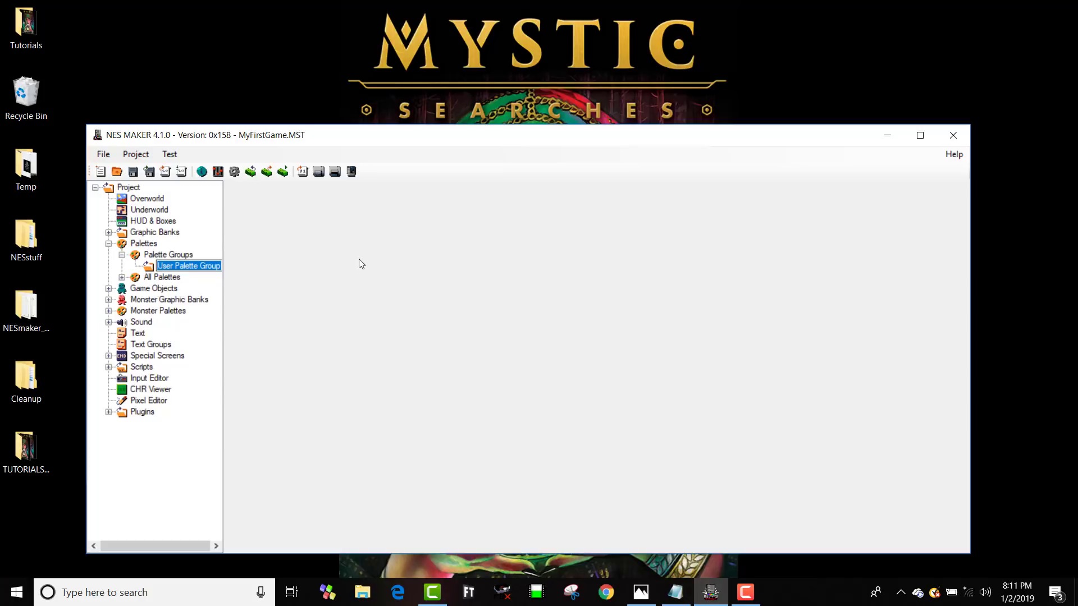
text(MyPals1)
key(Return)
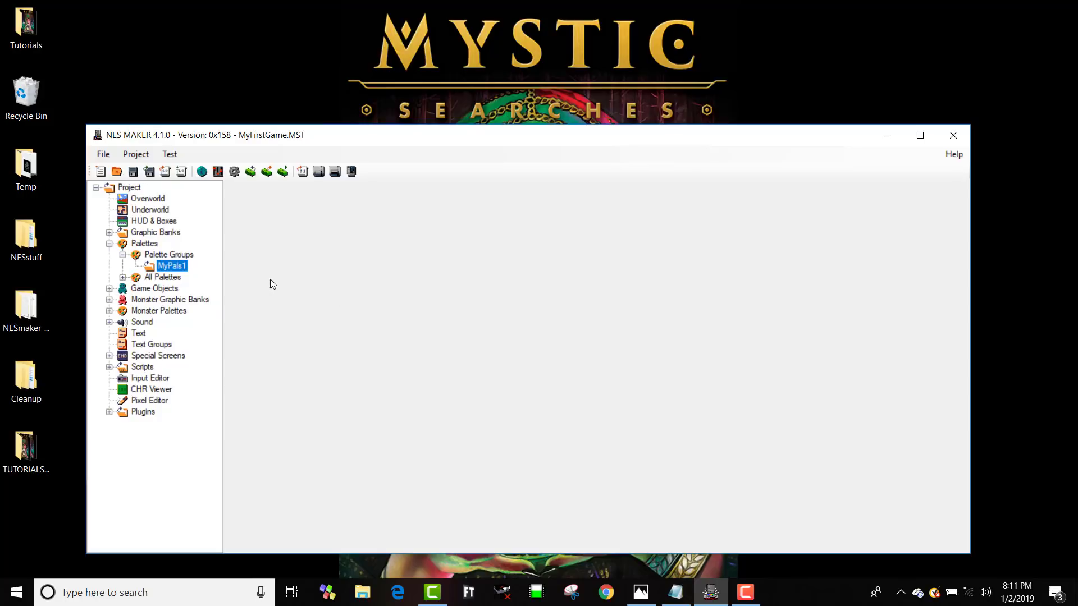
Open Palette 0 and set the last three colours of its day Palette Group 0 to 26, 28 and 04
click(122, 278)
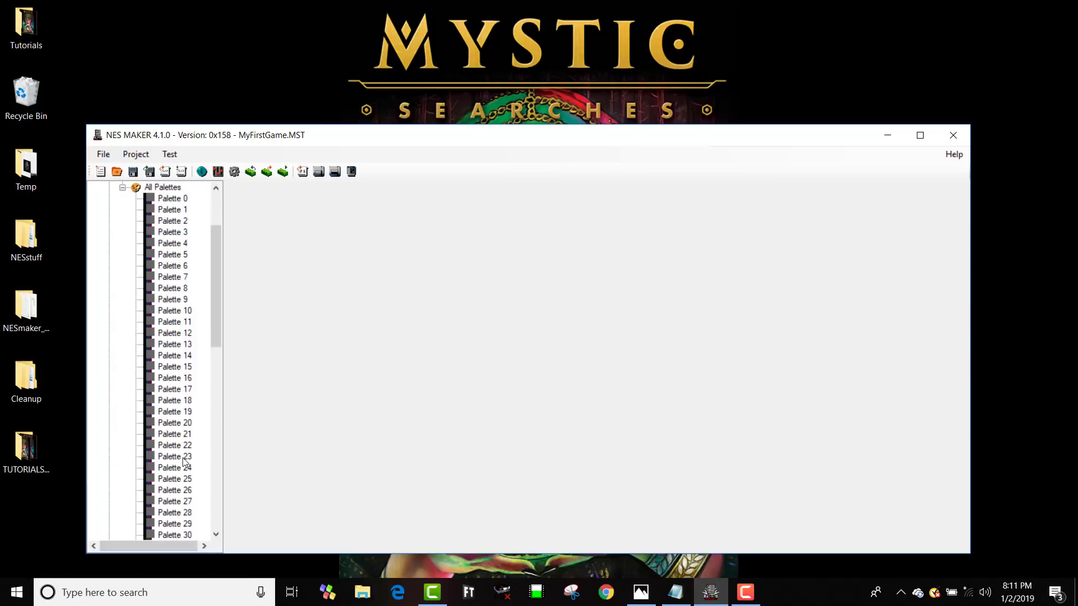
scroll(196, 505, down, 15)
scroll(197, 517, up, 15)
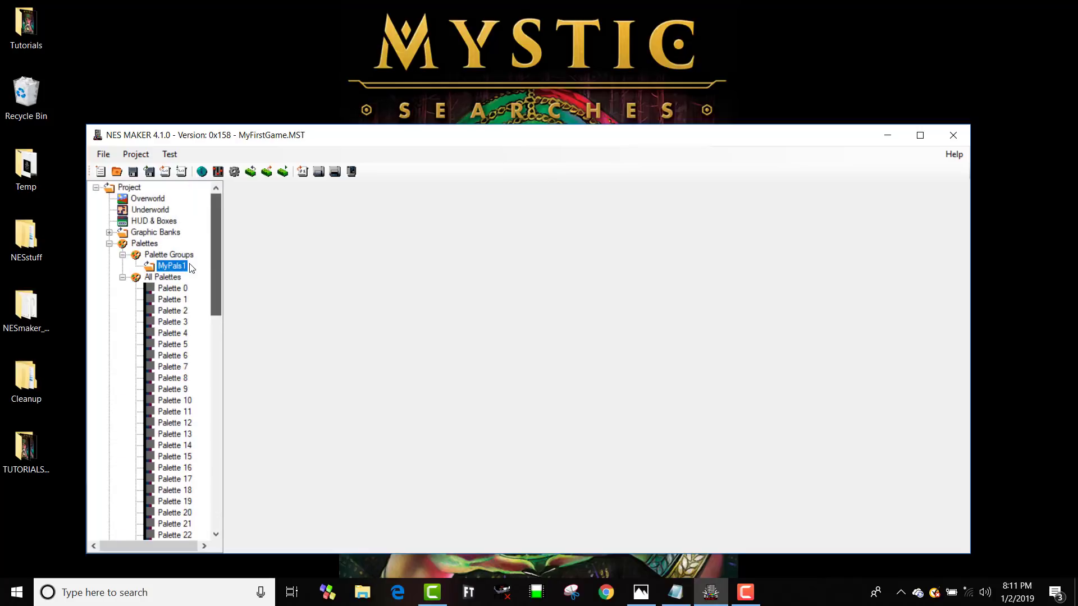
click(181, 288)
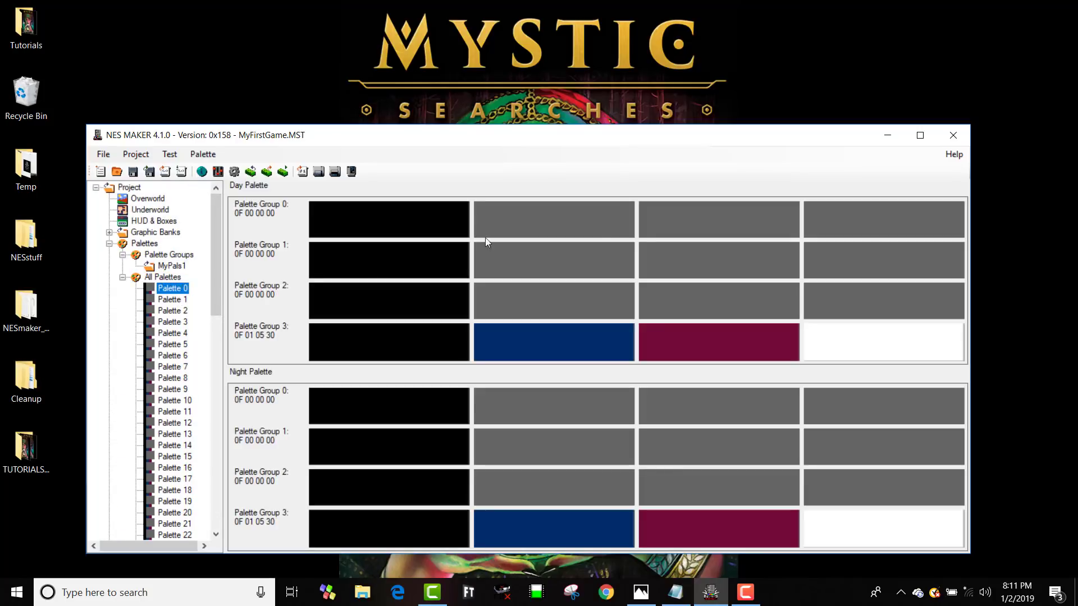
click(585, 224)
click(274, 197)
click(721, 265)
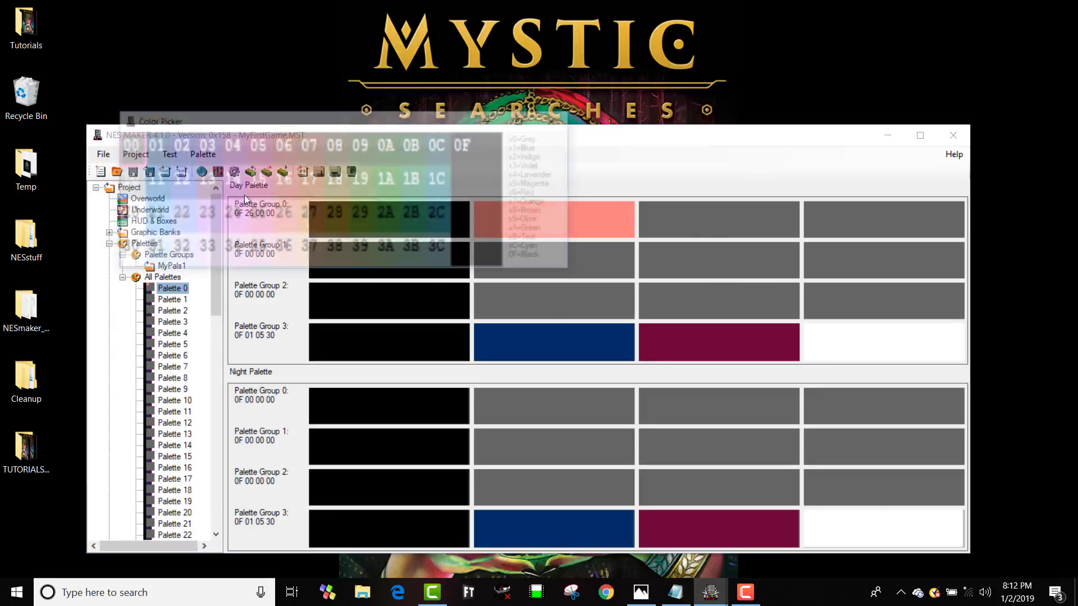
click(335, 220)
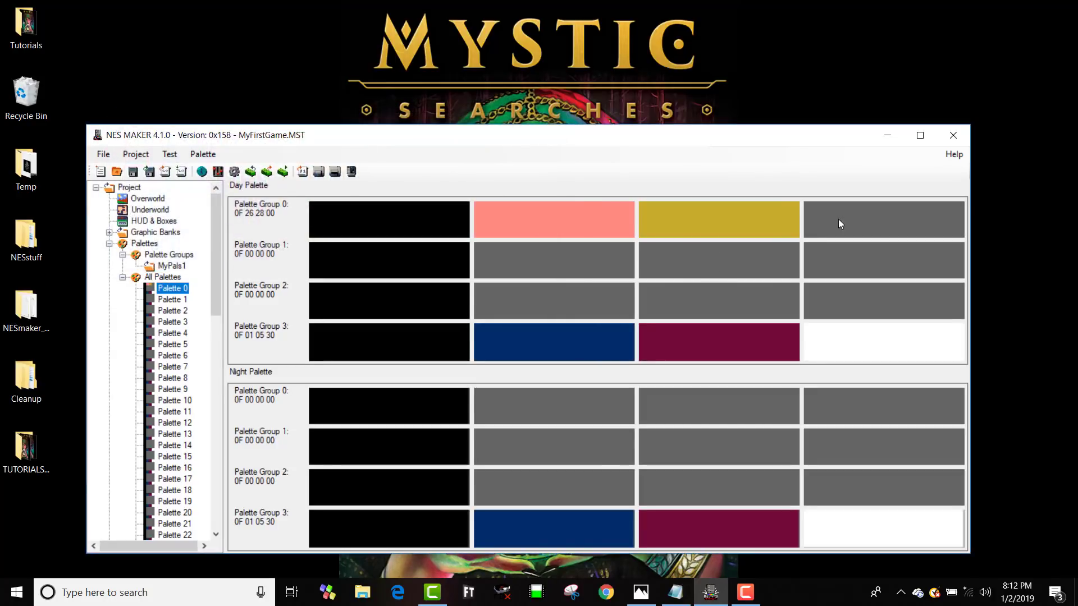
click(838, 219)
click(245, 178)
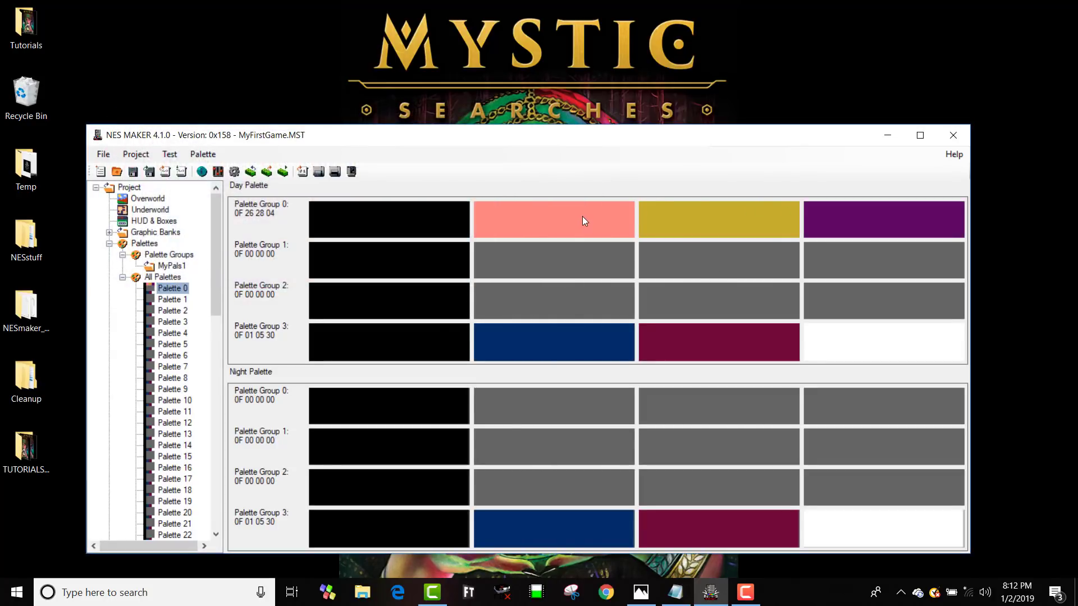
Set the second colour of Palette 0's day Palette Group 0 to grey 10 and add Palette 0 to the MyPals1 group
click(581, 217)
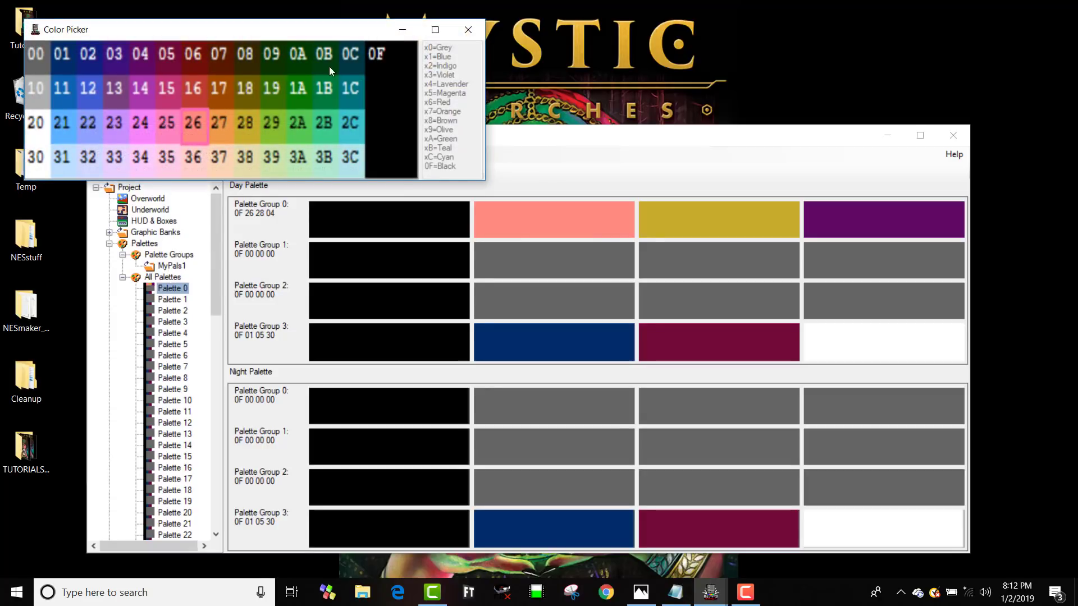
click(33, 62)
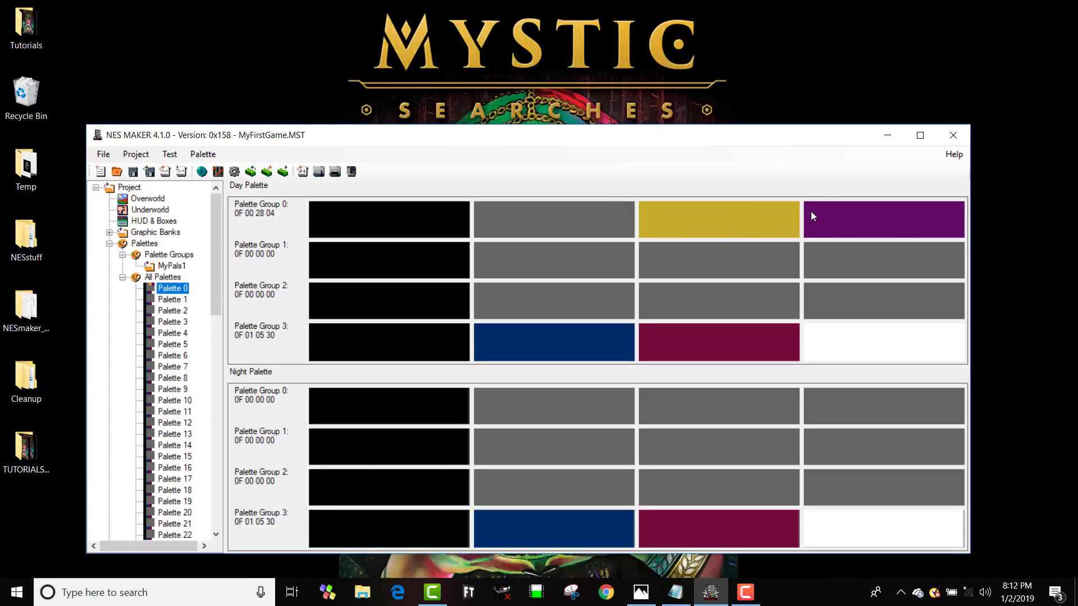
click(630, 230)
click(47, 102)
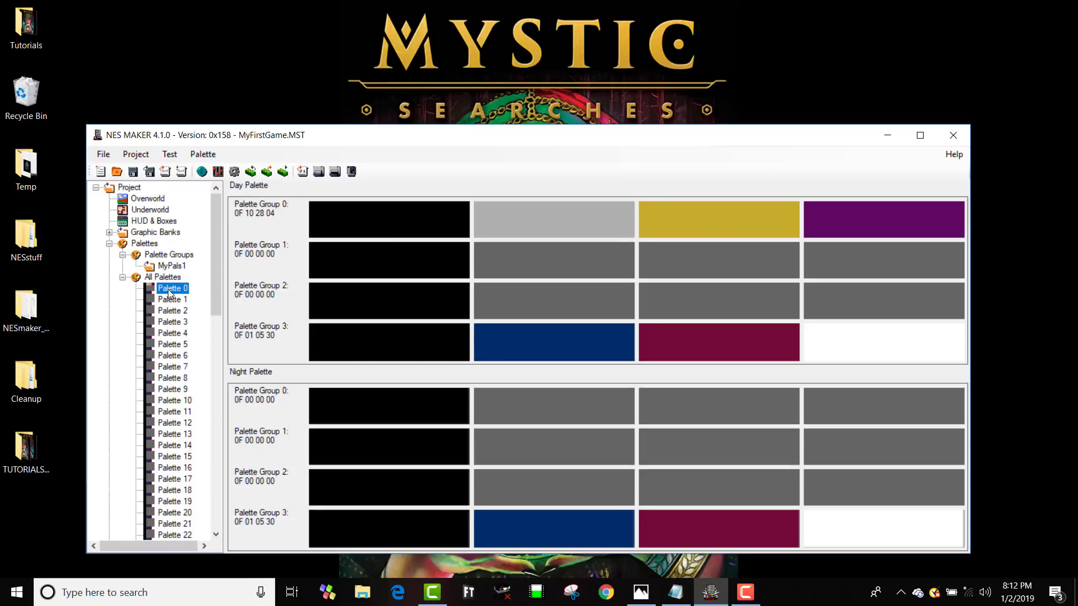
drag(169, 293, 428, 281)
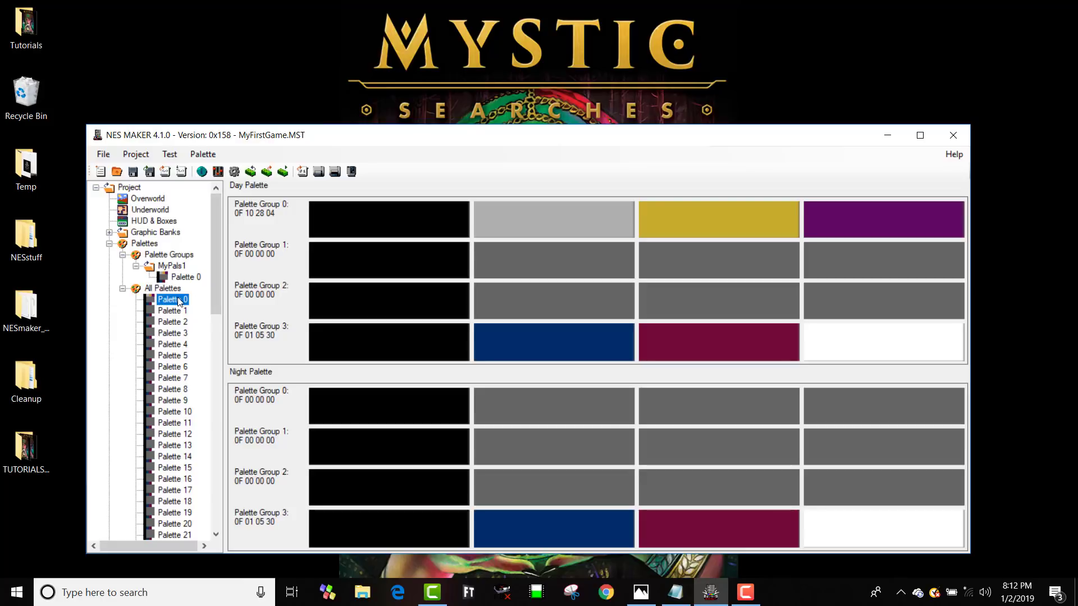
Create a new 16 x 16 single-tile BMP in the Pixel Editor and show the pixel grid
drag(215, 279, 207, 518)
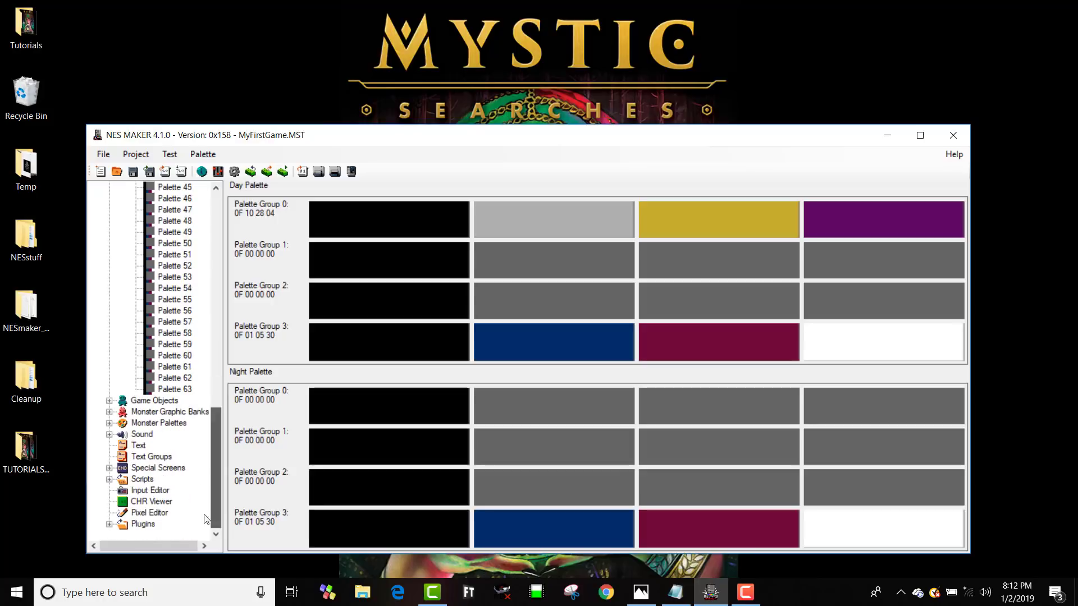
click(151, 513)
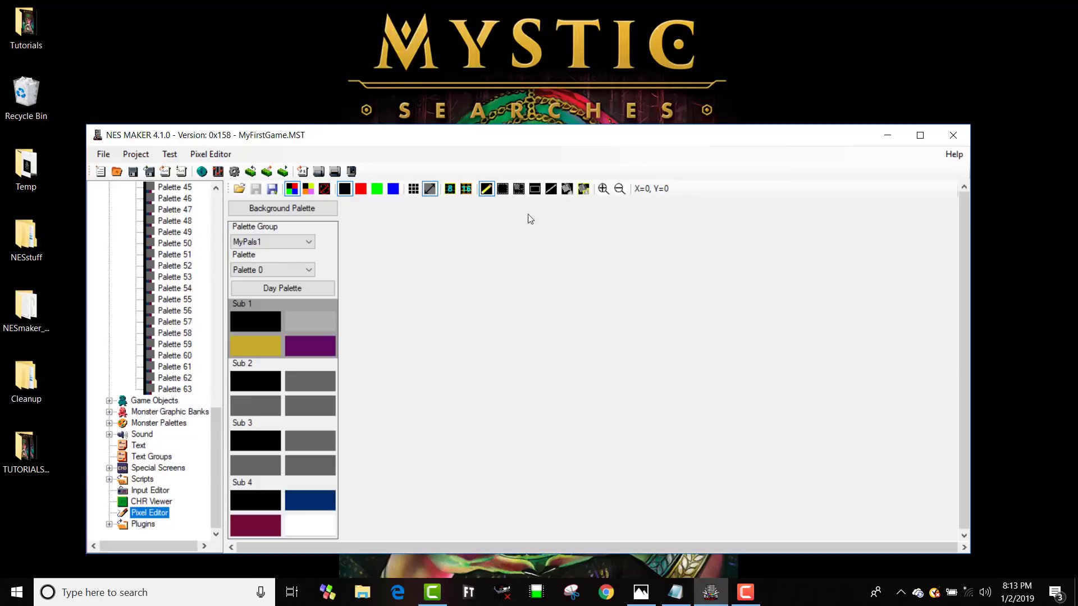
click(208, 155)
mouse_move(219, 176)
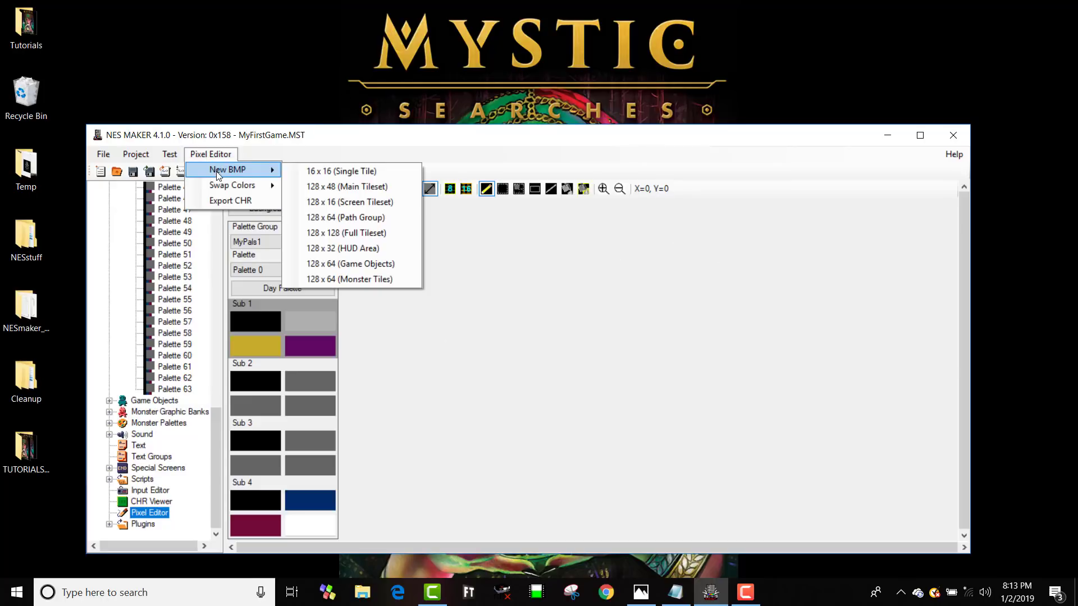
click(321, 175)
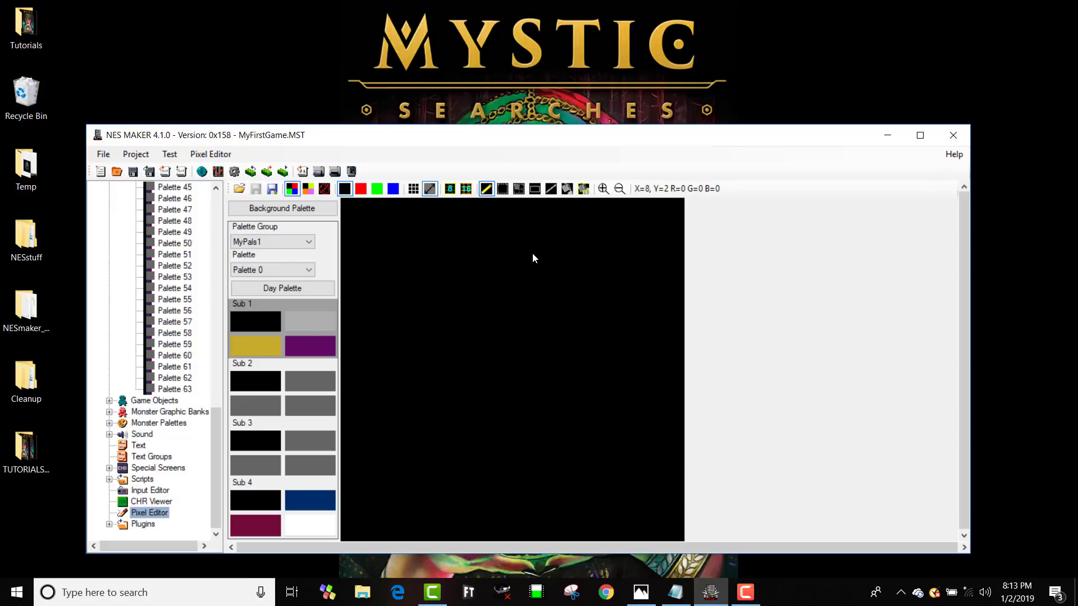
click(414, 188)
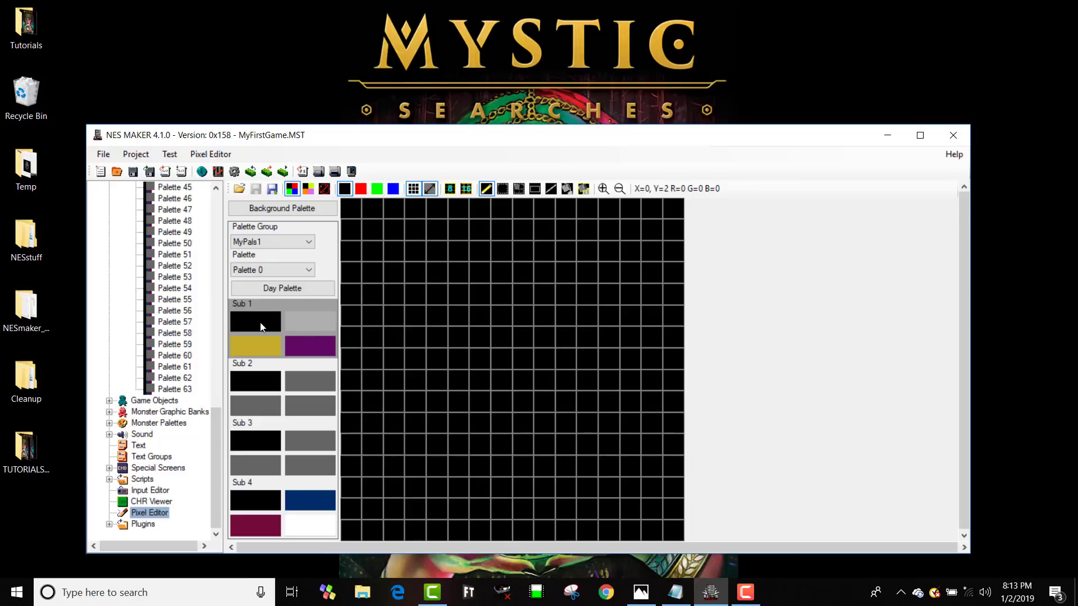
Draw two eyes about 4 pixels tall and a wide smiling mouth with raised corners in red on the tile
click(302, 323)
drag(459, 273, 479, 315)
drag(565, 273, 569, 336)
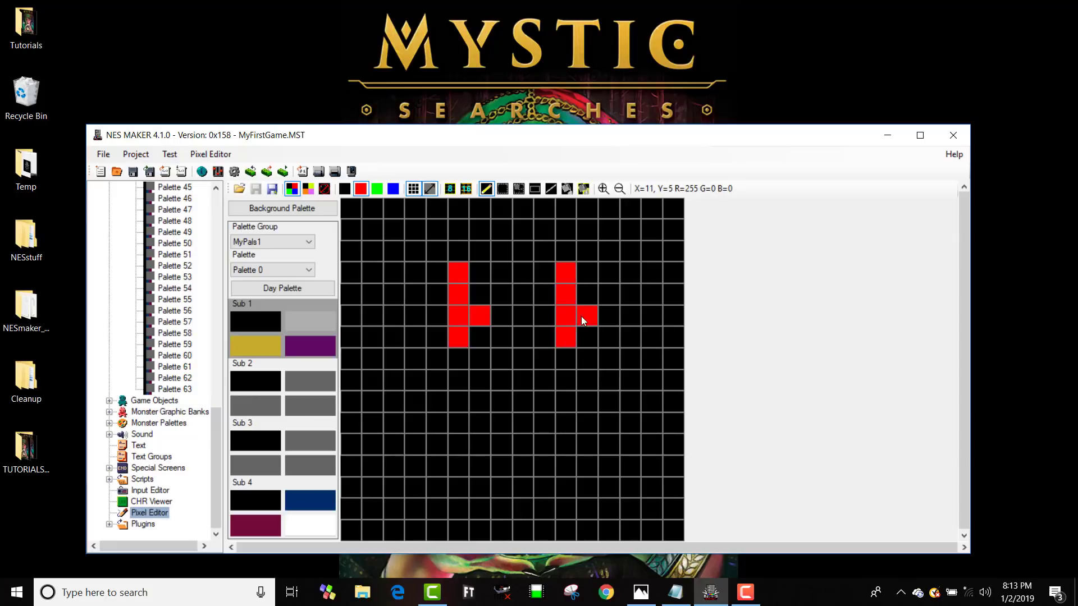
drag(445, 461, 611, 466)
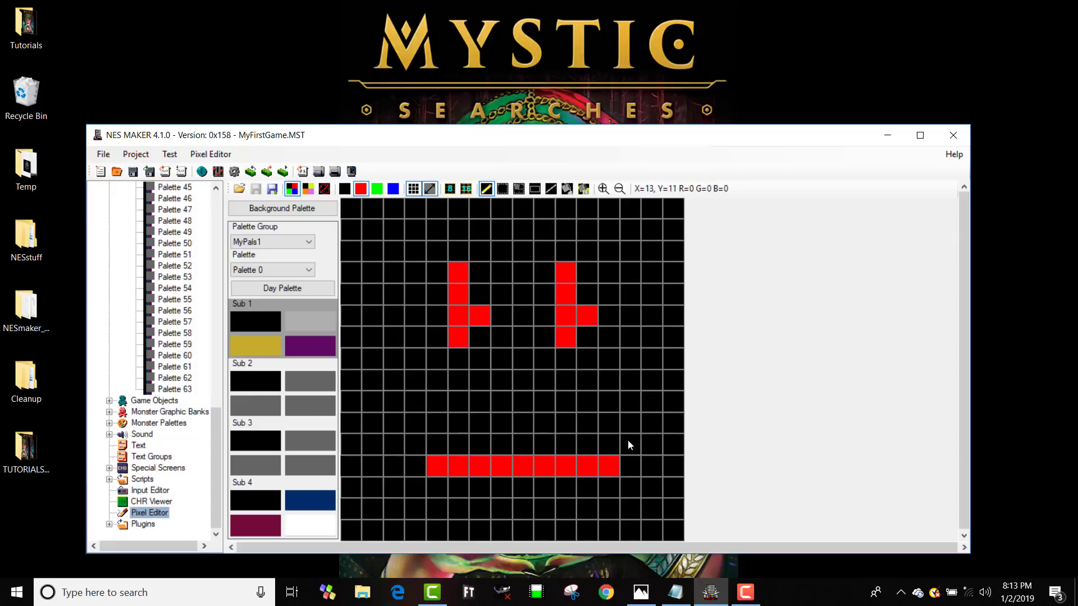
click(630, 444)
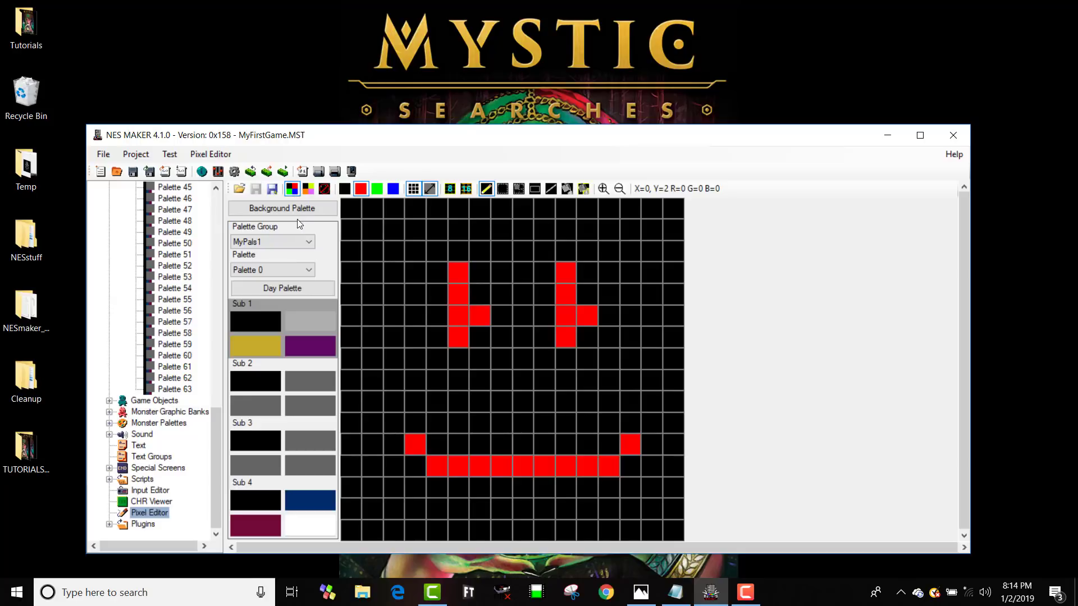
Switch the tile's display from the RGB working colours to the selected sub-palette's colours
click(291, 190)
click(296, 192)
click(310, 189)
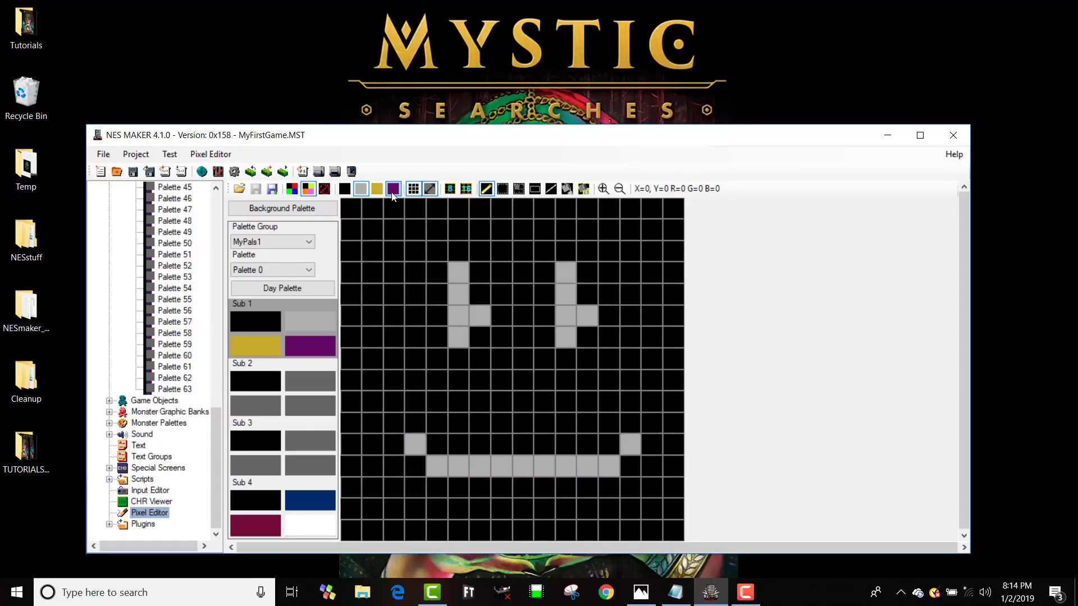
Draw a nose about 6 pixels tall between the eyes and mouth in the gold palette colour
click(376, 188)
drag(528, 304, 521, 361)
mouse_move(518, 414)
mouse_down()
mouse_move(477, 405)
mouse_move(520, 401)
mouse_move(544, 360)
mouse_up()
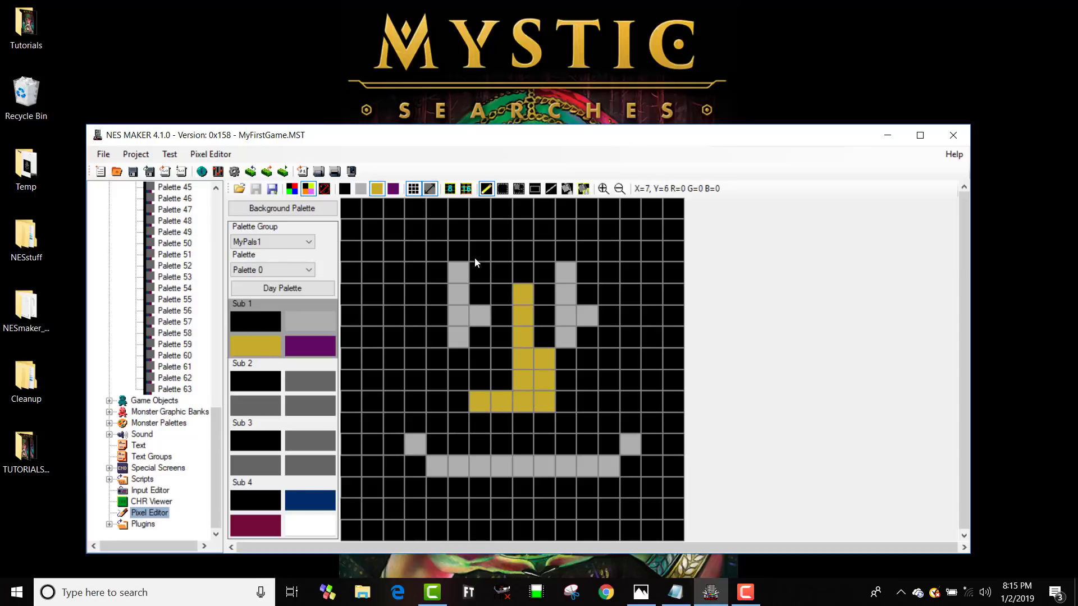
Compare the face tile's RGB working colours with its sub-palette colours
click(292, 189)
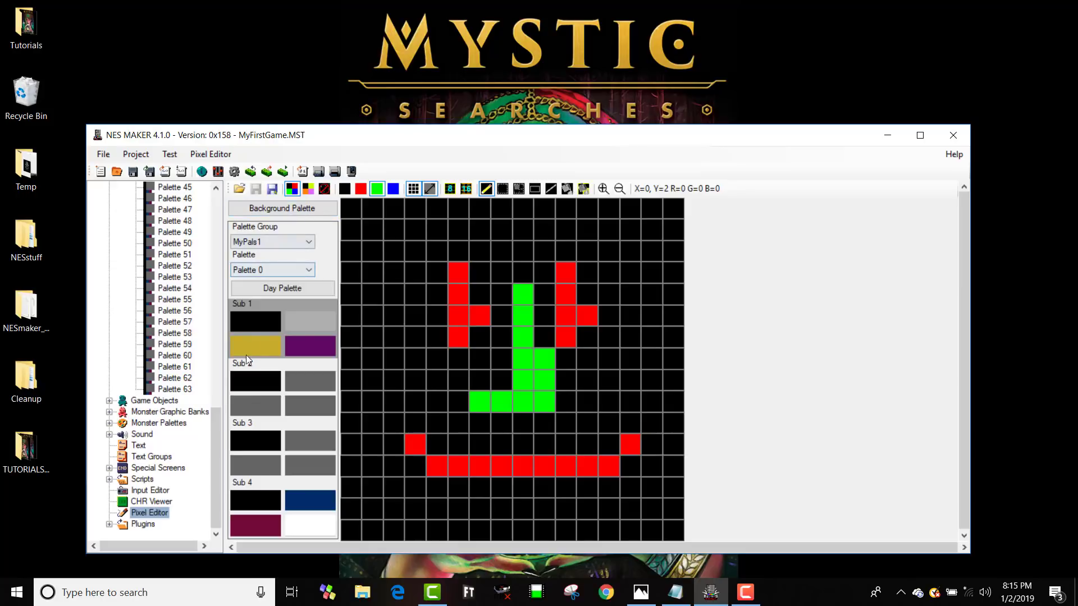
click(308, 189)
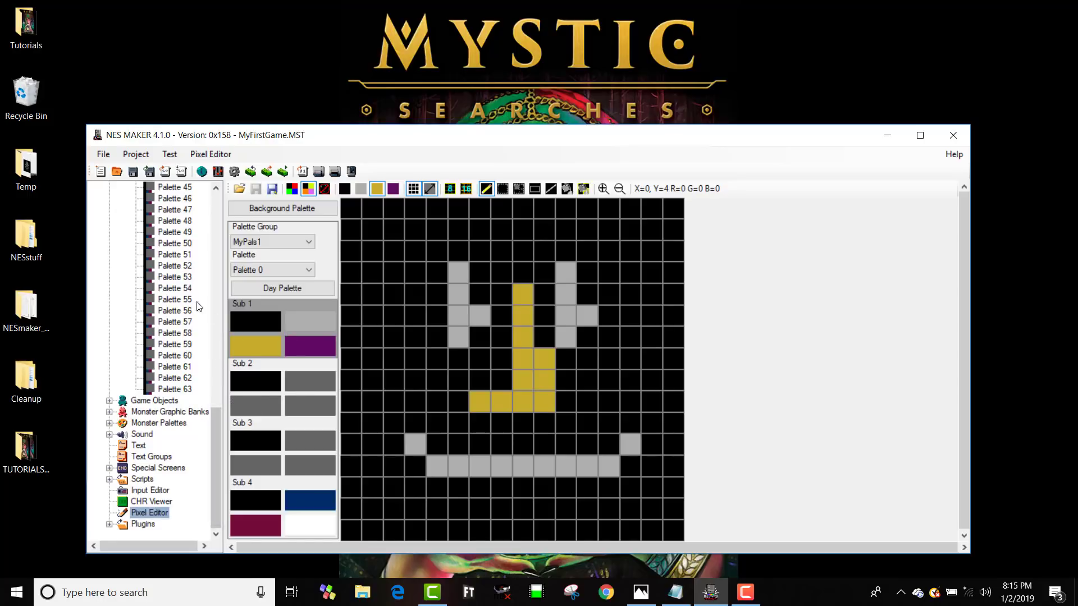
Open Palette 1 from the full palette list without saving the current bitmap
scroll(185, 291, up, 4)
scroll(185, 291, up, 12)
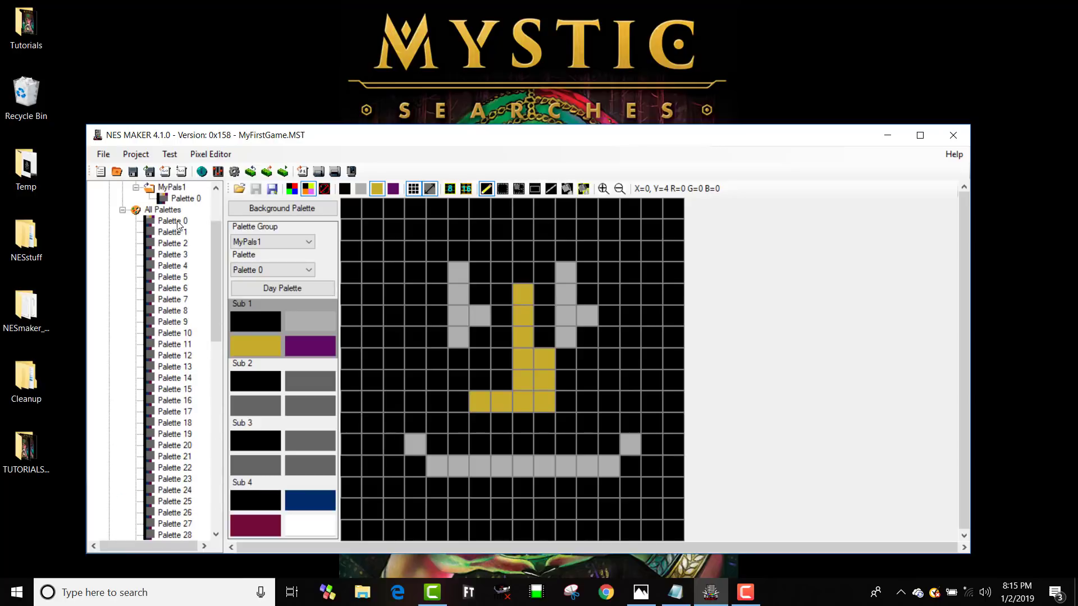
click(172, 232)
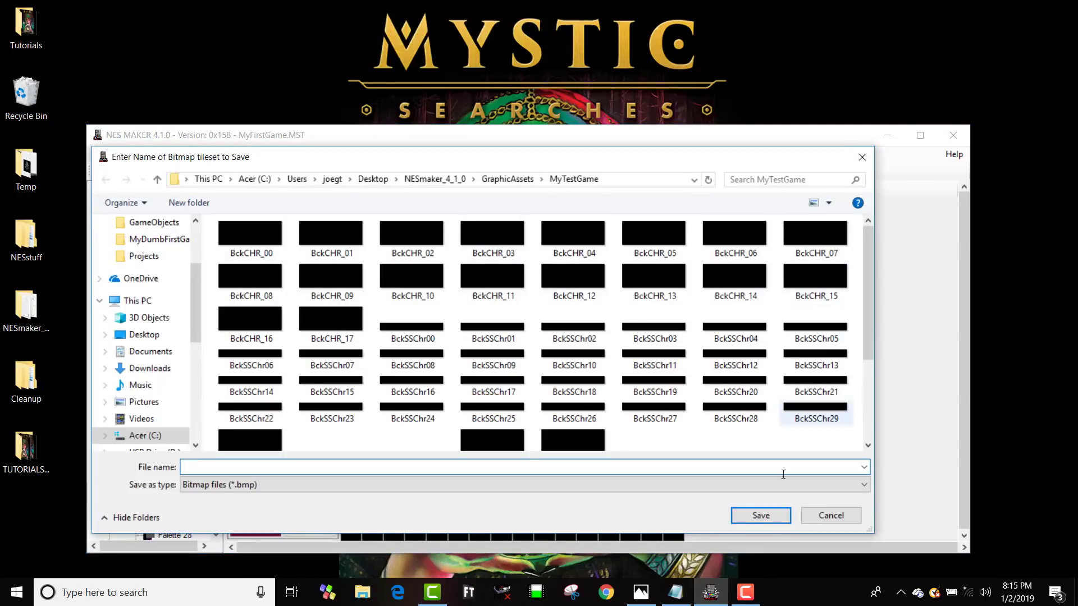
click(807, 524)
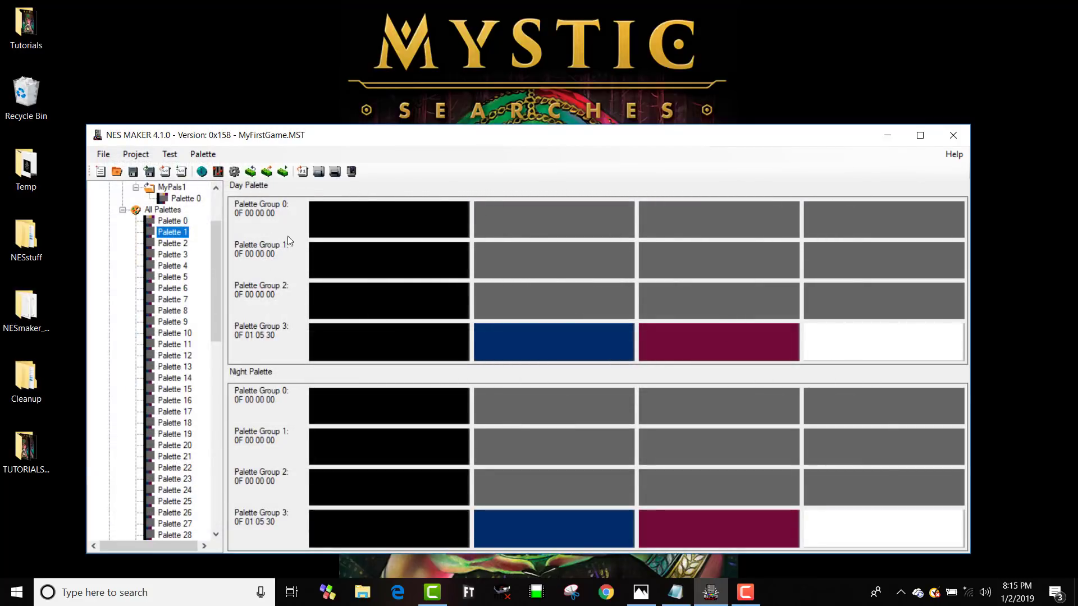
Set the three changeable colours of the day palette's Palette Group 0 to 2C, 16 and 04
click(584, 226)
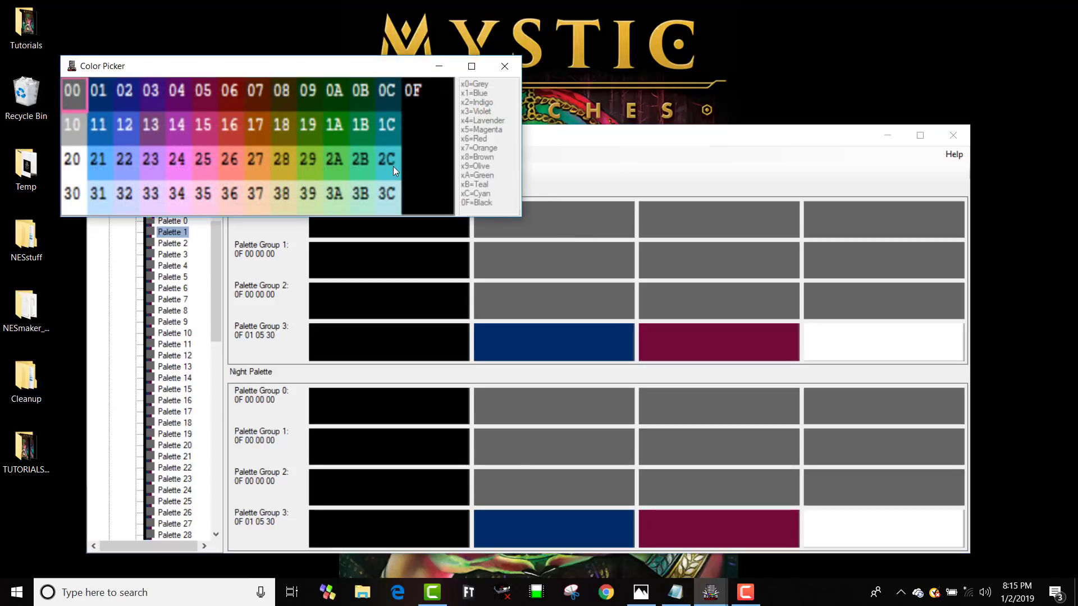
click(393, 166)
click(677, 232)
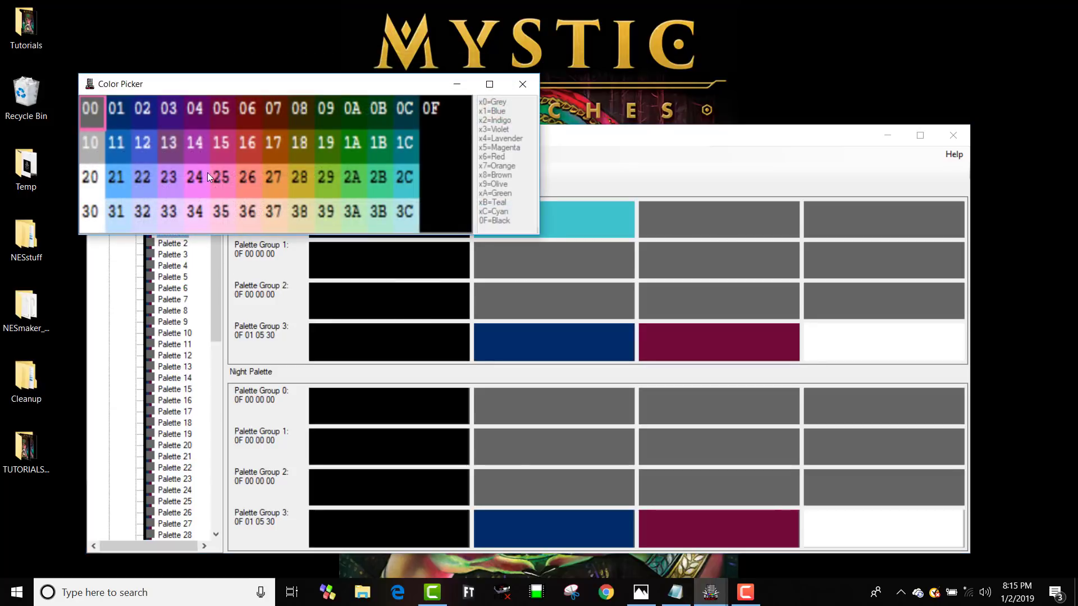
click(247, 151)
click(865, 208)
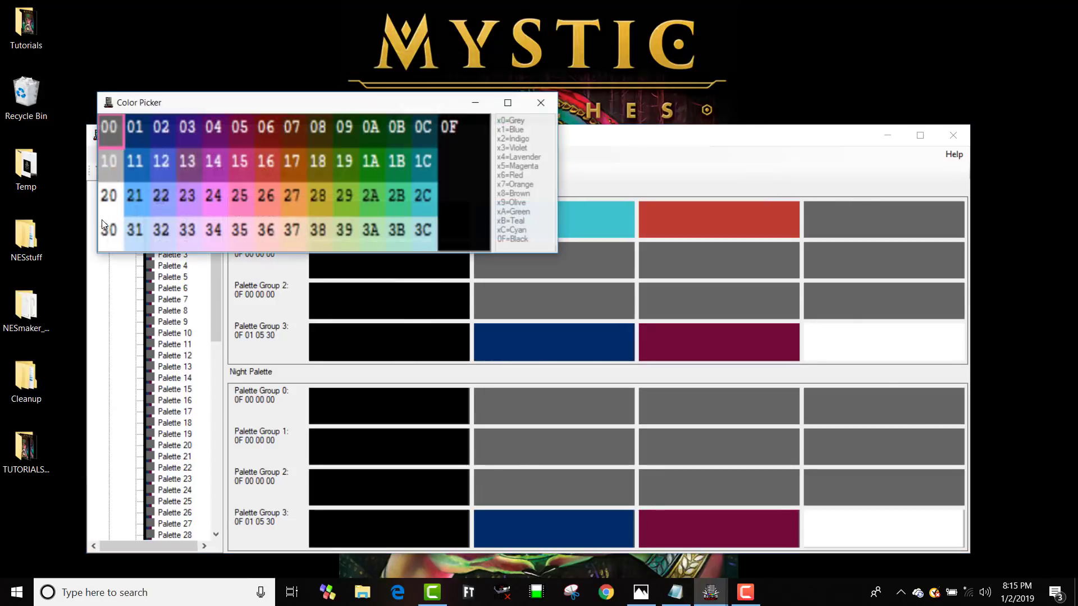
click(217, 135)
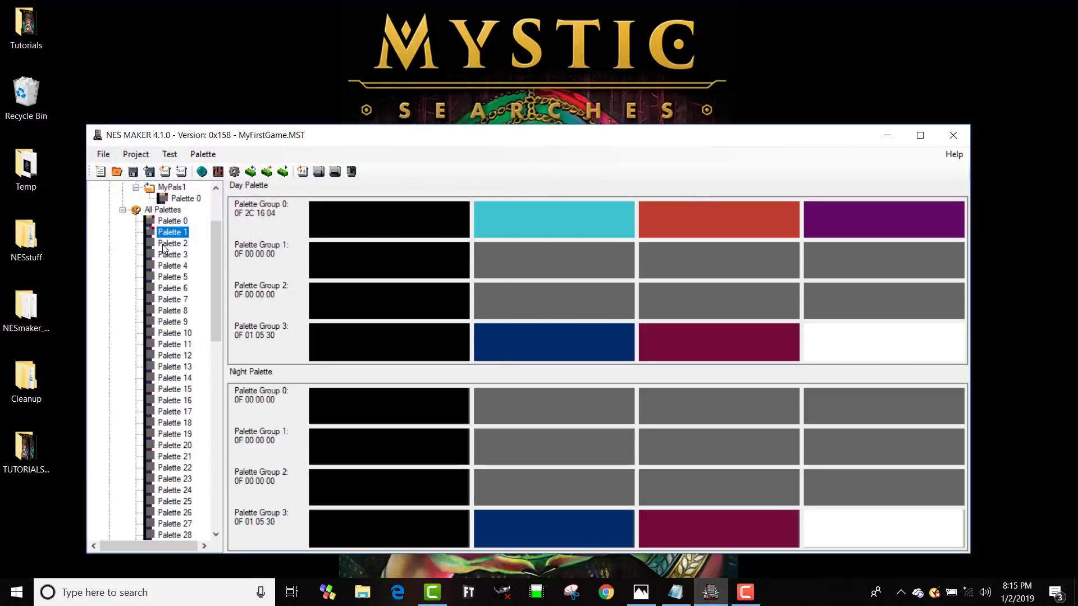
Rename Palette 1 as PaletteTRP and add it to the MyPals1 palette group
right_click(172, 229)
click(184, 237)
text(Pale)
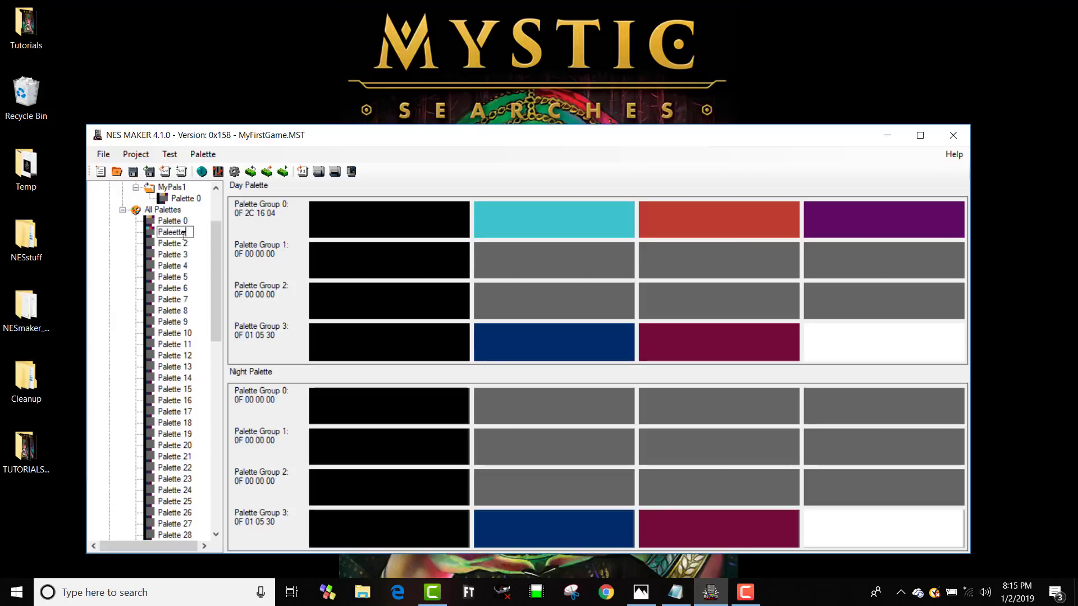
text(tte TRP)
key(Return)
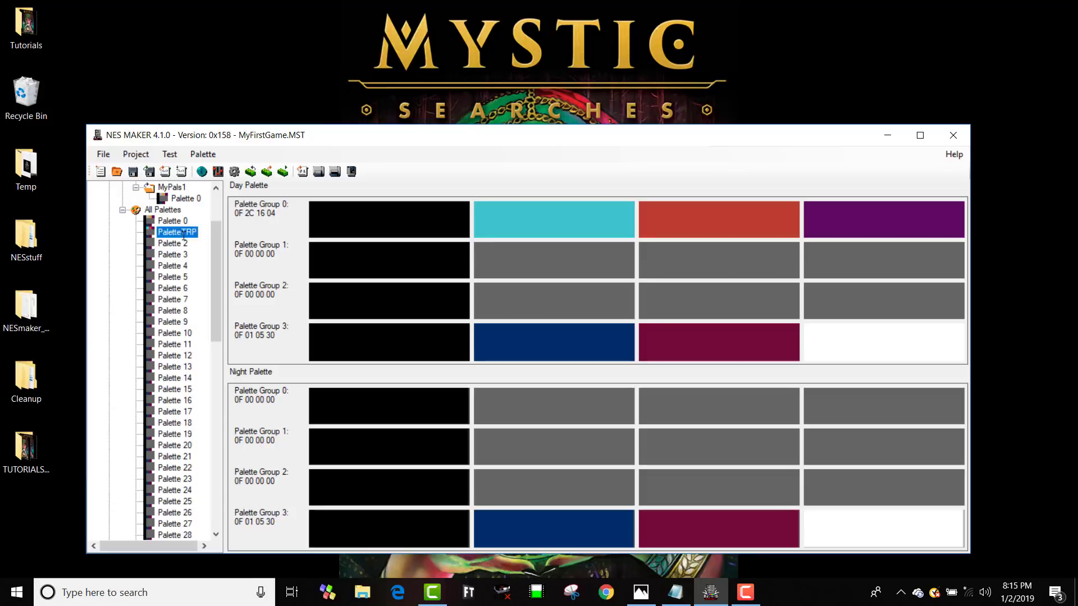
scroll(94, 319, up, 2)
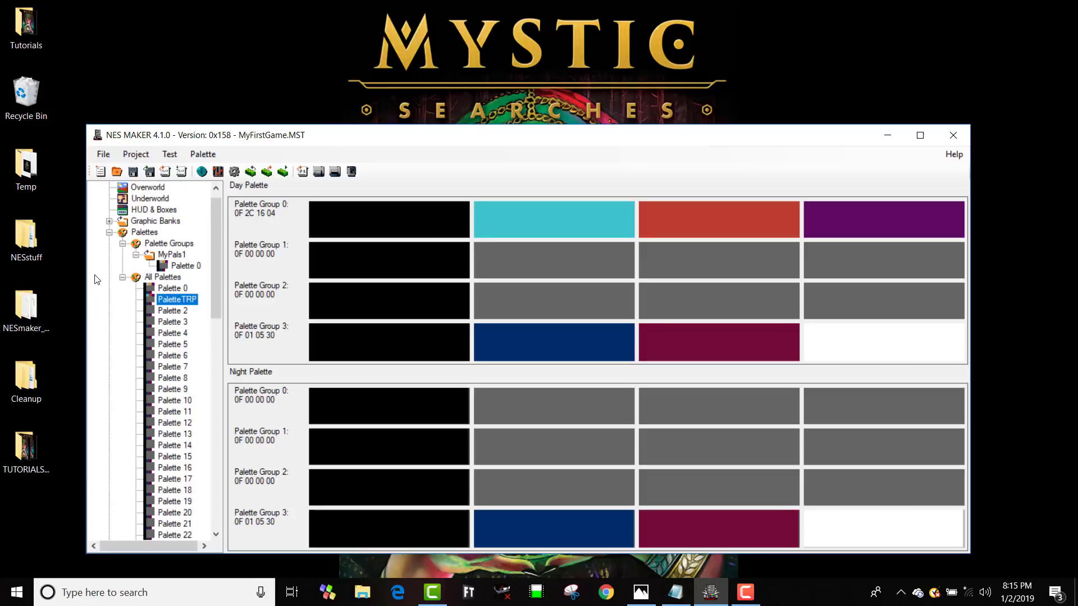
drag(146, 298, 182, 266)
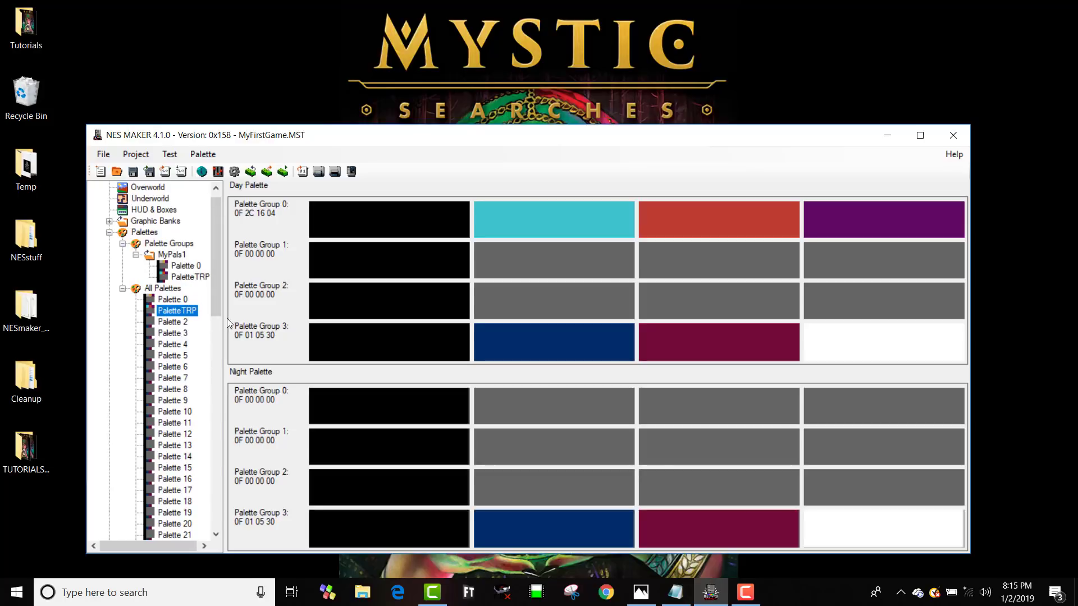
Return to the face tile in the Pixel Editor and restore its square proportions
scroll(168, 421, down, 15)
click(150, 512)
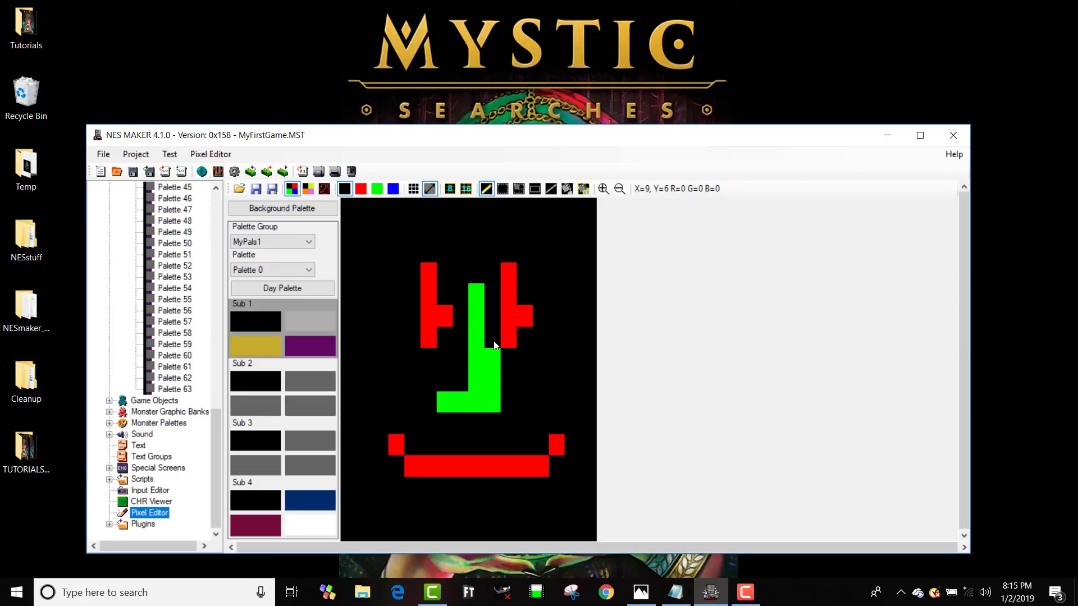
click(431, 190)
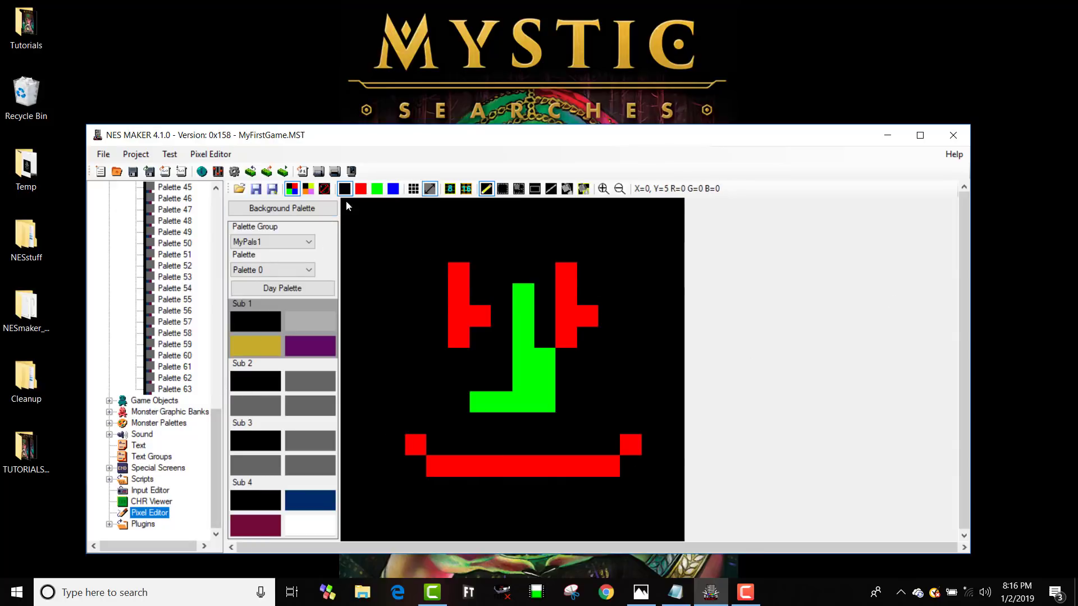
drag(458, 136, 451, 87)
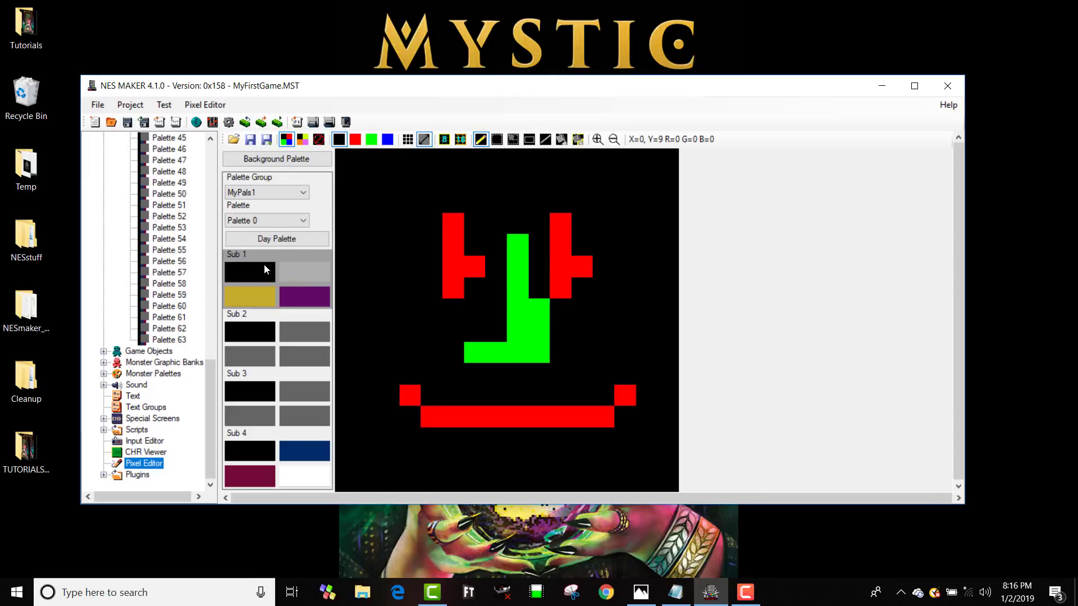
Display the sub-palette colours and draw purple hair about 11 pixels wide along the tile's upper edge
click(303, 138)
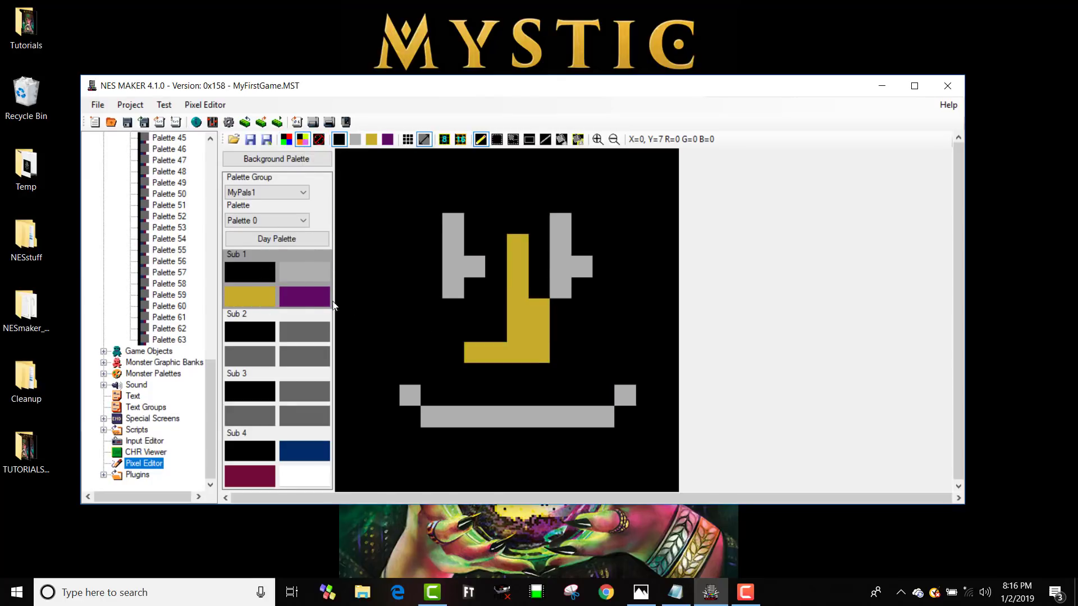
click(309, 300)
mouse_move(416, 169)
mouse_down()
mouse_move(556, 183)
mouse_move(617, 167)
mouse_up()
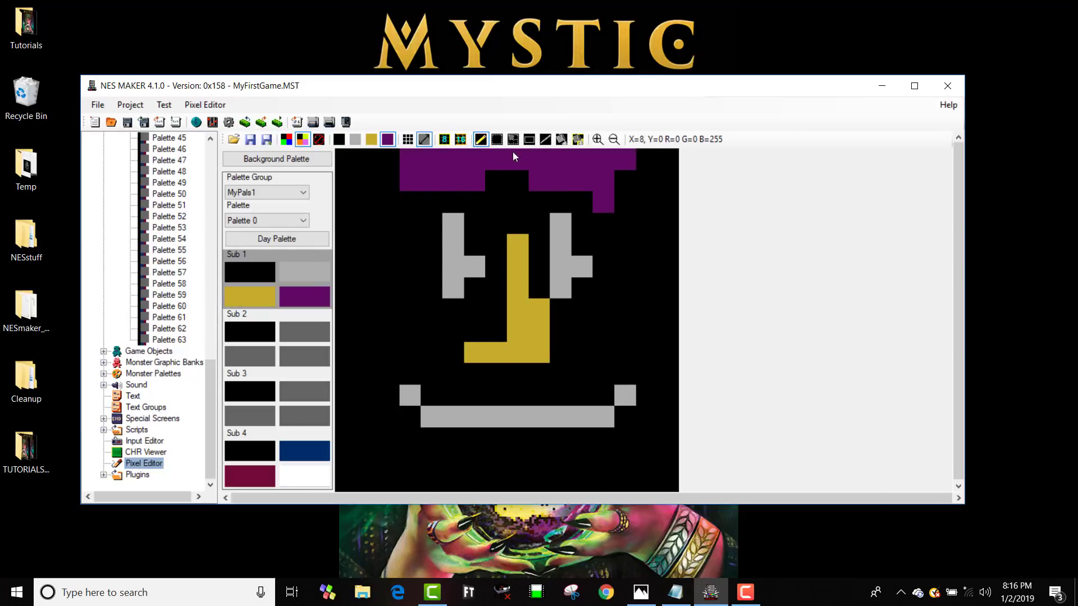
Recolour the face tile with PaletteTRP from MyPals1 and return its display to the RGB working colours
click(302, 140)
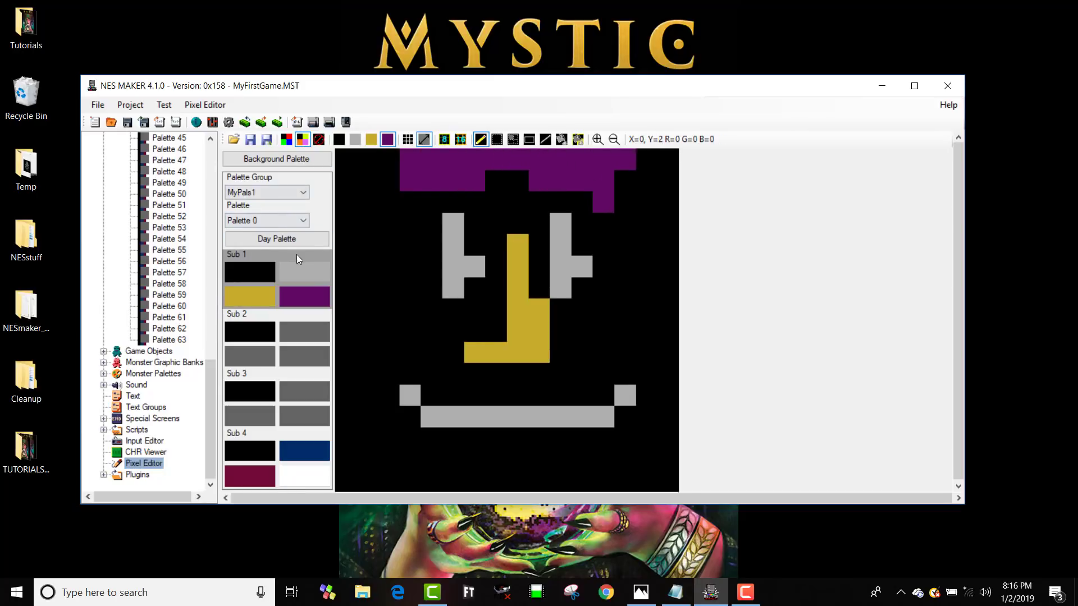
click(299, 196)
click(298, 224)
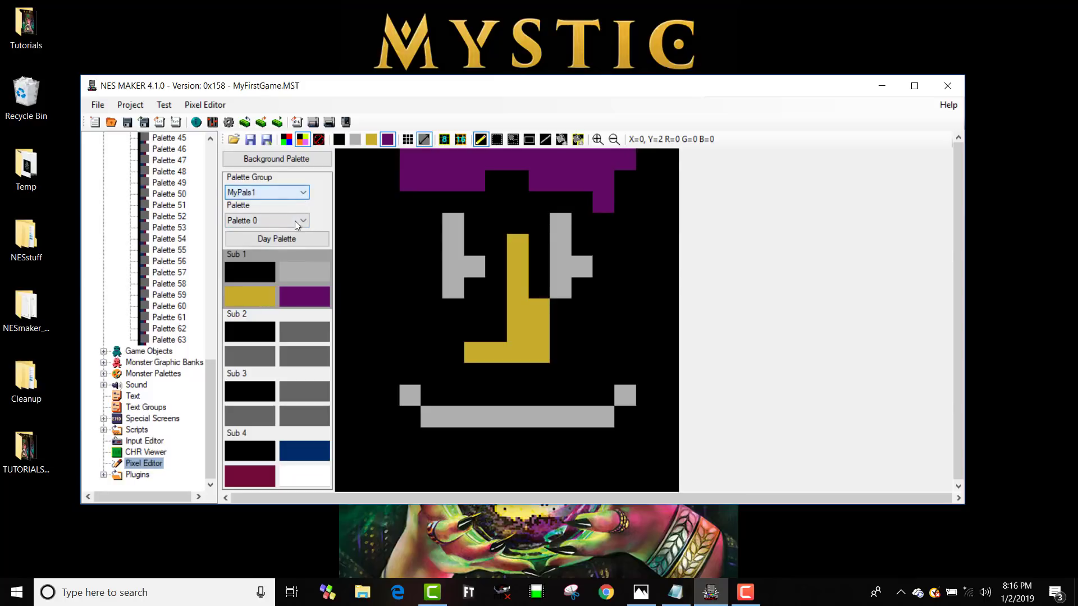
click(294, 224)
click(292, 241)
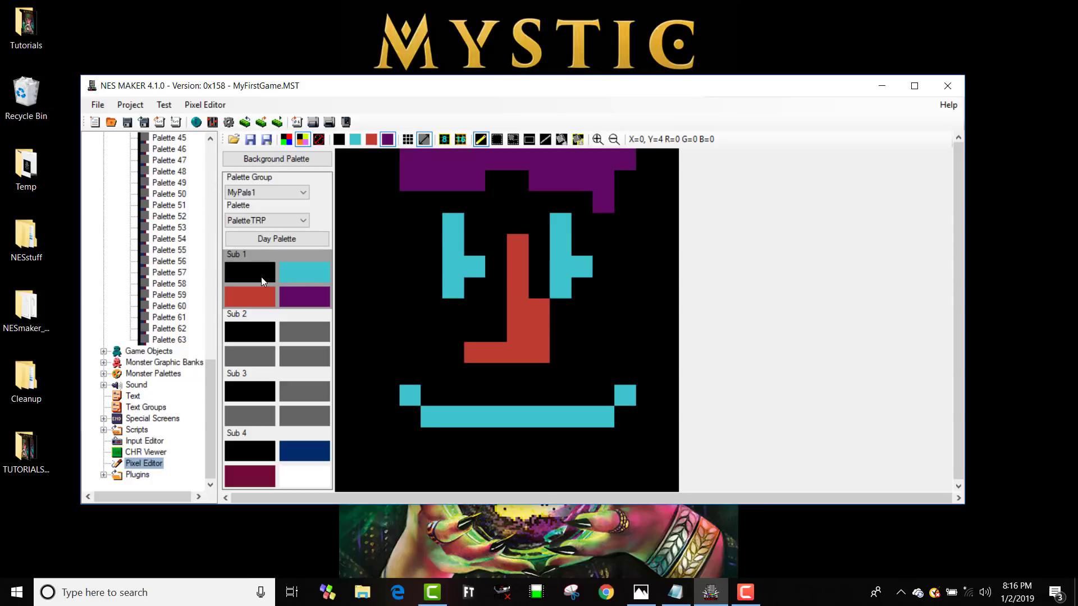
click(291, 139)
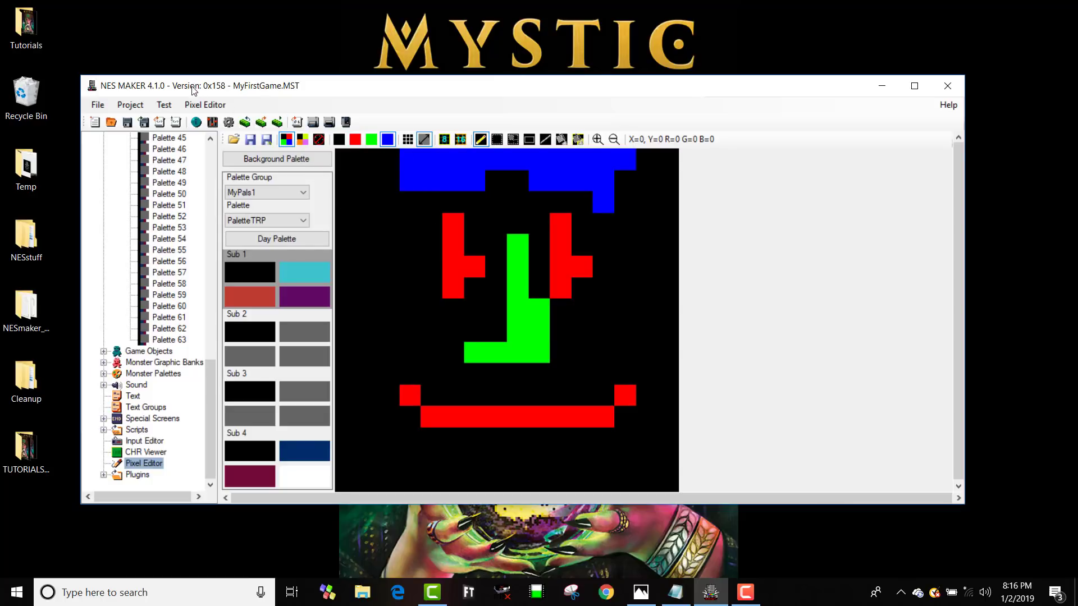
Examine the preset sizes offered for a new BMP
click(205, 104)
mouse_move(242, 123)
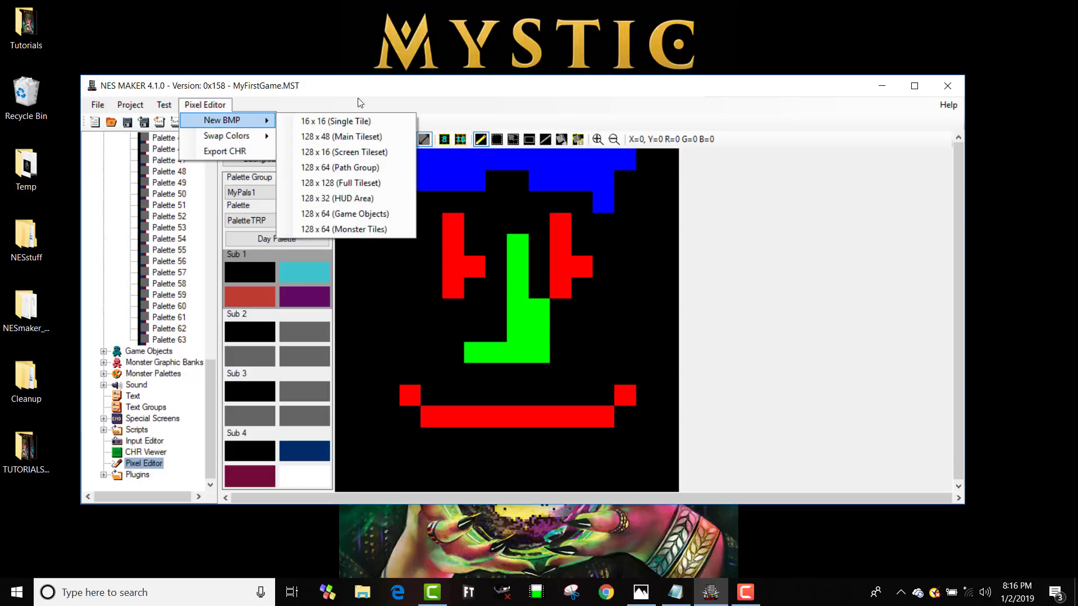
click(375, 98)
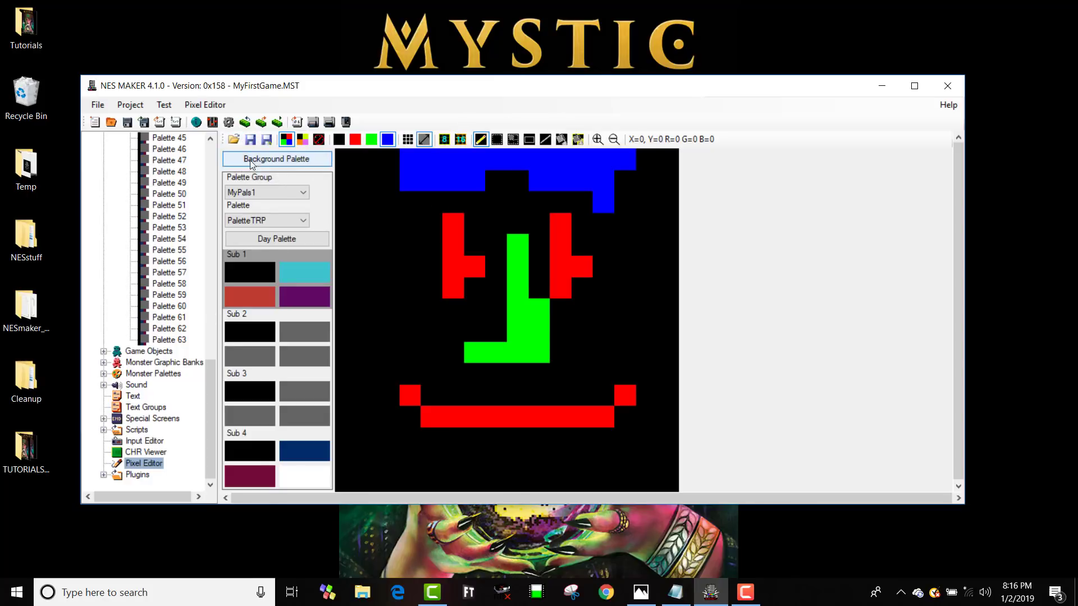
Load the BckCHR_00 tileset and paint over the stray blue pixel in black
click(232, 140)
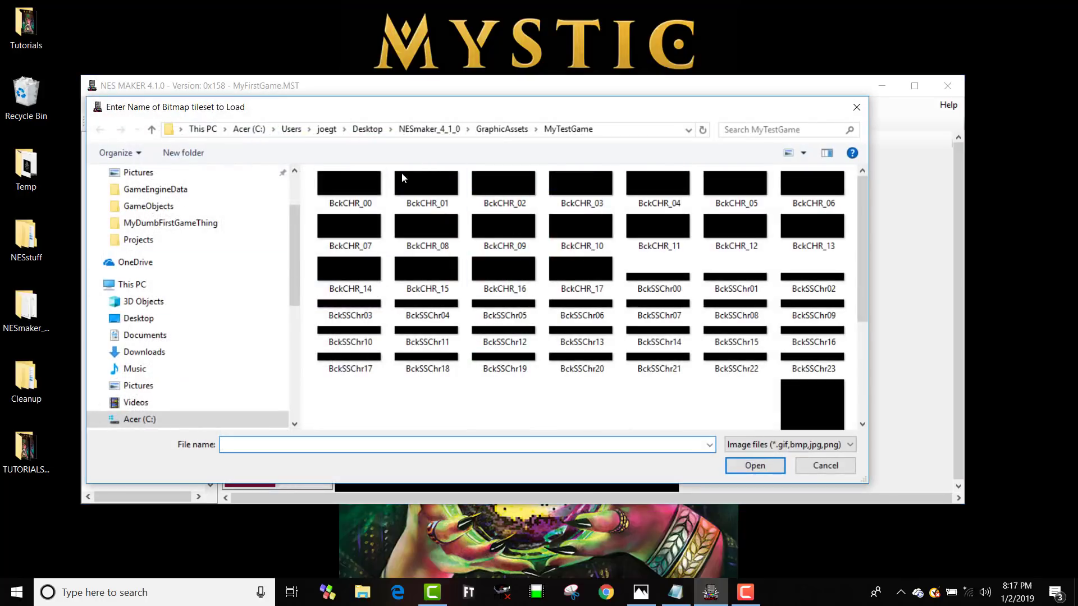
click(352, 188)
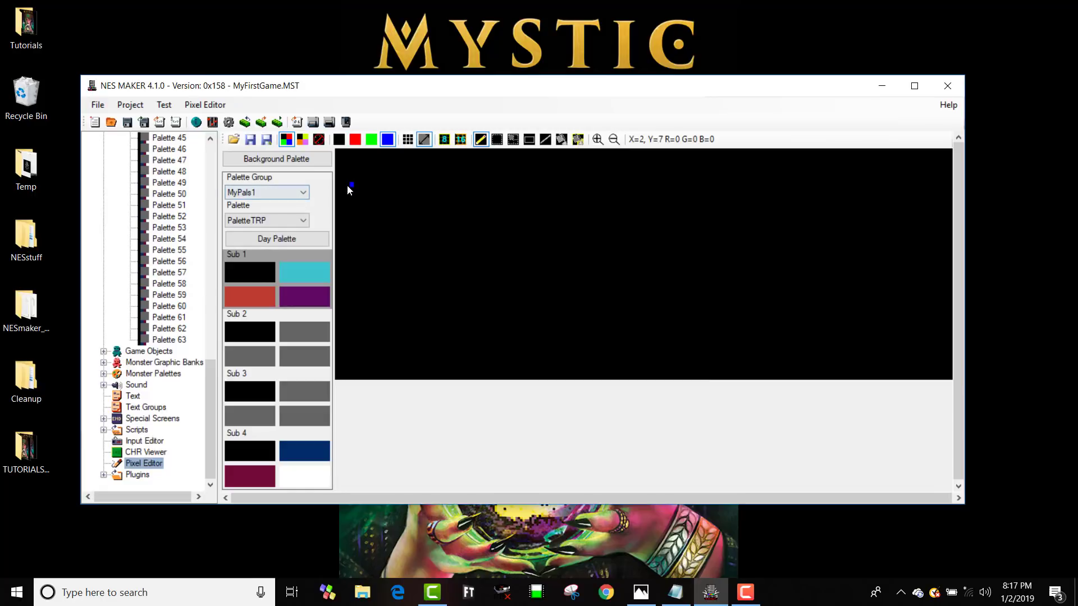
click(249, 269)
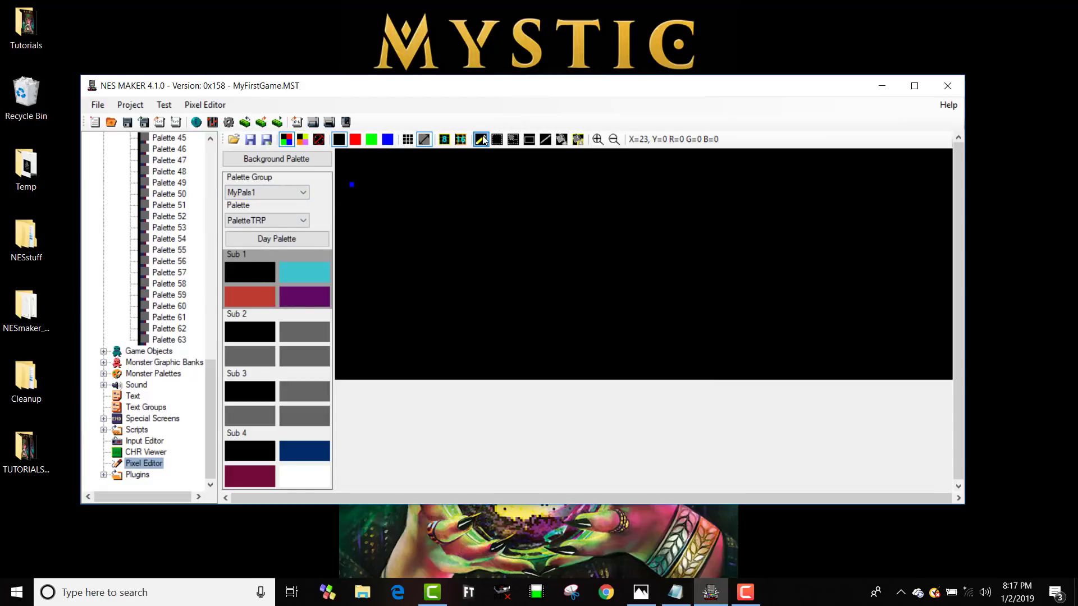
click(352, 185)
Switch the tileset's active palette to Palette 0 in the MyPals1 group
click(303, 220)
click(292, 242)
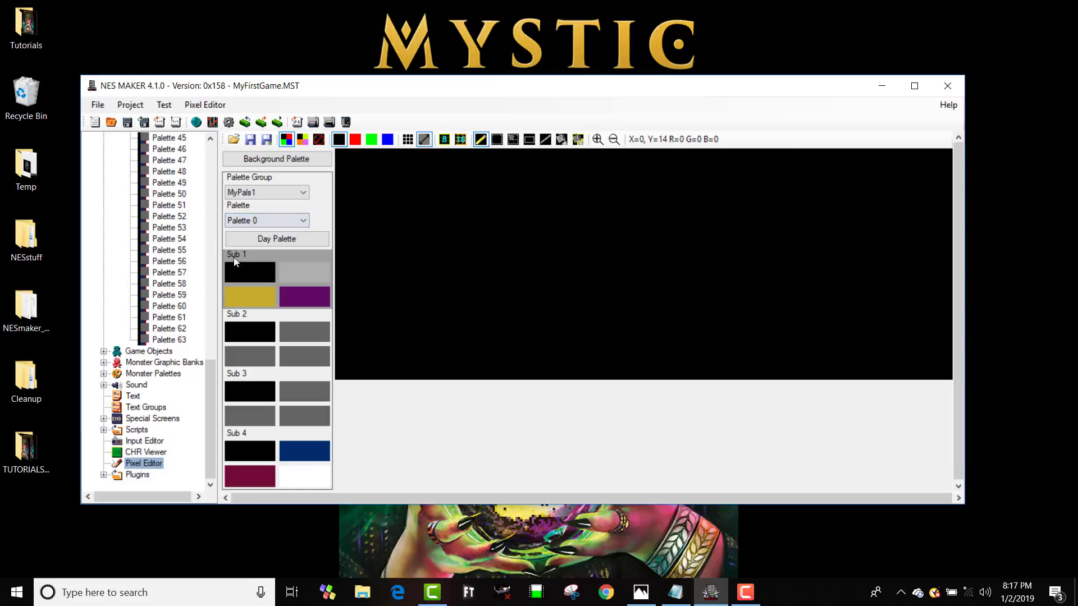
scroll(157, 324, up, 14)
scroll(157, 325, down, 10)
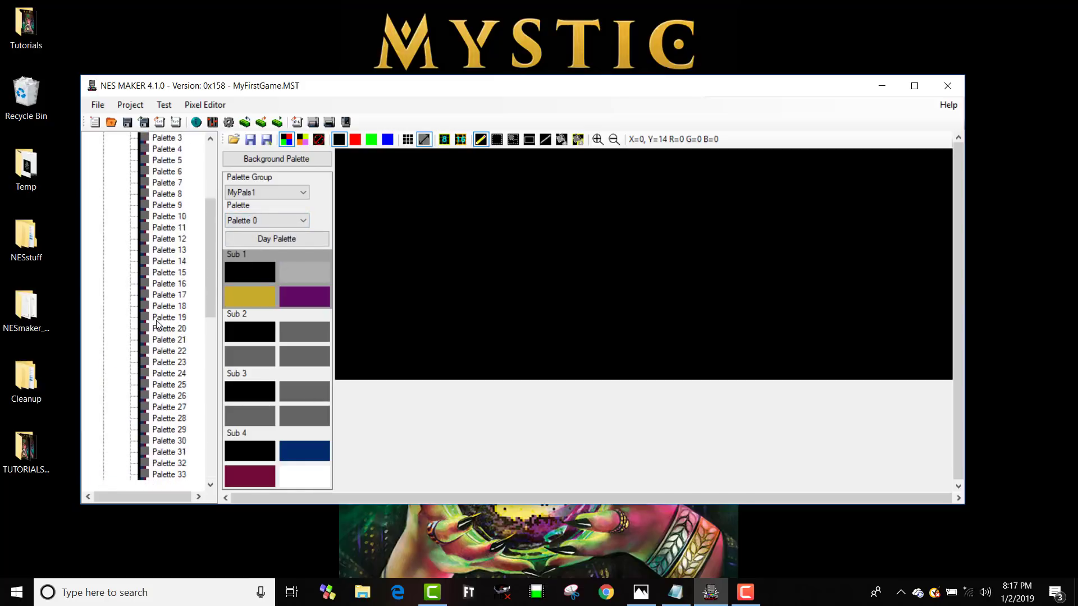
scroll(158, 325, up, 15)
scroll(162, 250, down, 2)
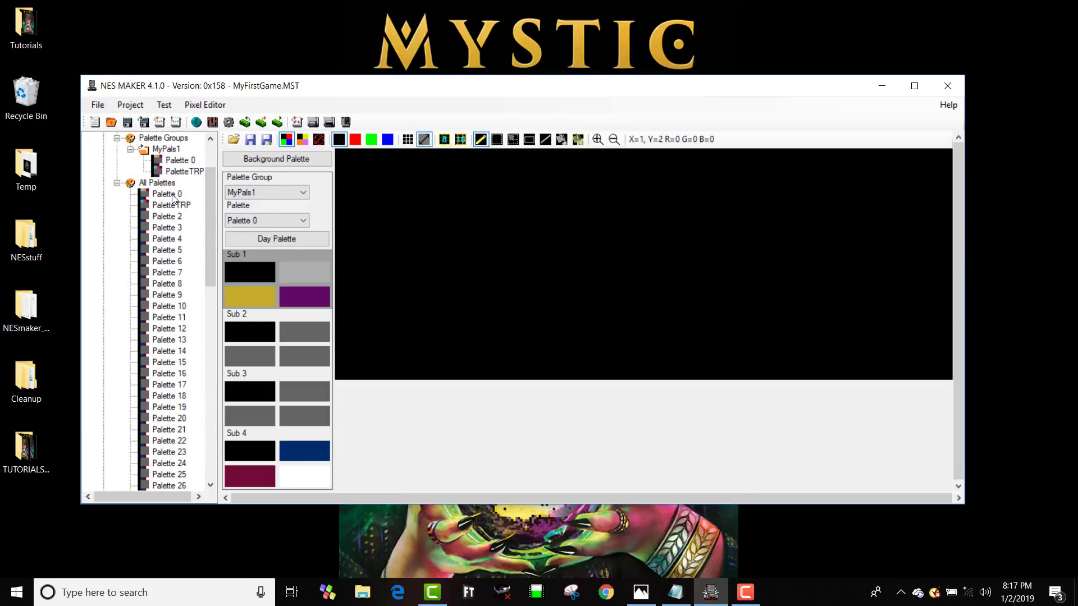
Set the three changeable Sub 1 colours of Palette 0 to 2A, 1A and 18
click(311, 269)
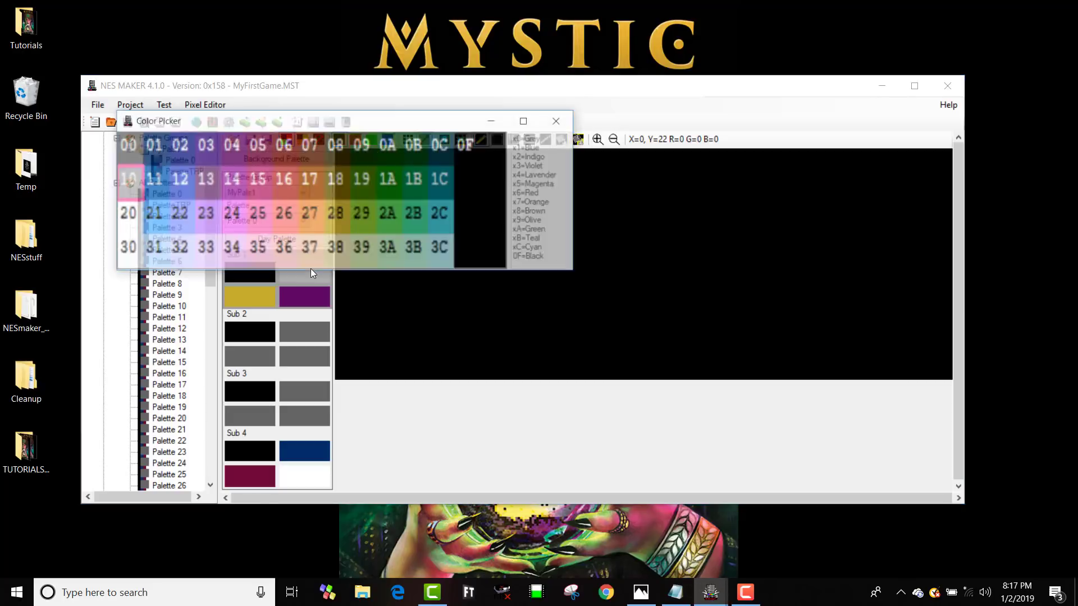
click(392, 201)
click(250, 296)
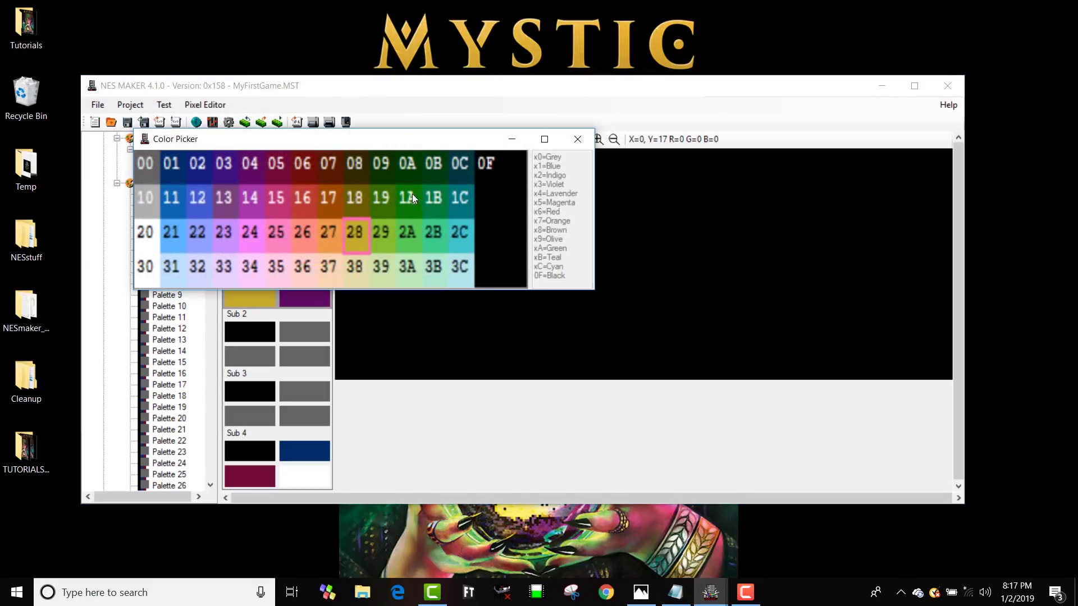
click(412, 195)
click(294, 294)
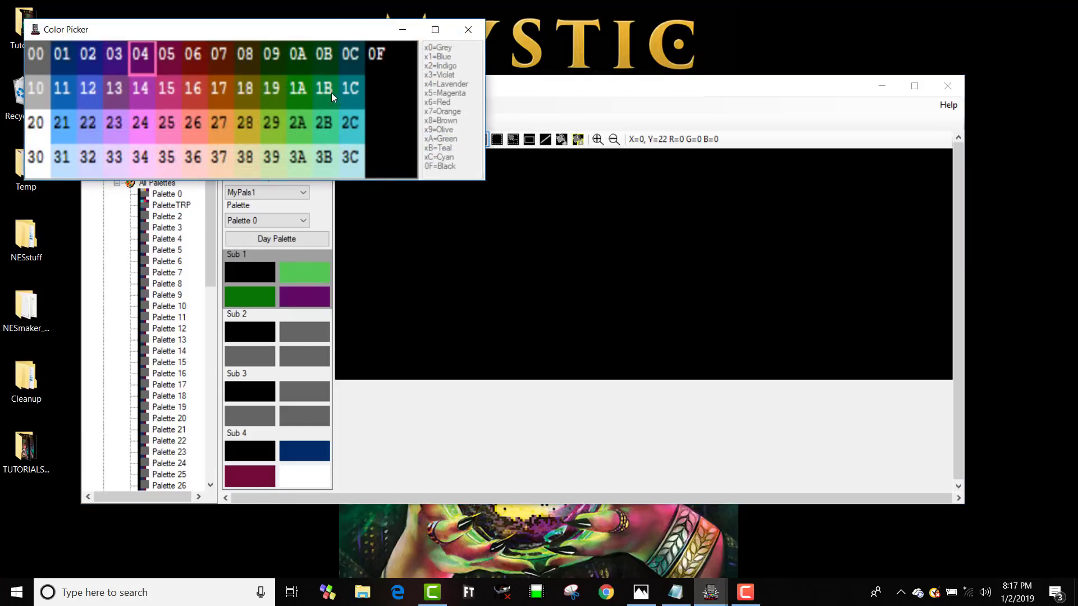
click(249, 97)
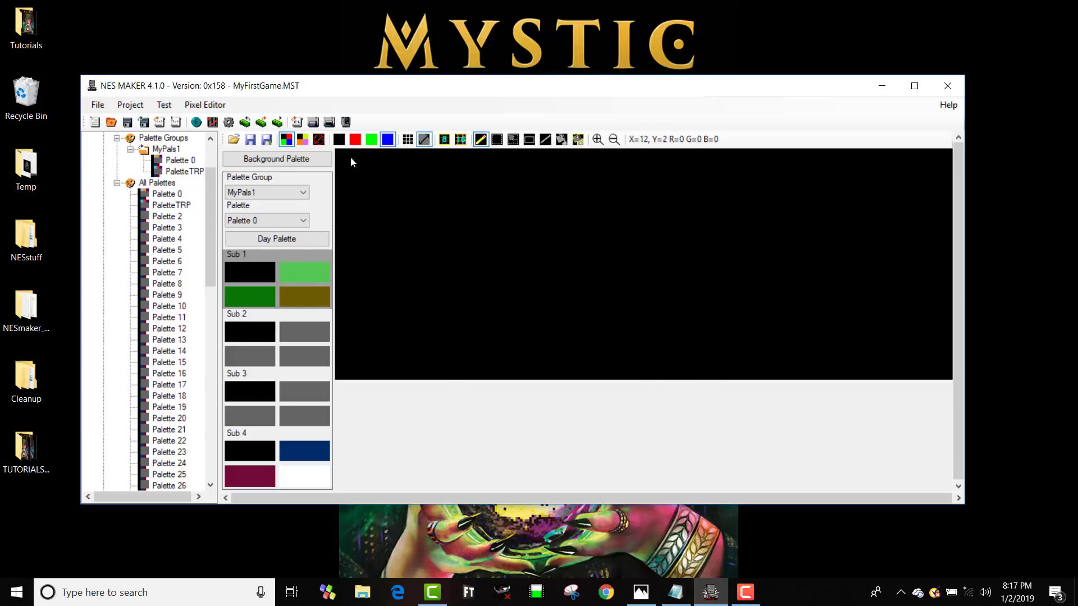
Show the 8-pixel grid over the BckCHR_00 tileset
click(444, 139)
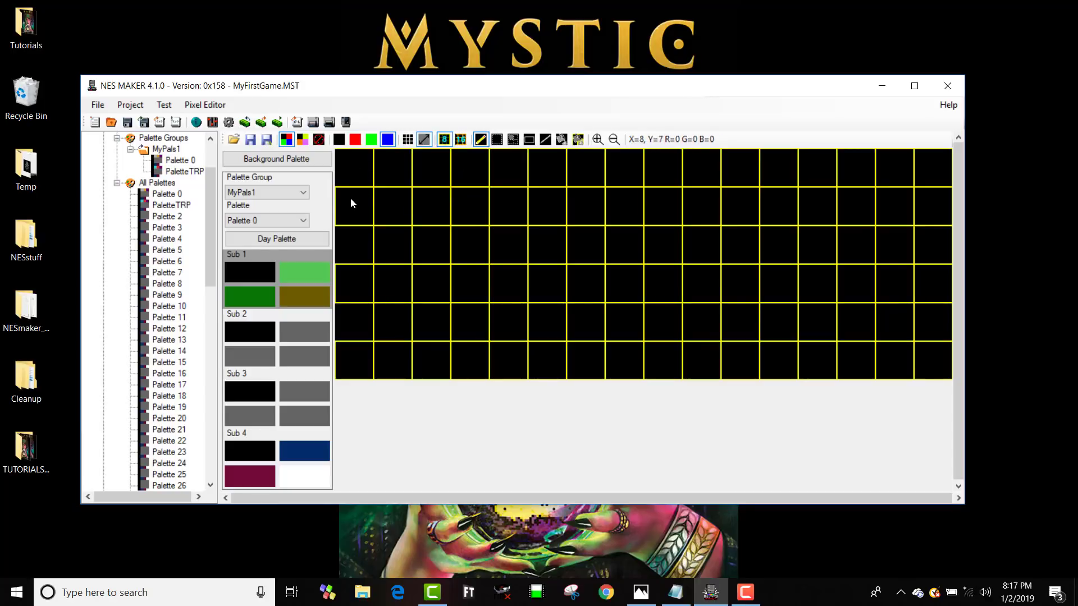
Show the 16-pixel grid and the single-pixel grid over the tileset together with the 8-pixel grid
scroll(210, 247, up, 2)
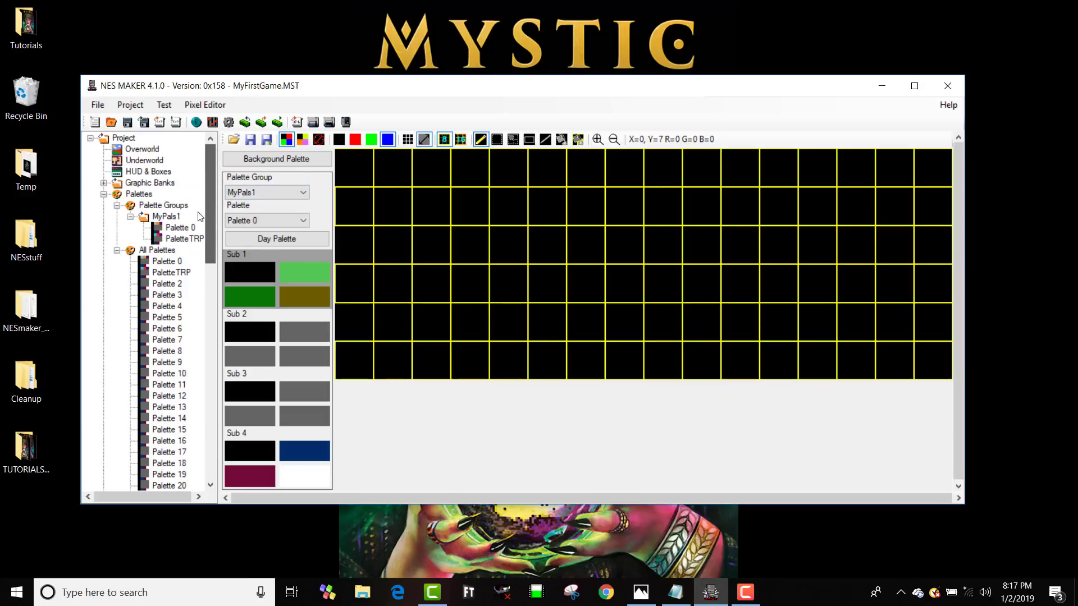
click(460, 140)
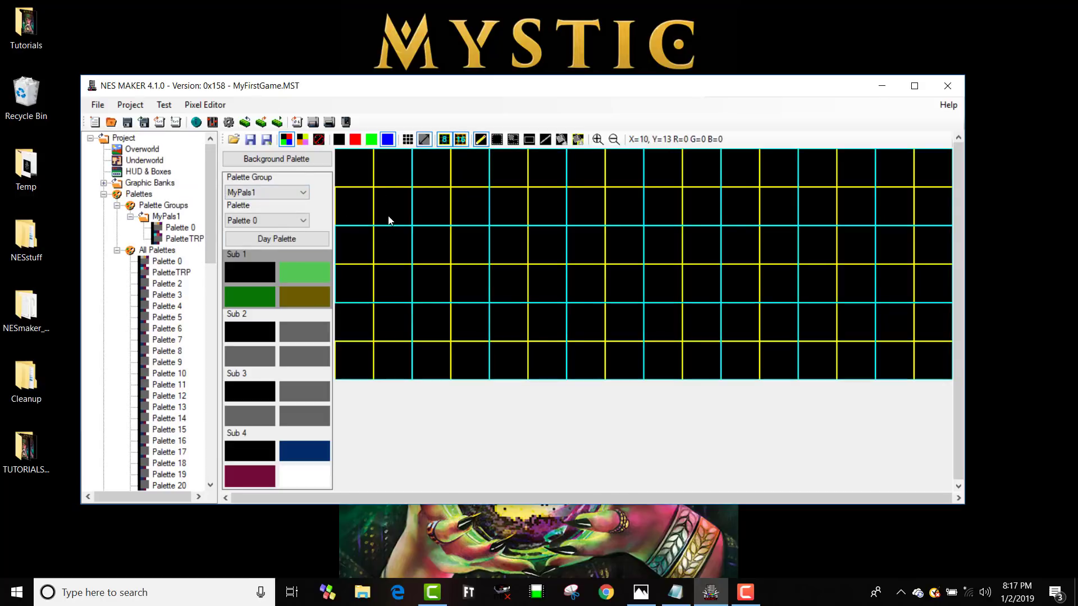
click(447, 141)
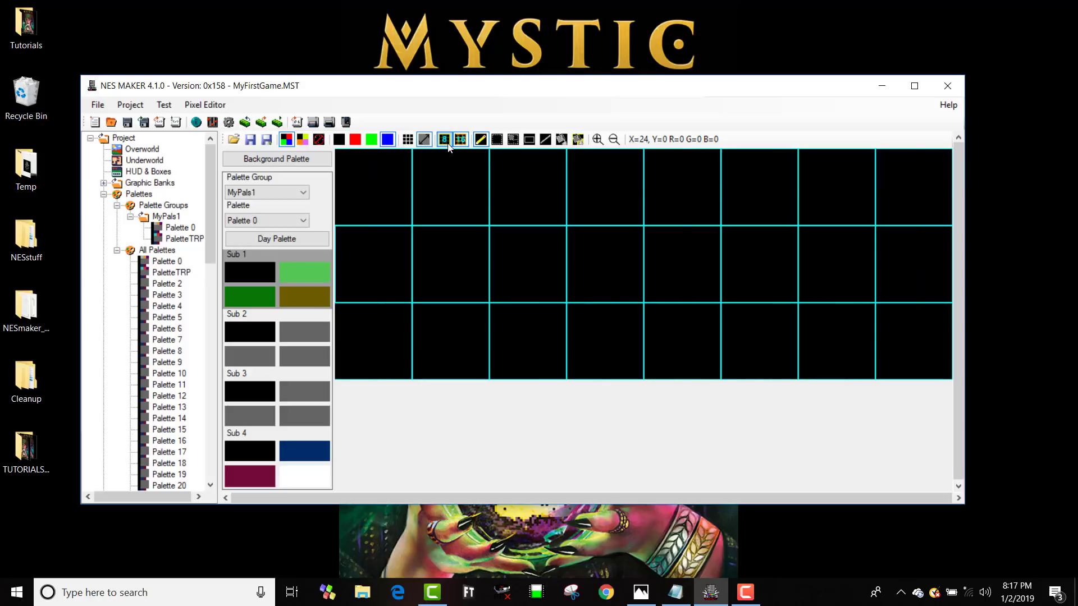
click(447, 141)
click(447, 141)
click(445, 141)
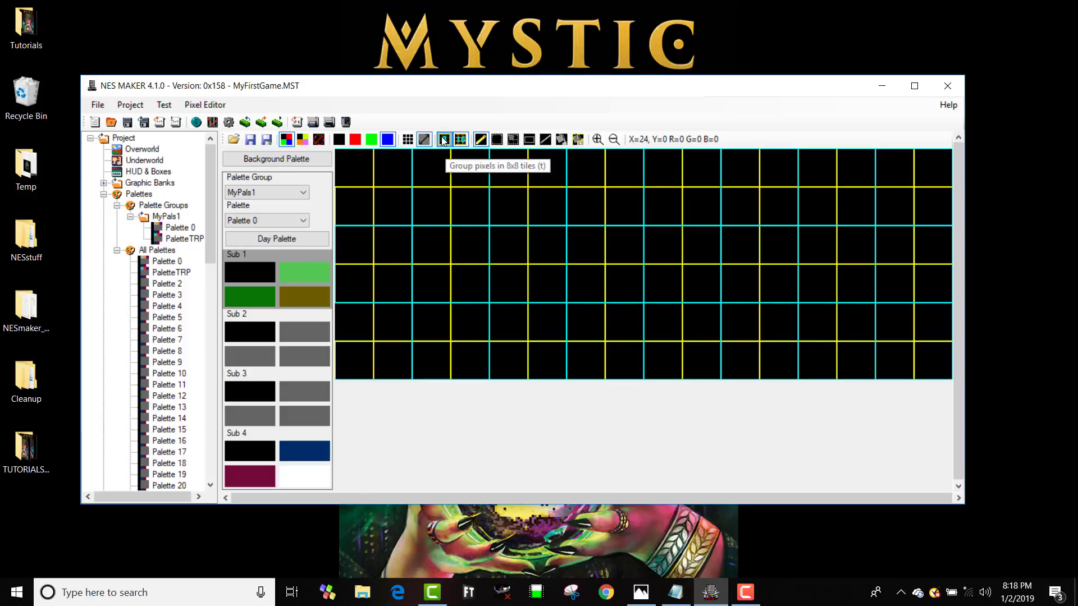
click(444, 141)
click(460, 139)
click(460, 140)
click(444, 141)
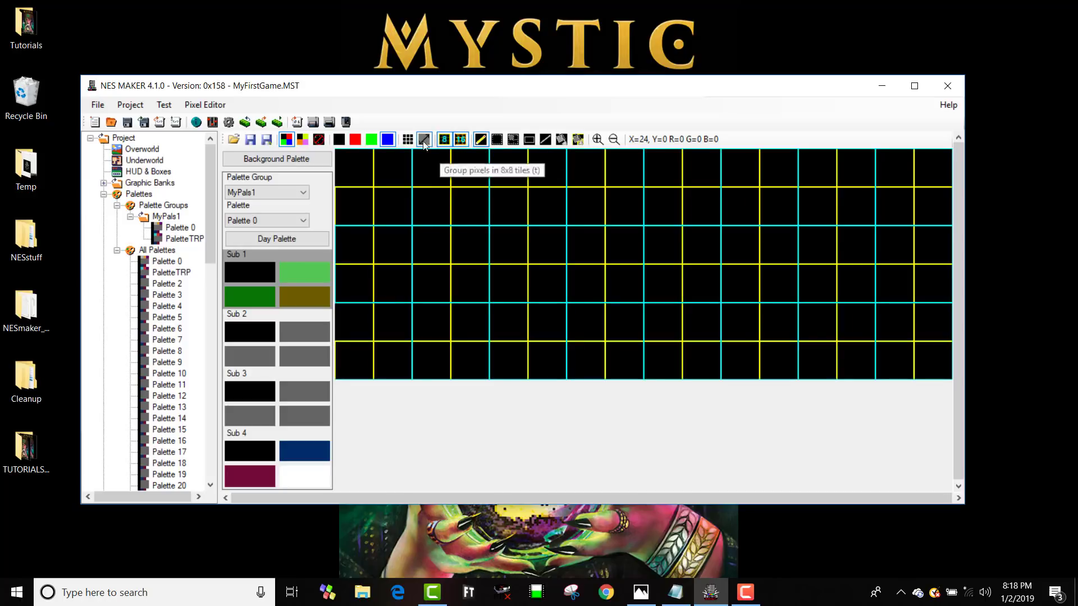
click(409, 138)
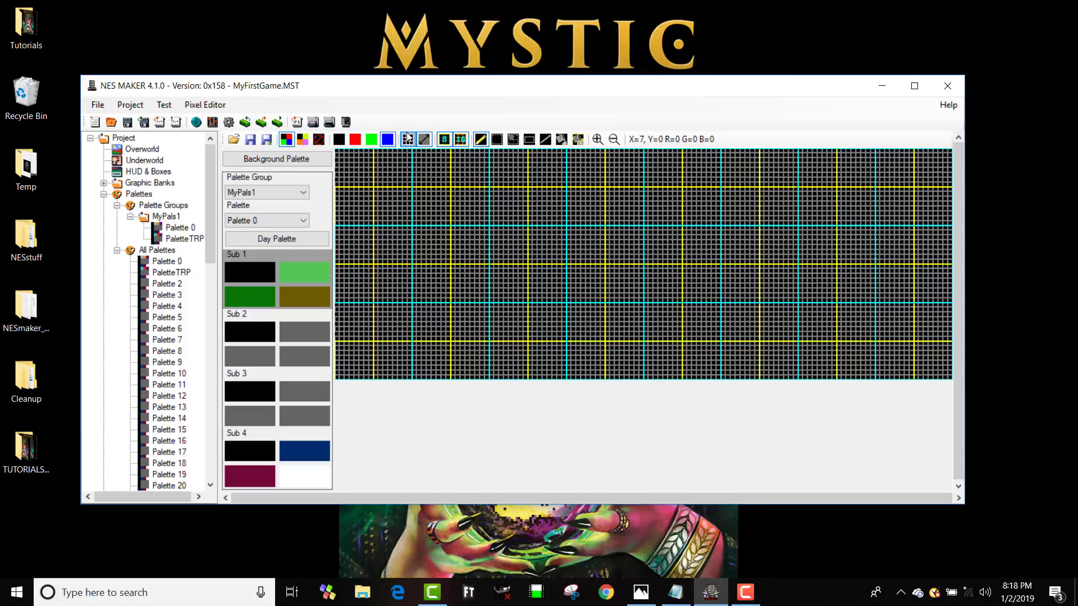
Set the filled rectangle tool to the light green Sub 1 colour and display the tileset in its actual palette colours
click(601, 142)
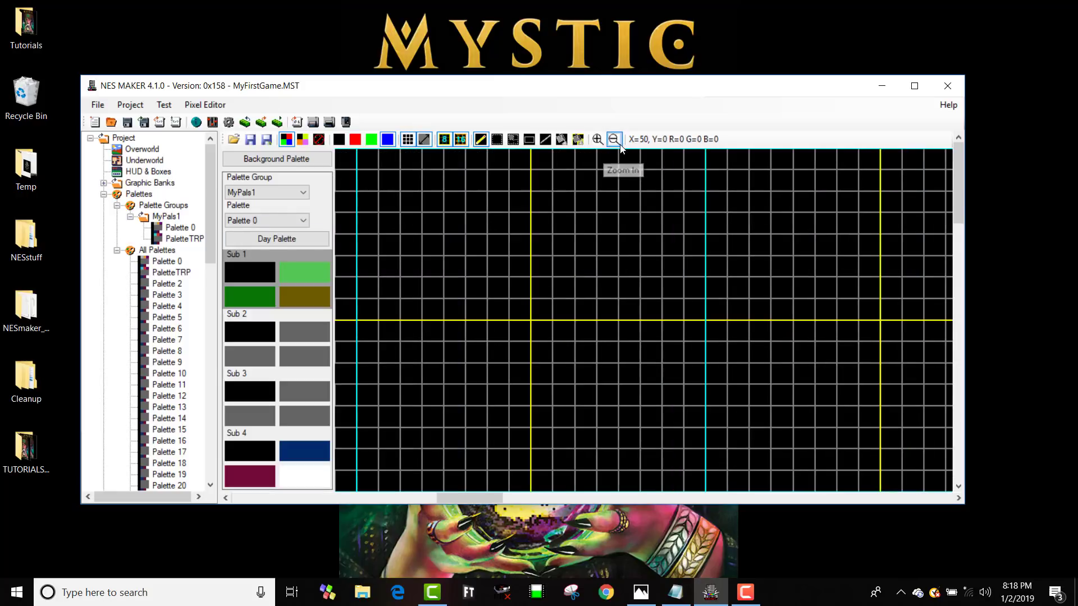
click(615, 143)
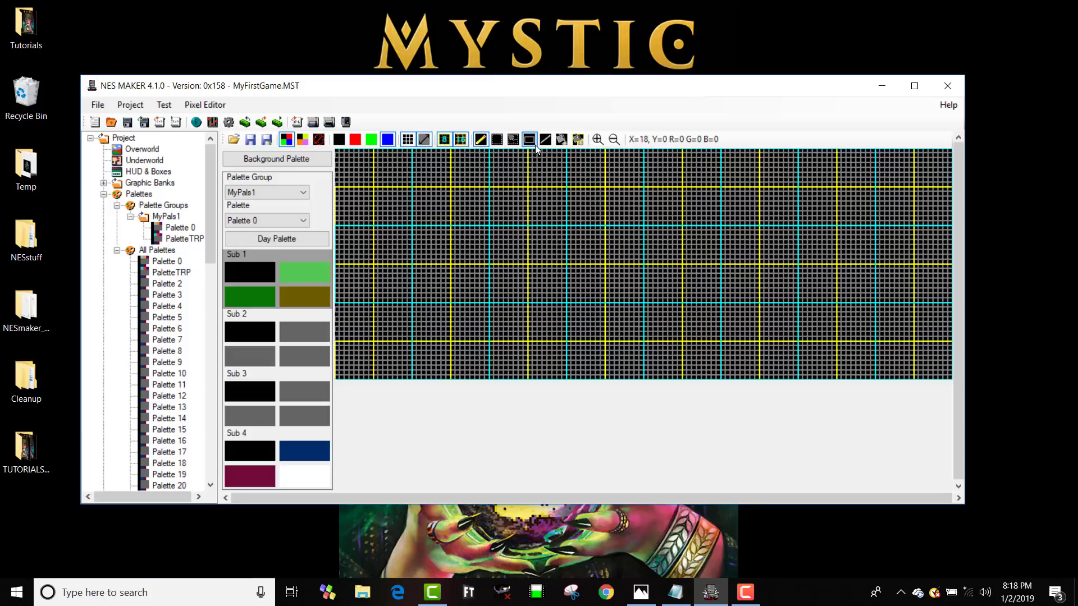
click(597, 139)
drag(426, 499, 263, 507)
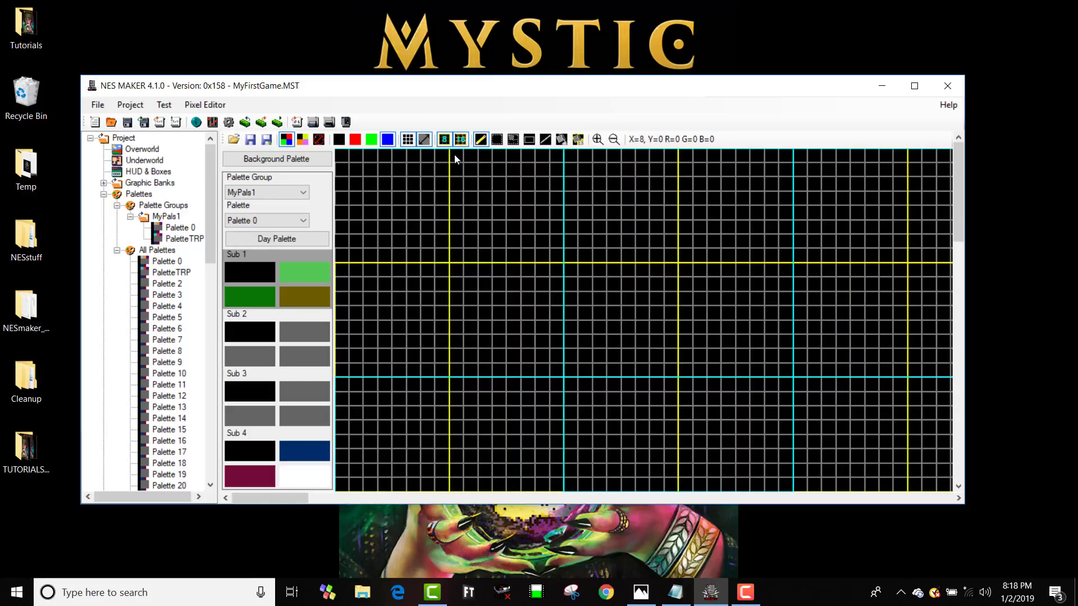
click(531, 140)
click(311, 274)
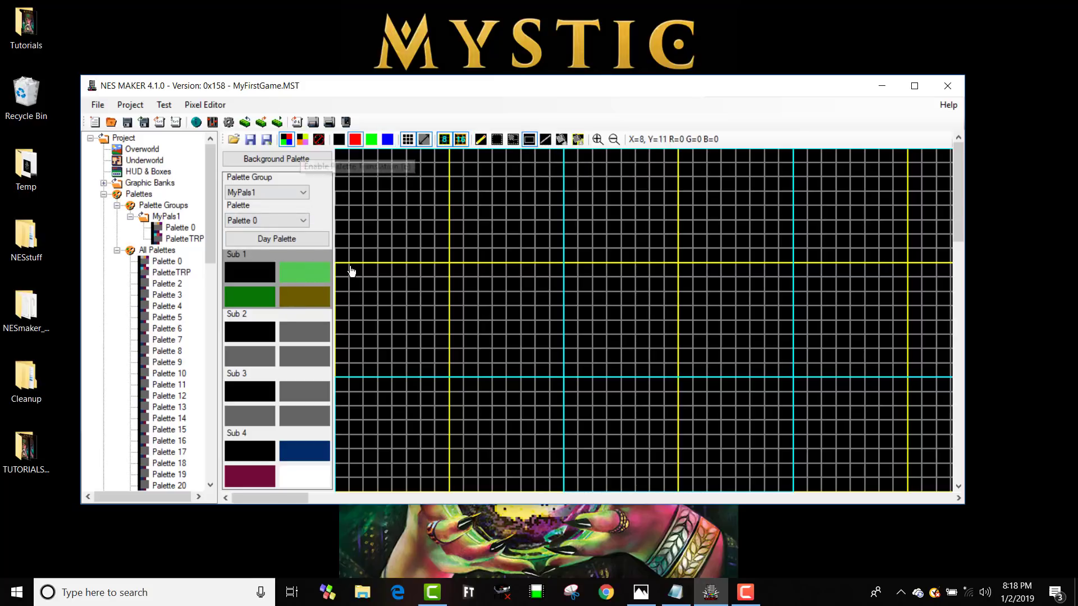
click(307, 143)
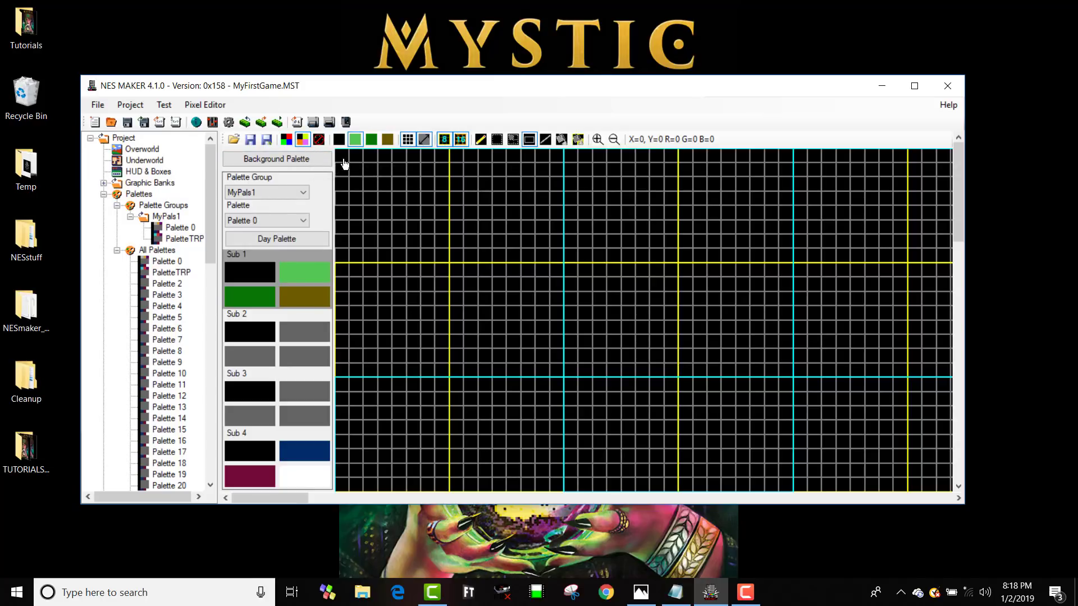
Try a light green filled rectangle over the tileset's first 16×16-pixel block, then undo it
drag(340, 160, 558, 375)
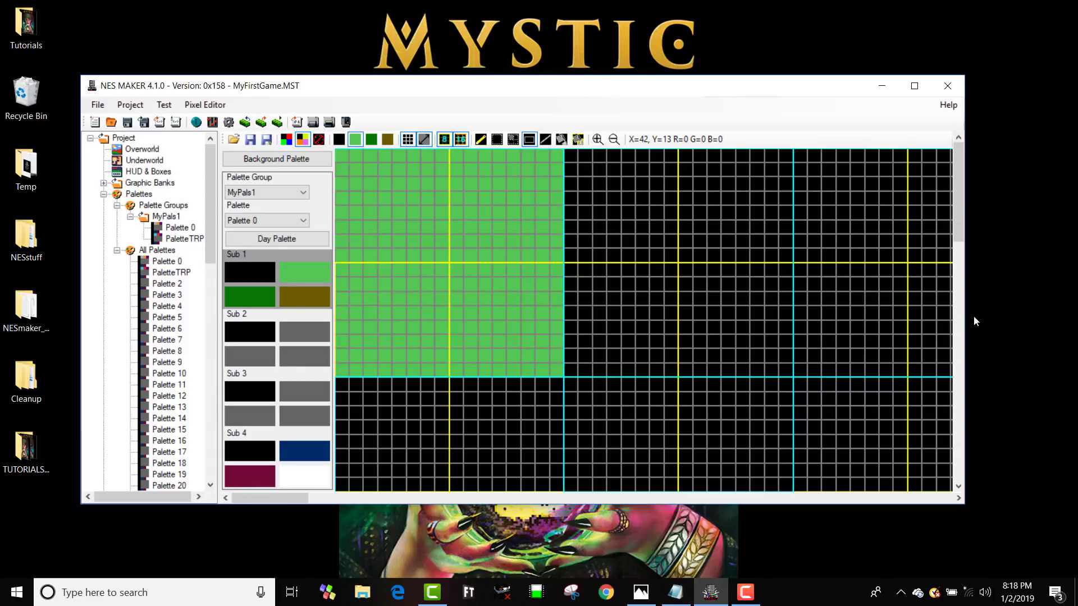
key(ctrl+z)
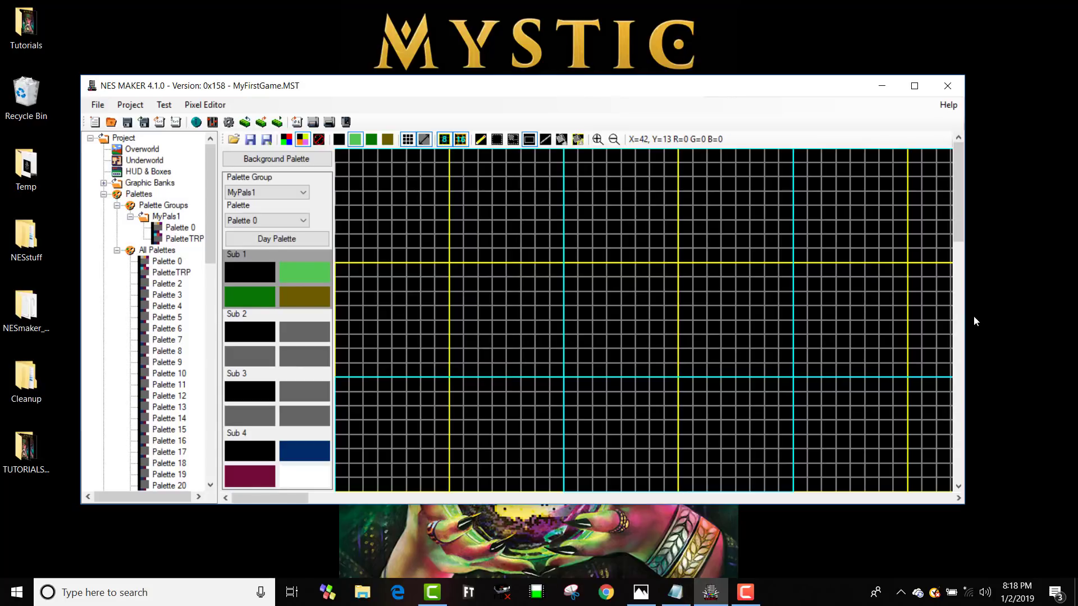
Fill the four 8×8 tiles of the tileset's first 16×16 block one by one with light green
click(579, 143)
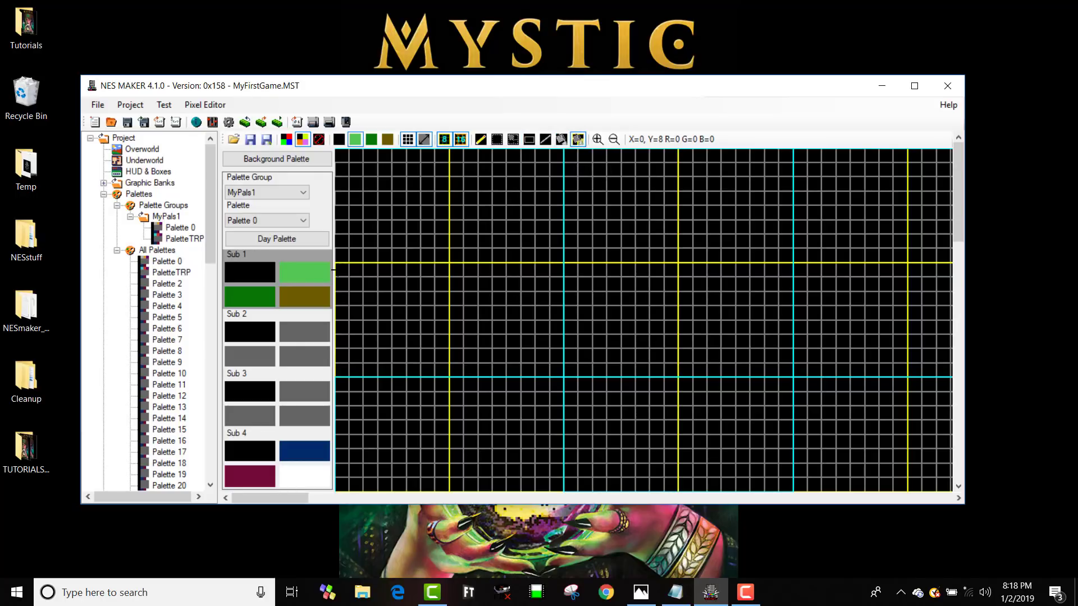
click(406, 196)
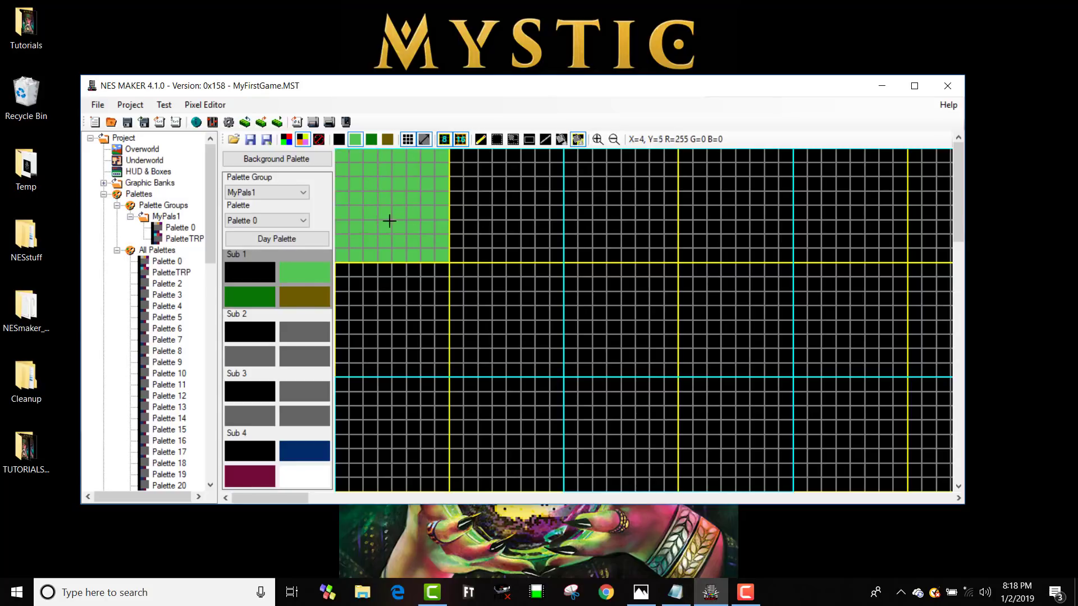
click(506, 208)
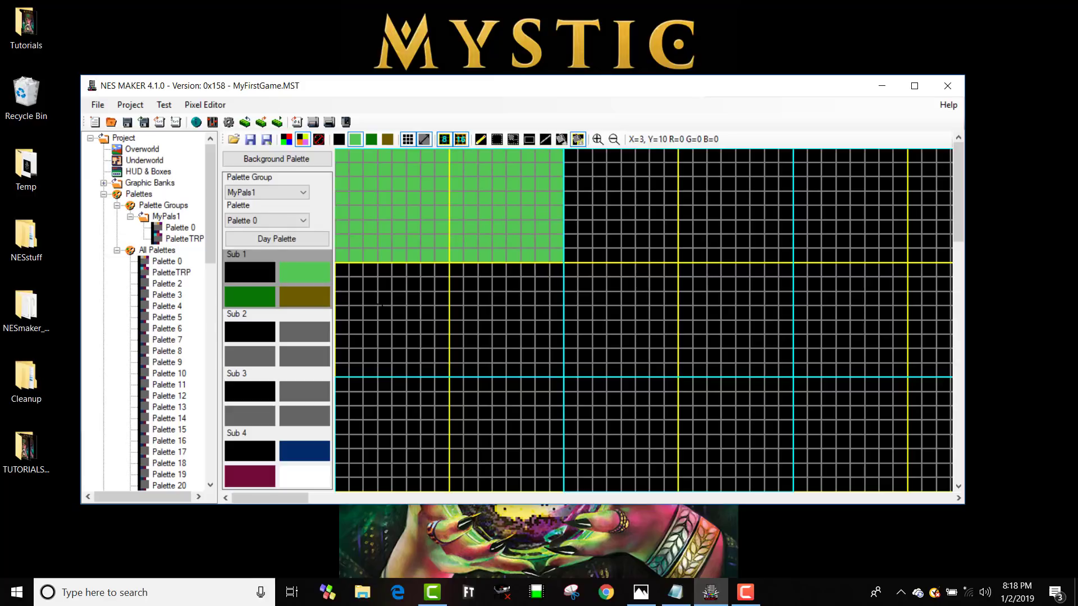
click(382, 305)
click(503, 368)
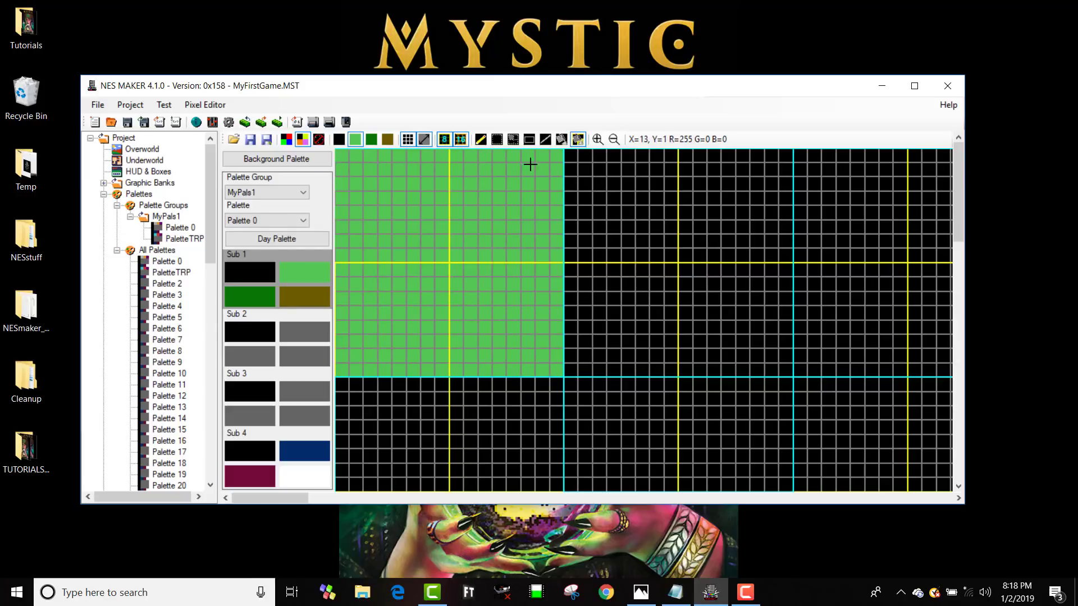
Hide the single-pixel grid and draw one dark green pixel in each of the block's four light green tiles
click(618, 141)
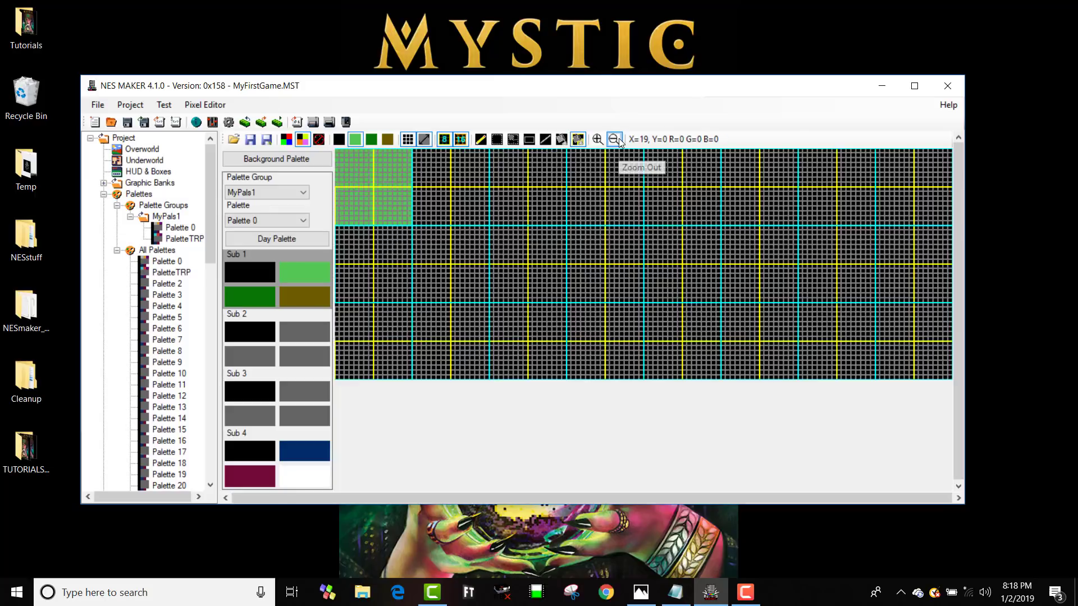
click(424, 139)
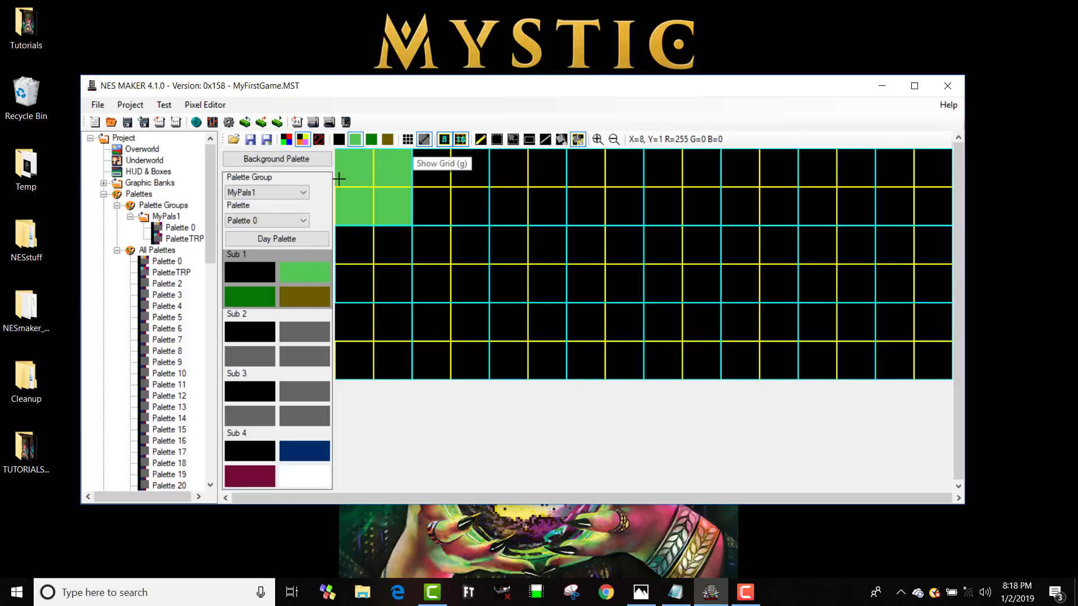
click(261, 277)
click(266, 292)
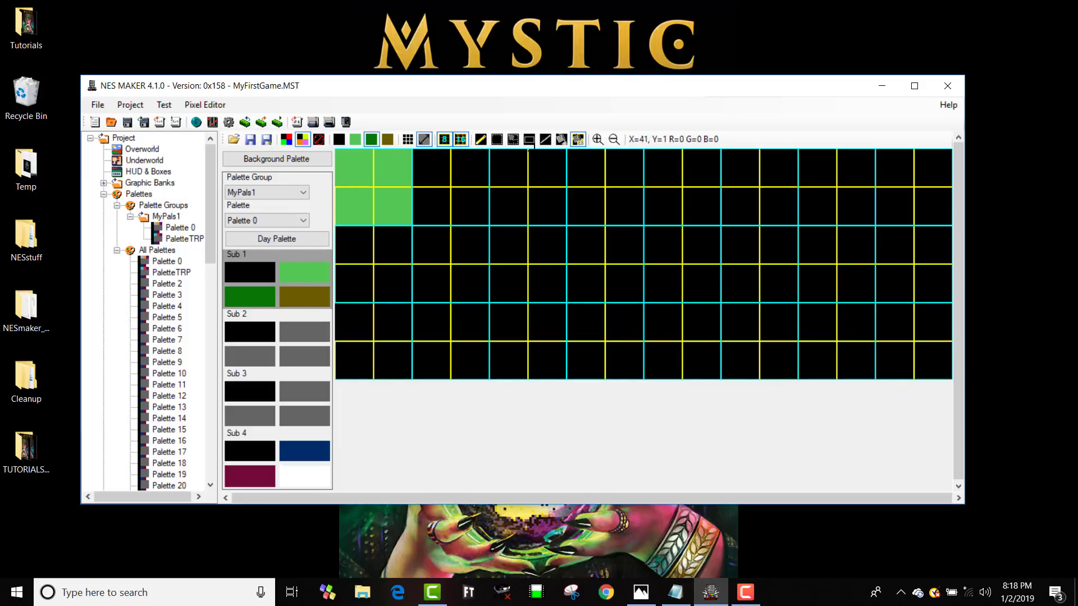
click(352, 165)
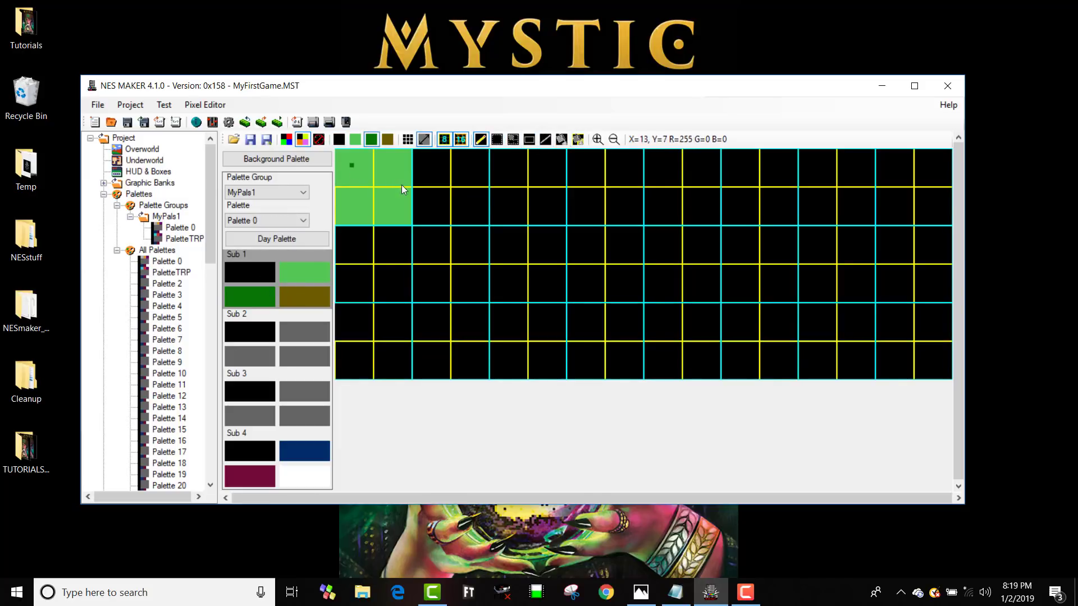
click(361, 209)
click(400, 208)
Load the Tree image from the TutorialAssets\FromBeta\Graphics folder of NESmaker_4_1_0 into the pixel editor
click(234, 141)
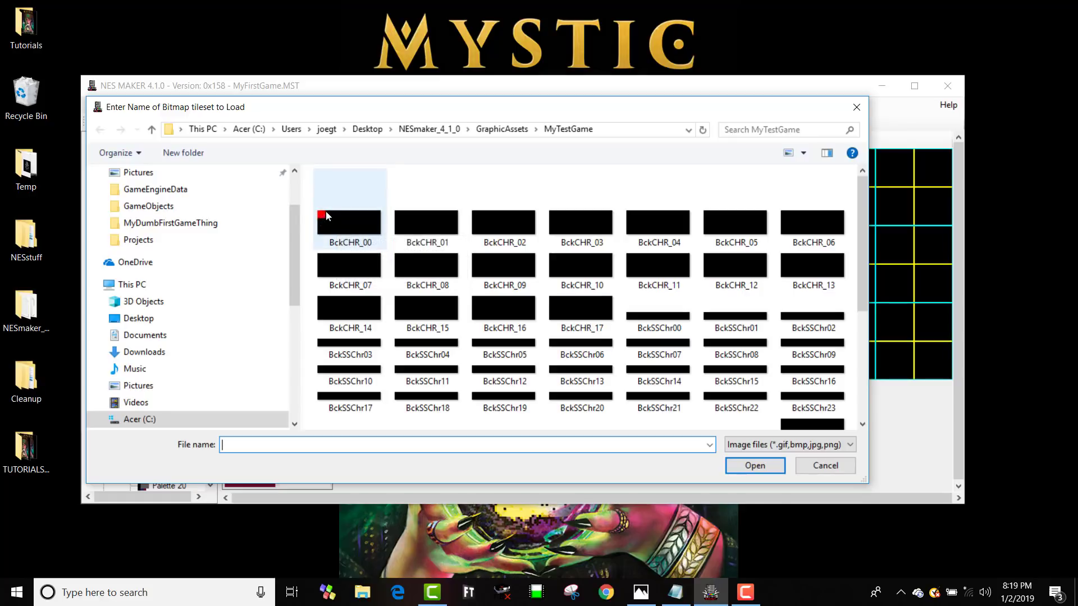
click(825, 466)
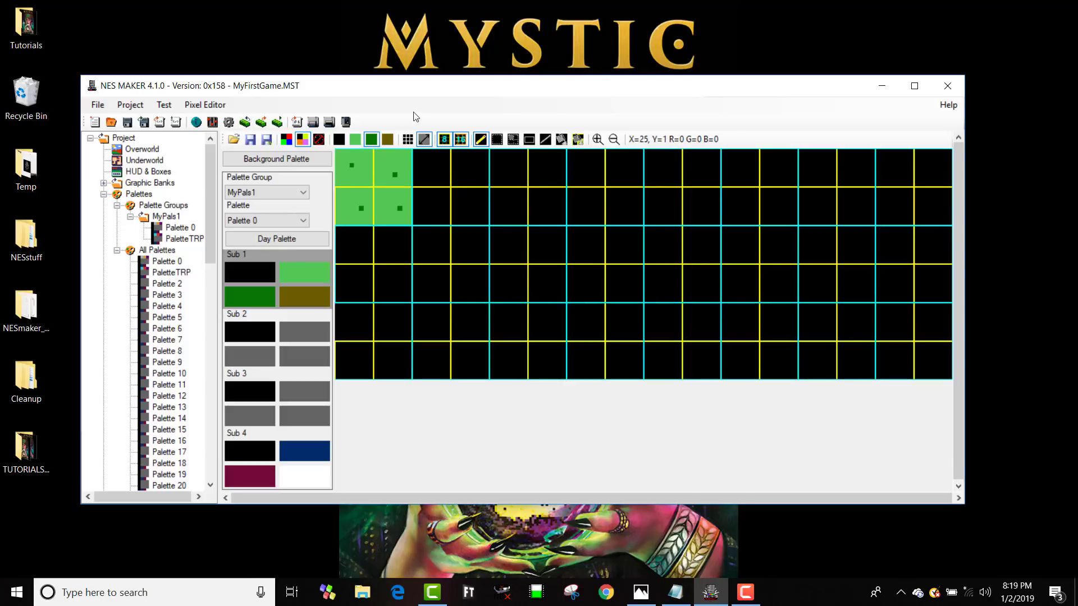
click(234, 140)
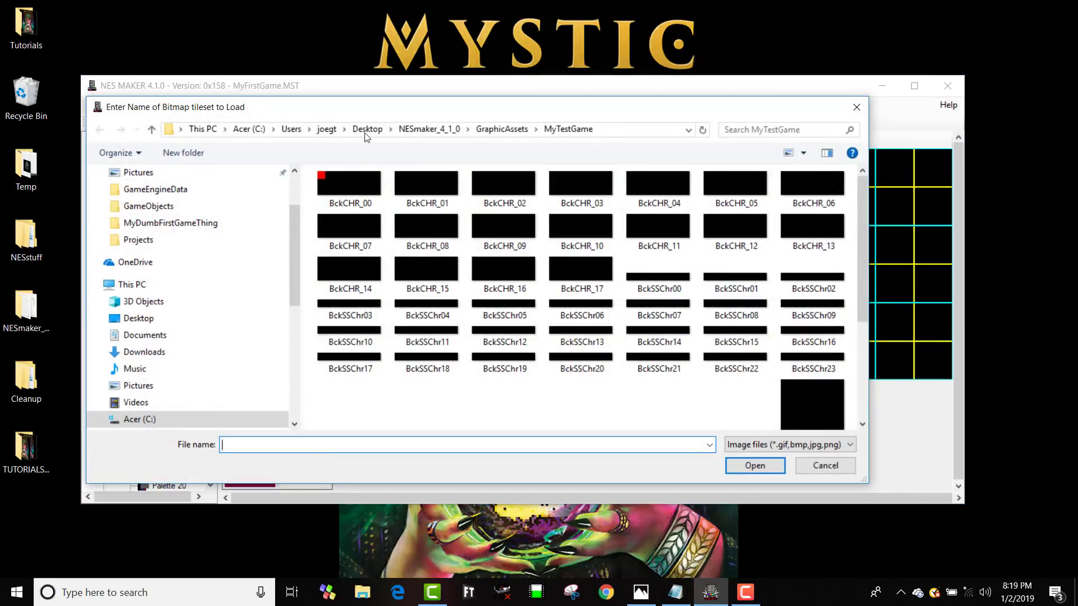
click(423, 131)
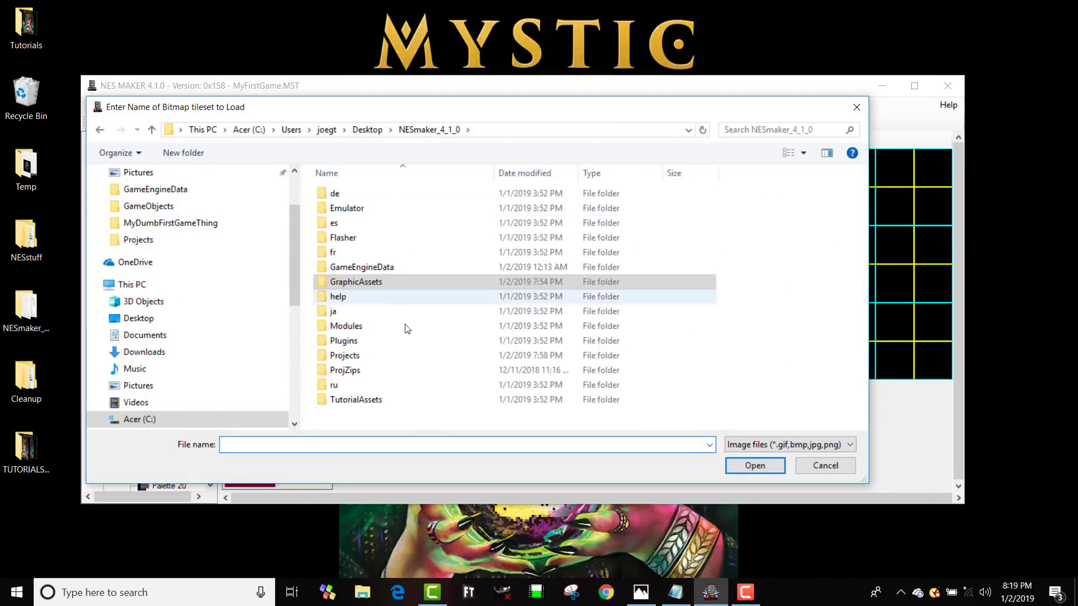
double_click(356, 400)
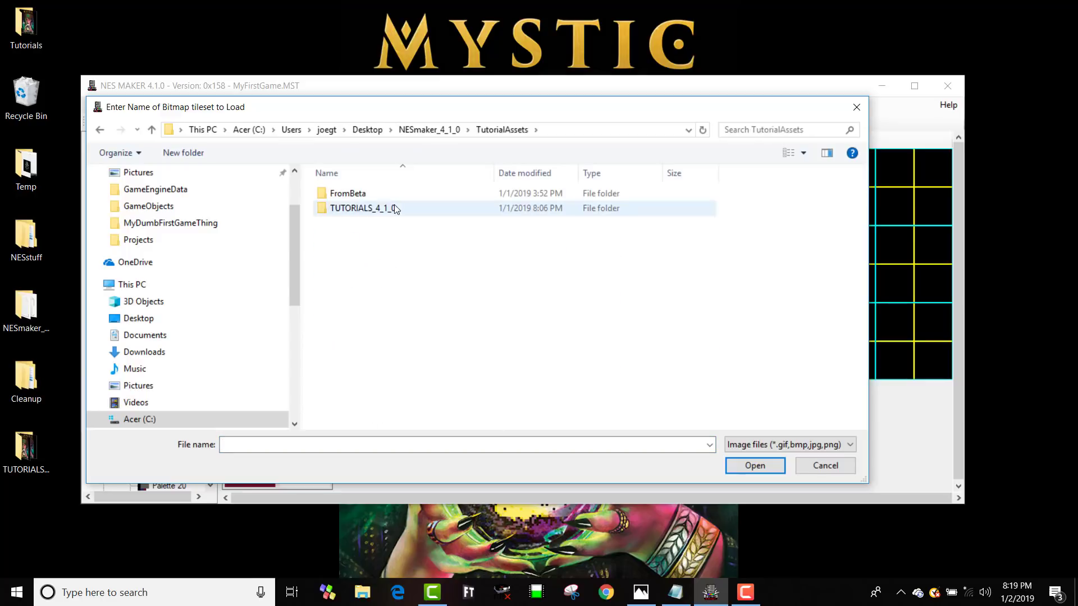
double_click(346, 194)
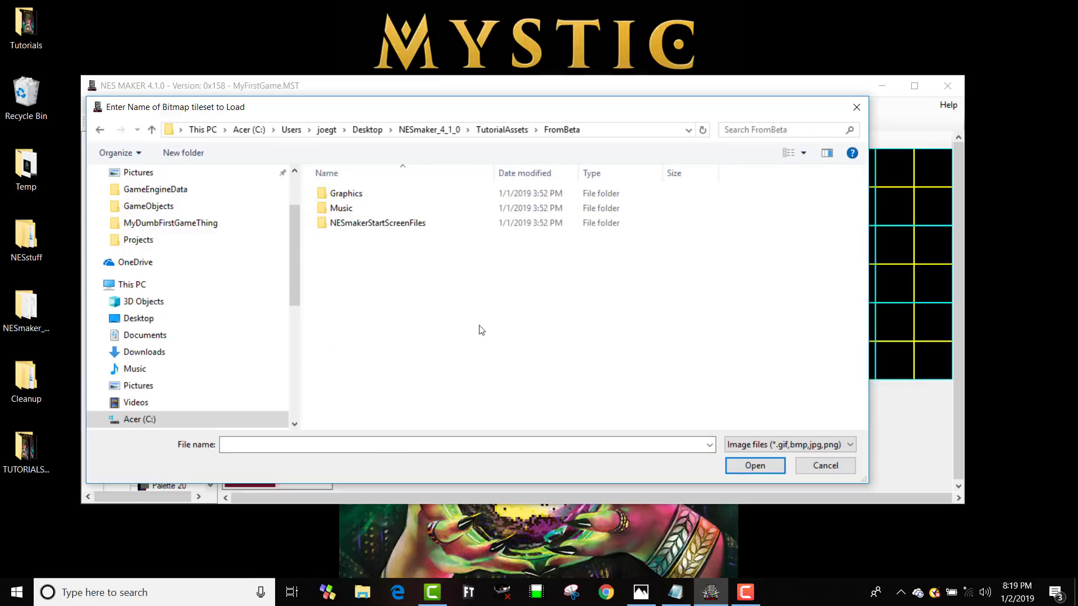
double_click(352, 195)
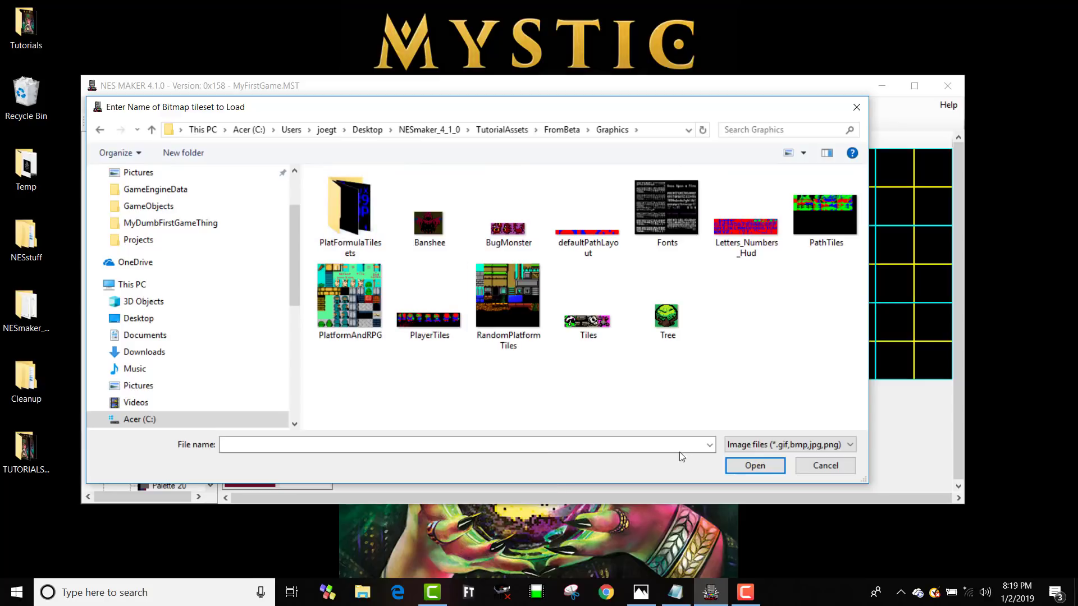
click(663, 321)
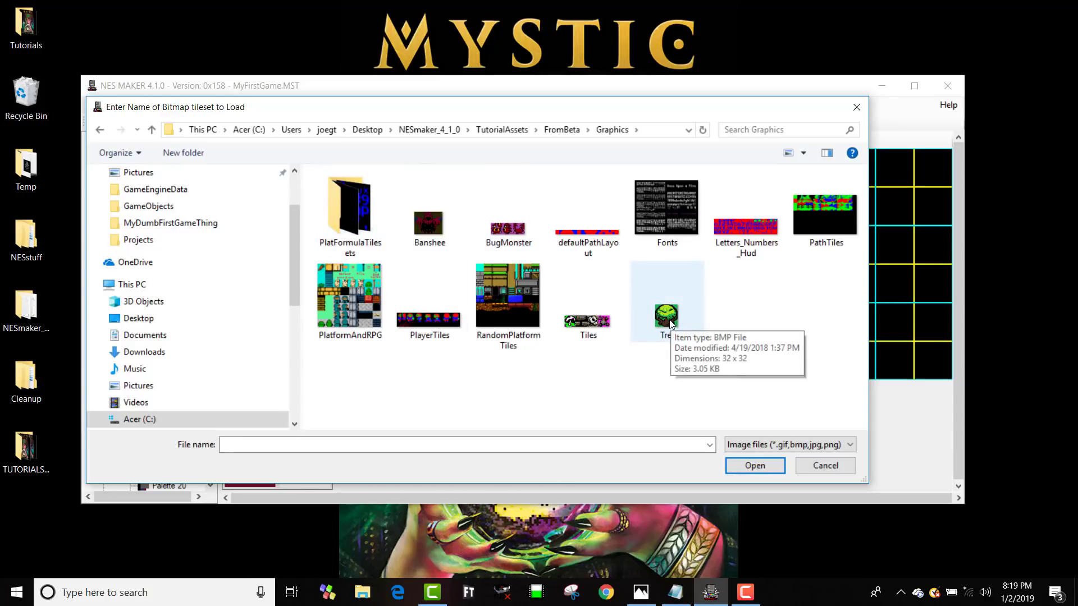
click(760, 466)
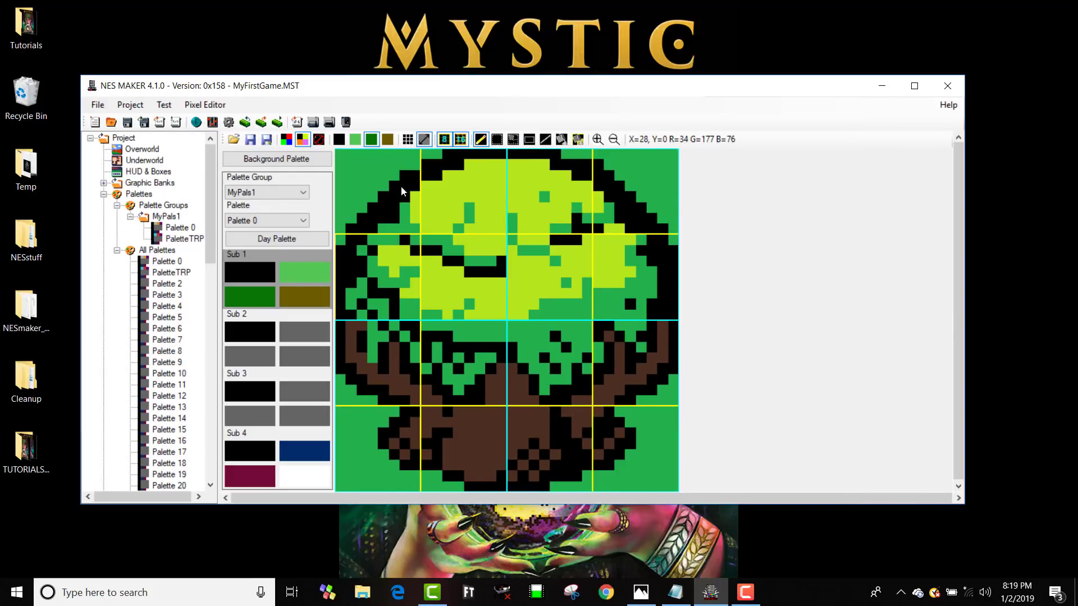
Select a rectangular area of individual pixels over the tree's foliage
click(497, 141)
drag(400, 181, 558, 307)
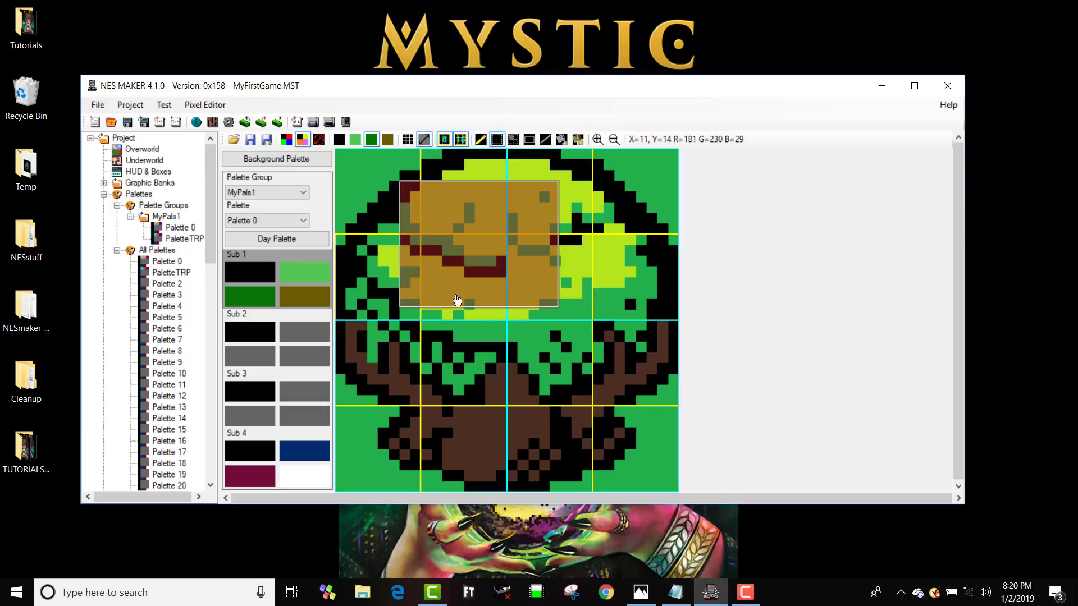
drag(357, 246, 516, 371)
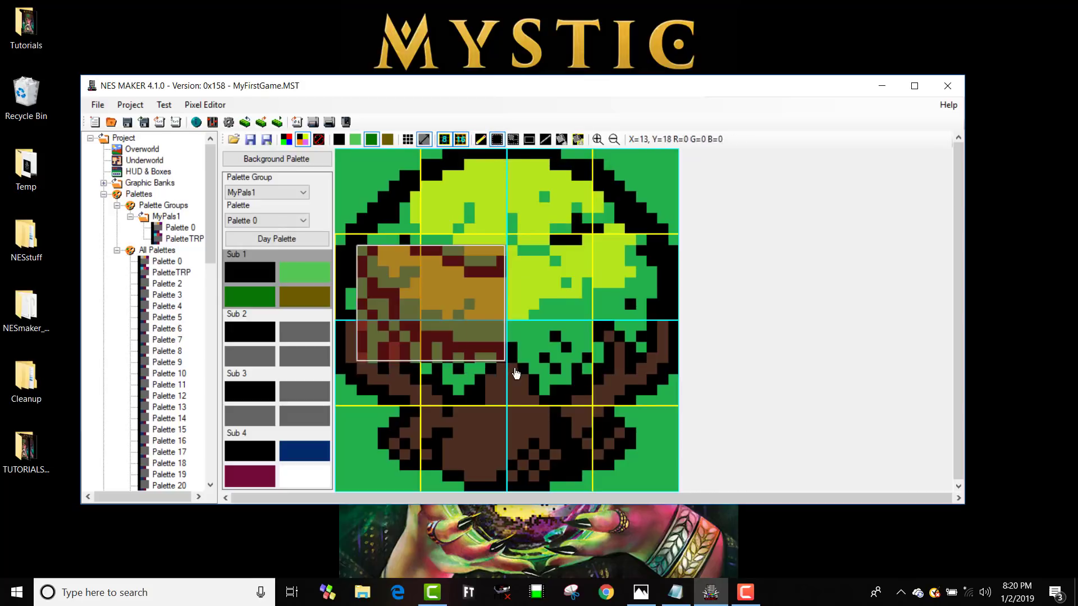
Select all of the tree's 8×8 tiles with the tile selection tool for cut and paste
click(513, 141)
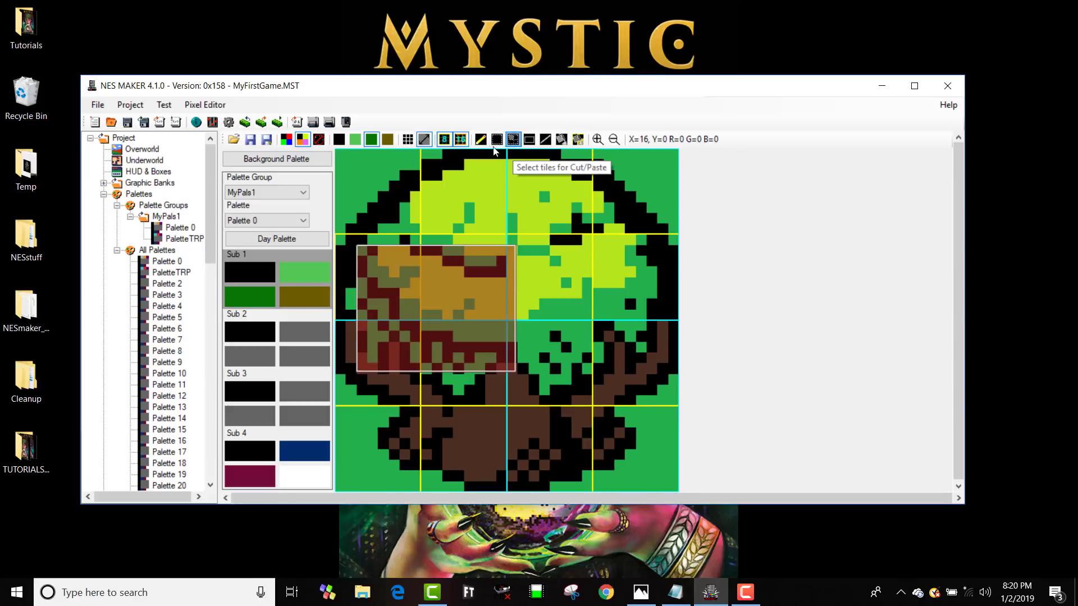
drag(388, 182, 654, 447)
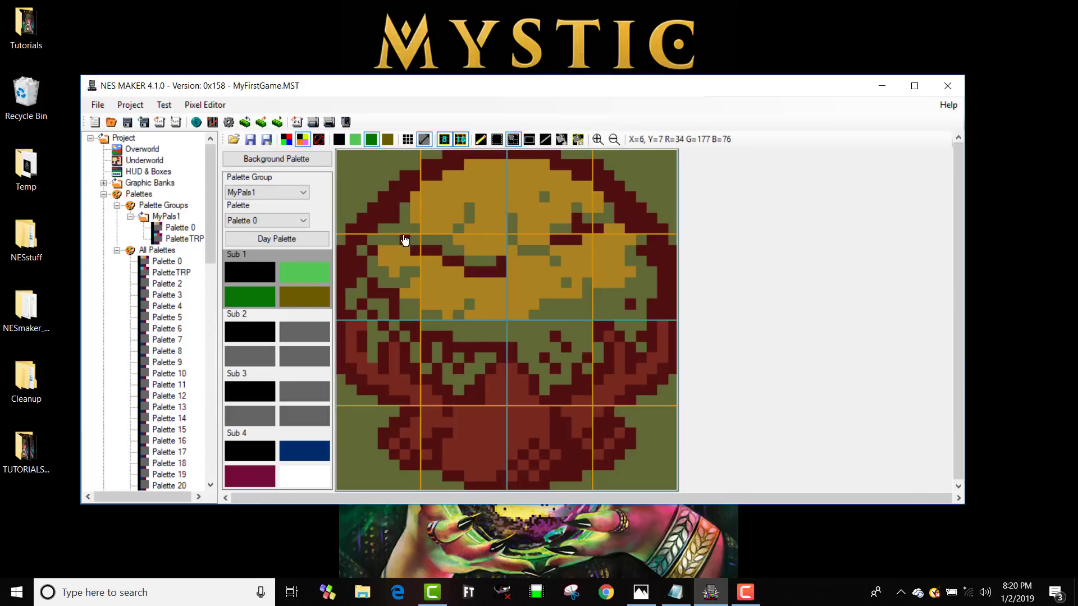
click(348, 168)
drag(348, 169, 597, 409)
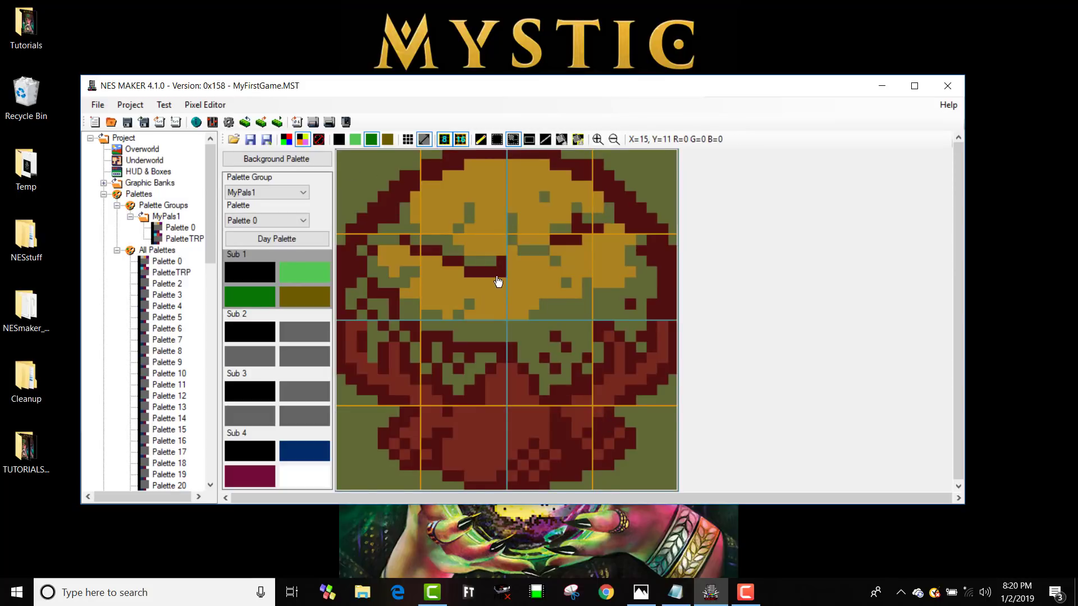
Reopen the BckCHR_00 tileset from the MyTestGame folder and paste the copied tree directly beside the grass block
click(234, 139)
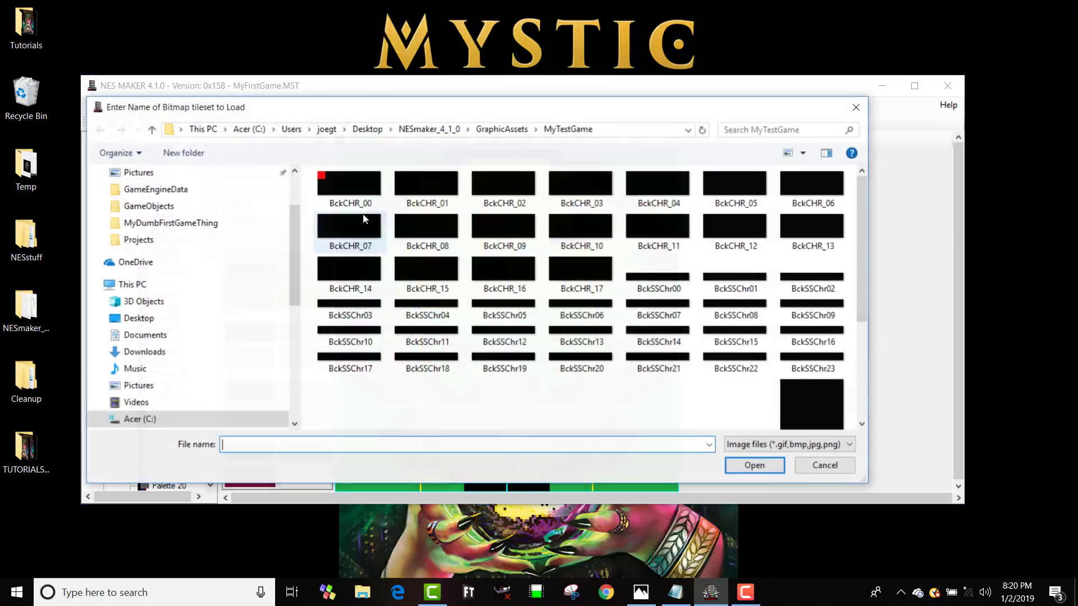
double_click(348, 185)
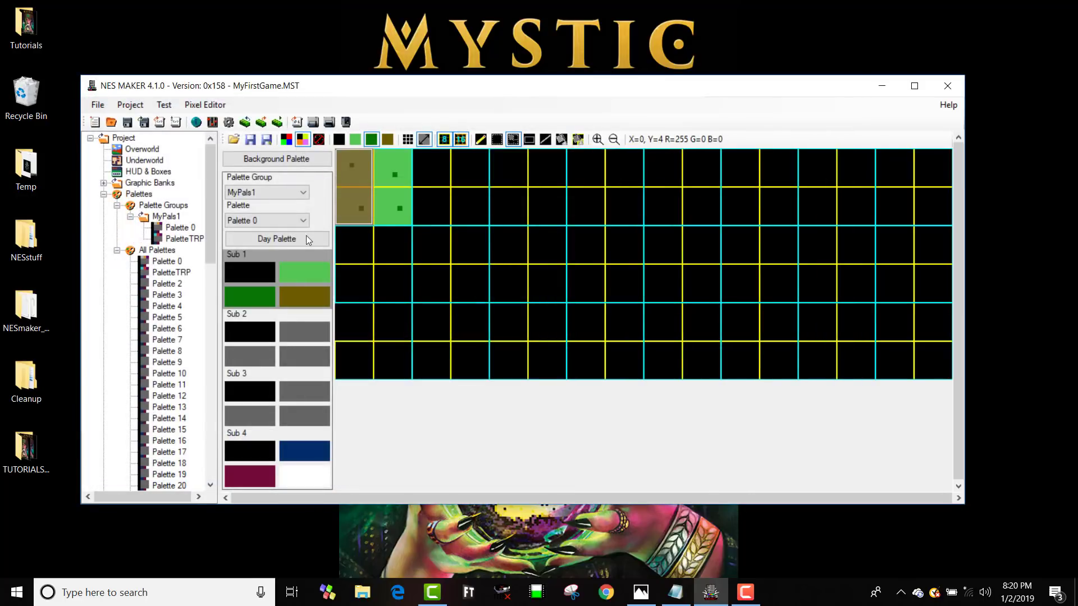
click(641, 230)
click(417, 167)
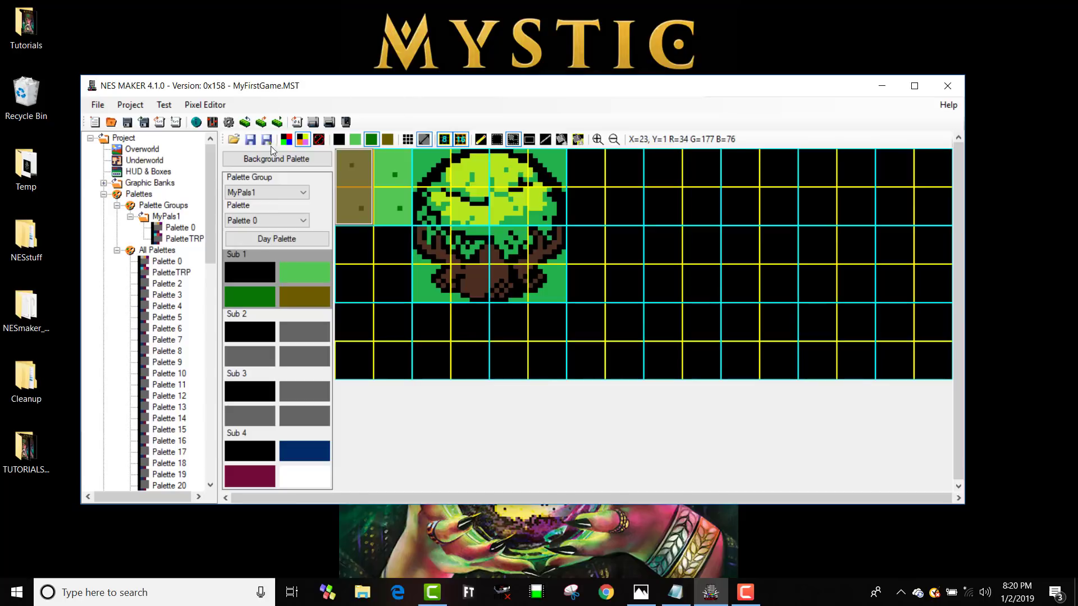
Compare the tileset in the RGB and palette colour displays, and switch between Sub 1 and Sub 2
click(287, 139)
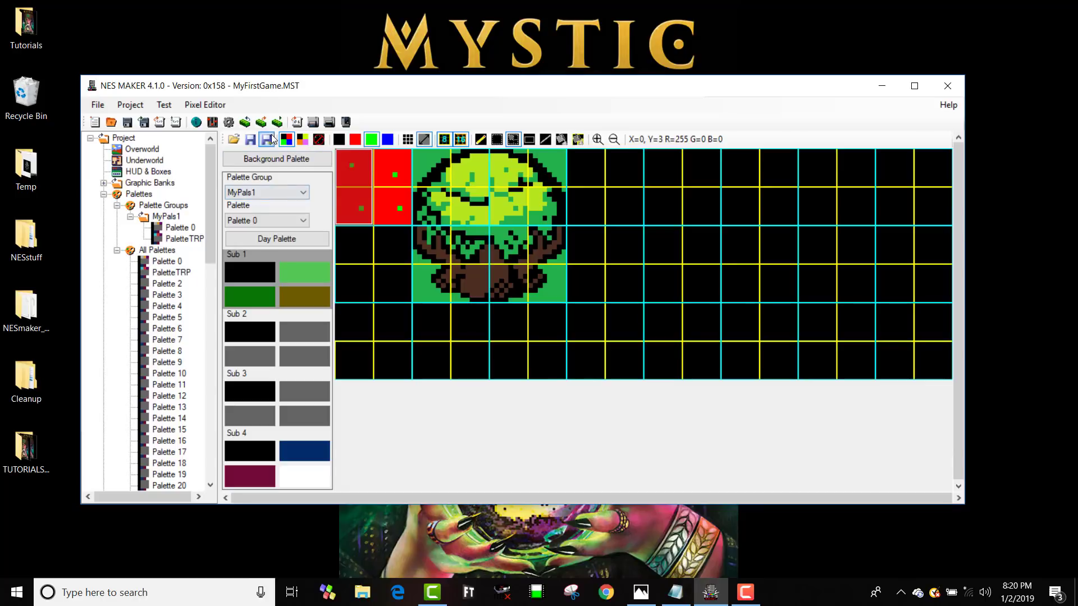
click(302, 141)
click(289, 141)
key(1)
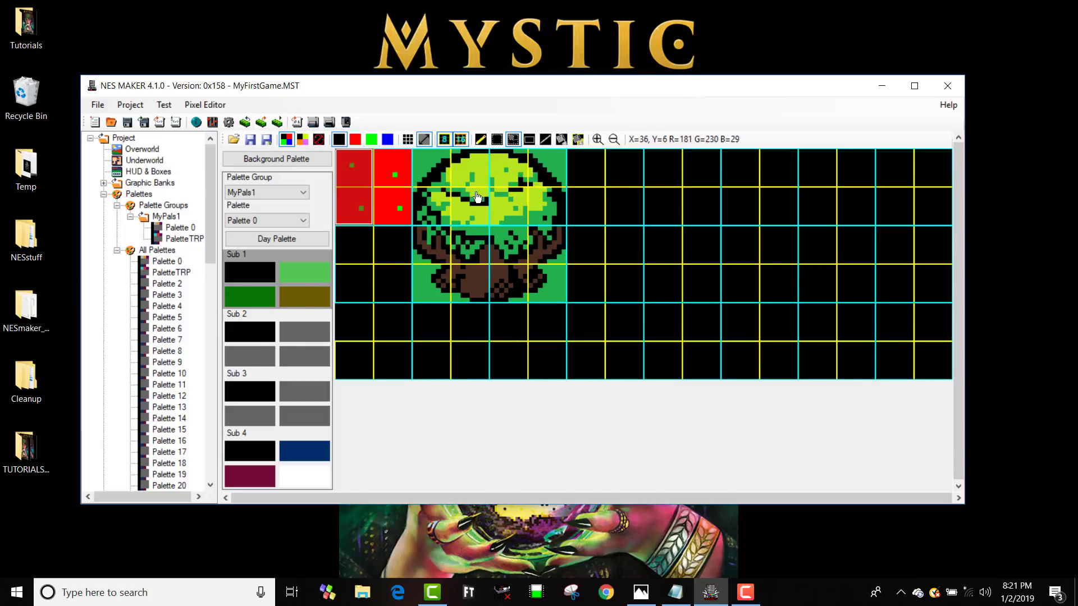
click(264, 329)
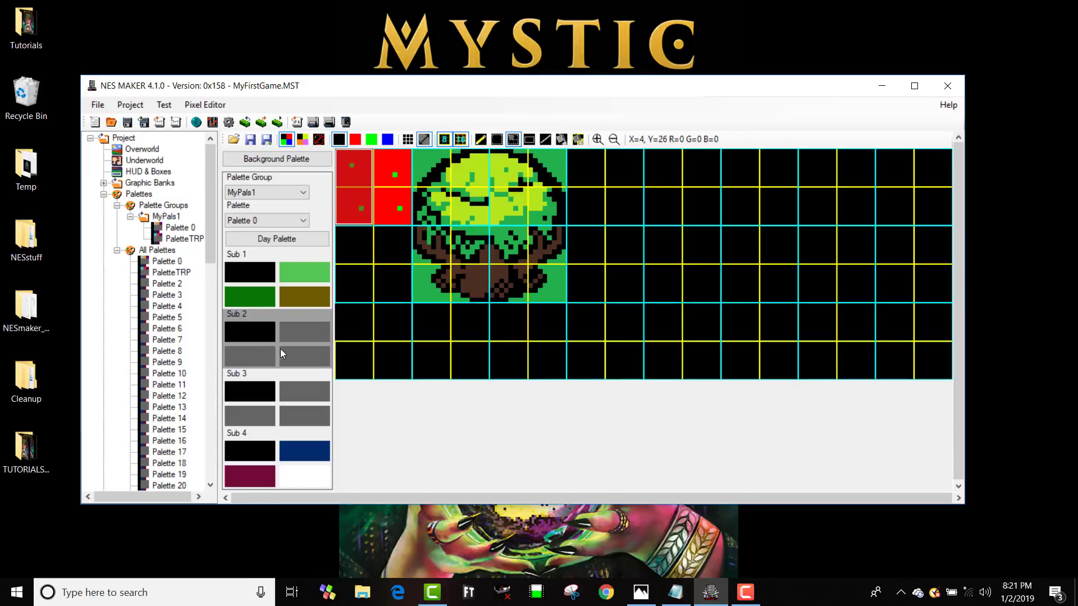
click(308, 297)
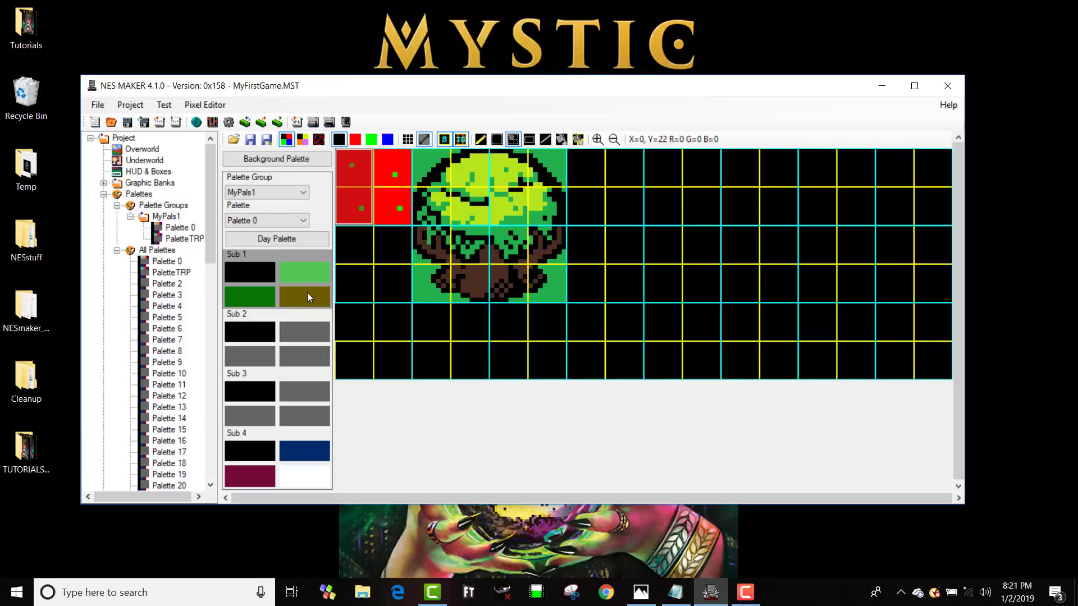
Replace the trunk's brown with Sub 1's brown, and check the tileset in the palette, RGB and invalid-colour displays
click(561, 140)
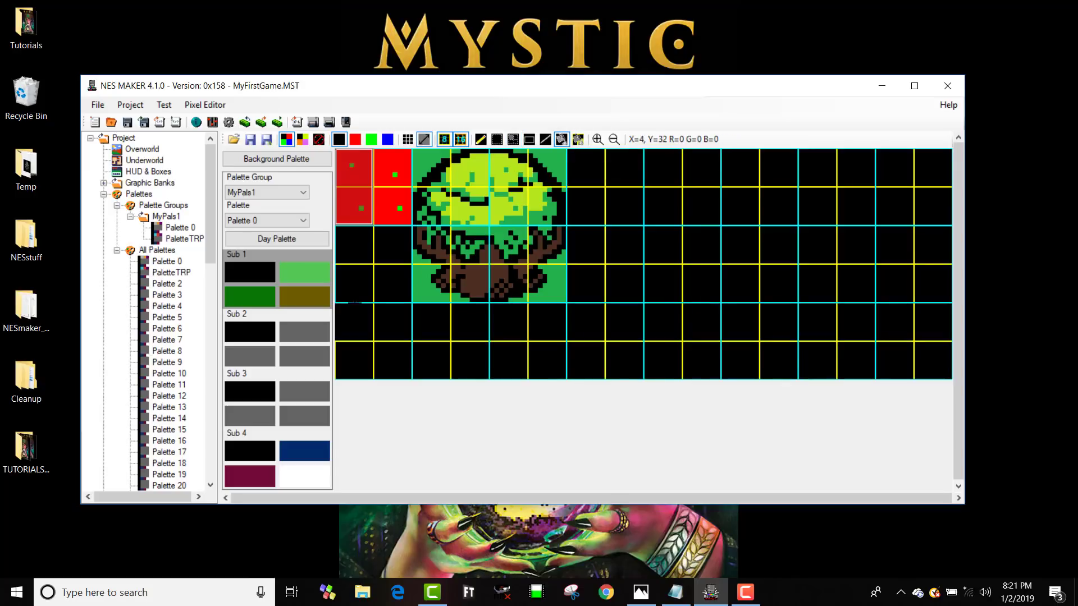
click(303, 301)
click(476, 278)
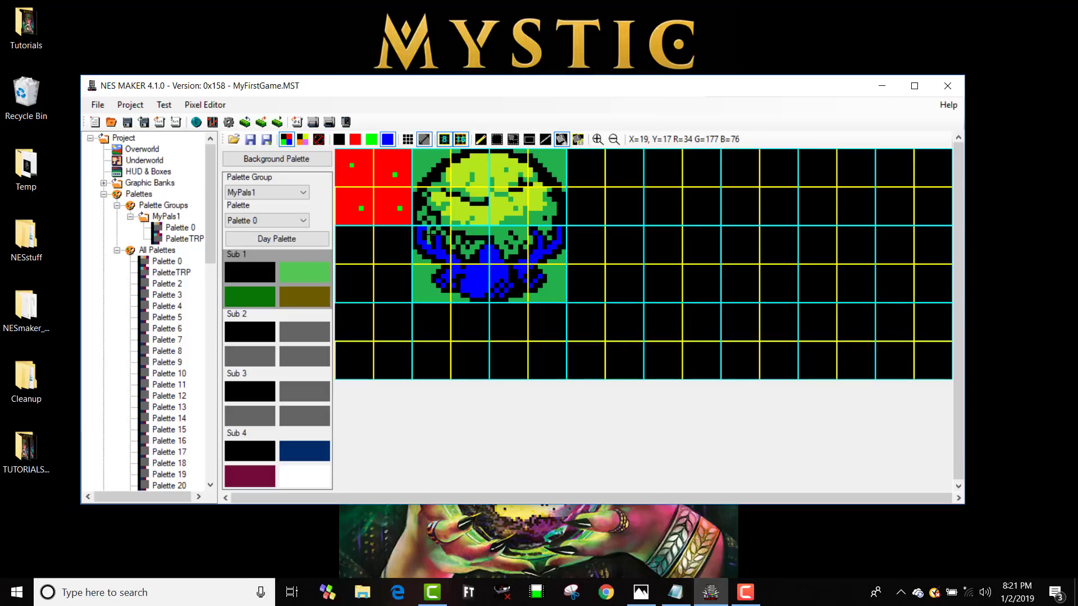
click(302, 140)
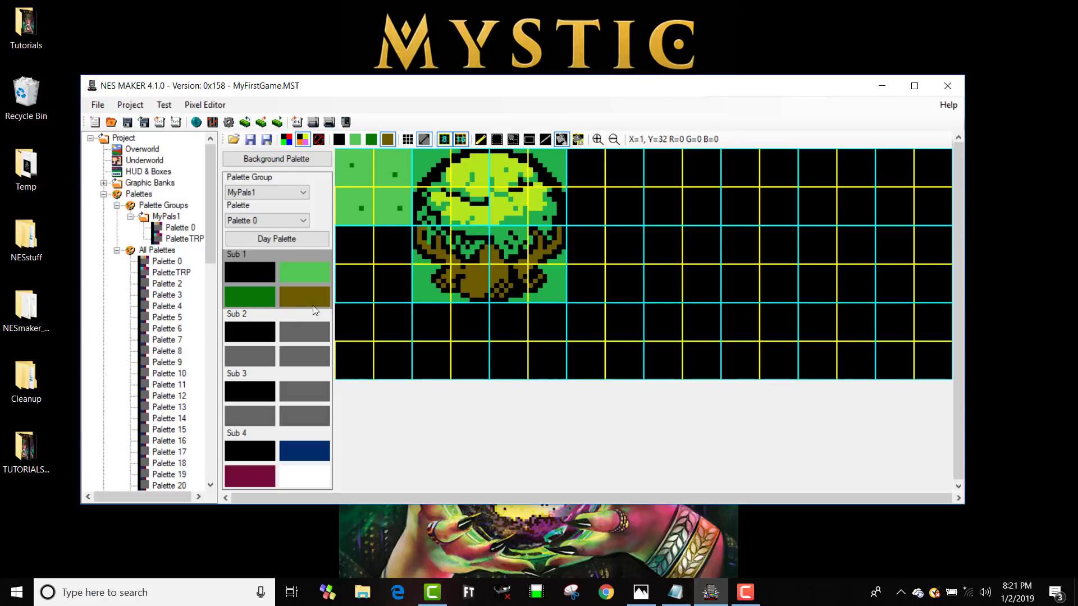
click(286, 139)
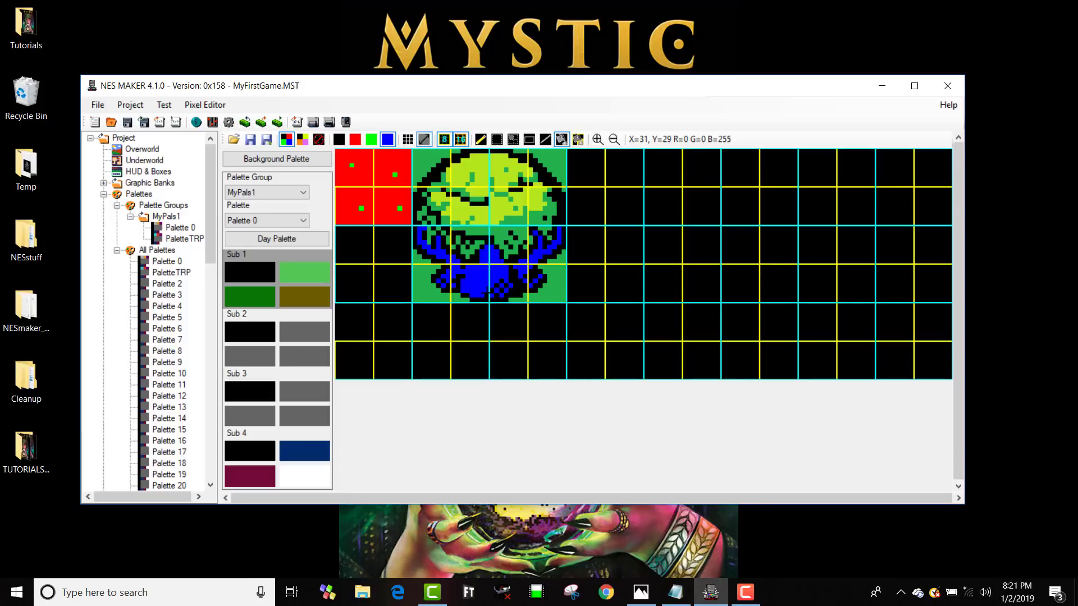
click(317, 142)
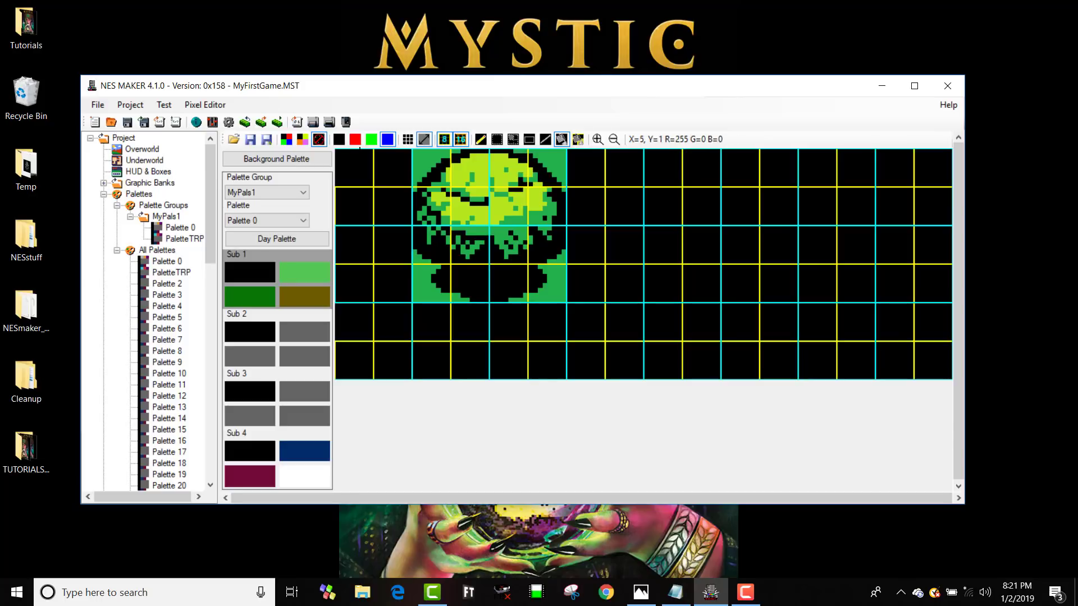
click(289, 145)
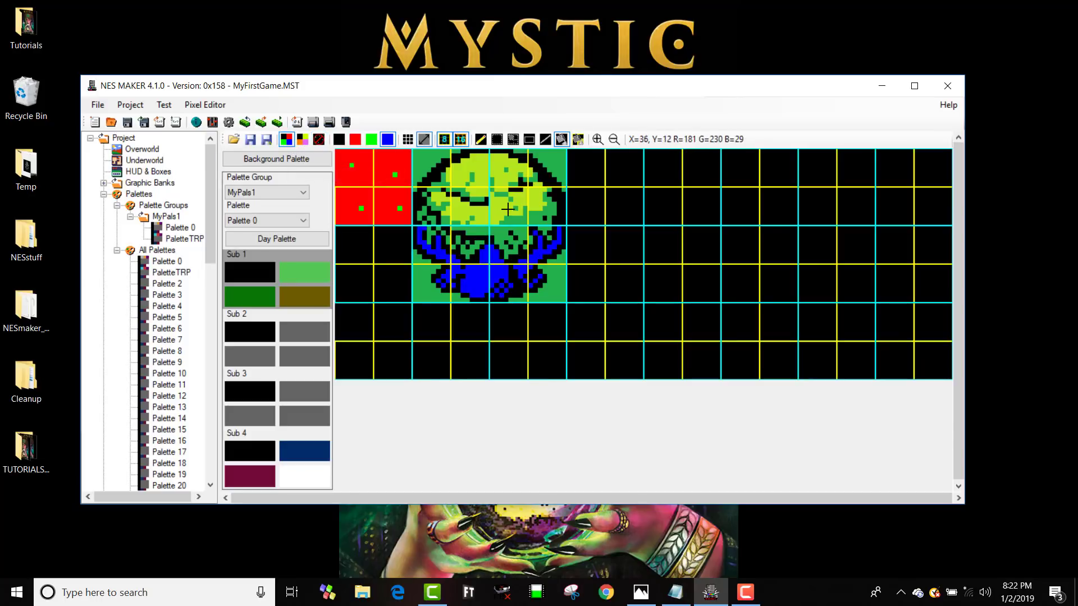
click(302, 140)
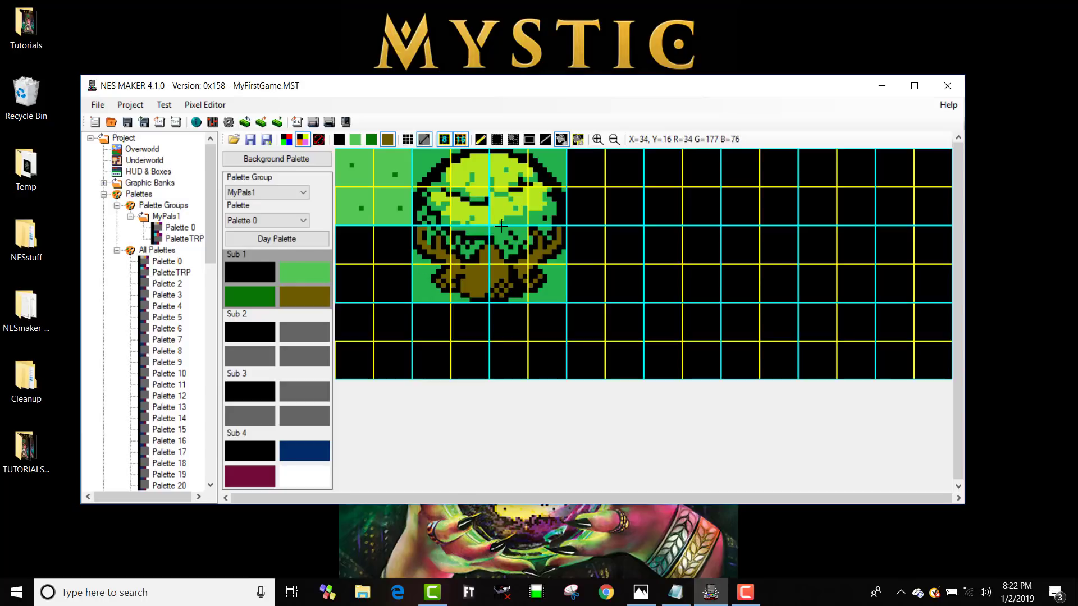
Replace the tree's green background and leaf shading with Sub 1's light green, and check it in all three colour displays
click(312, 273)
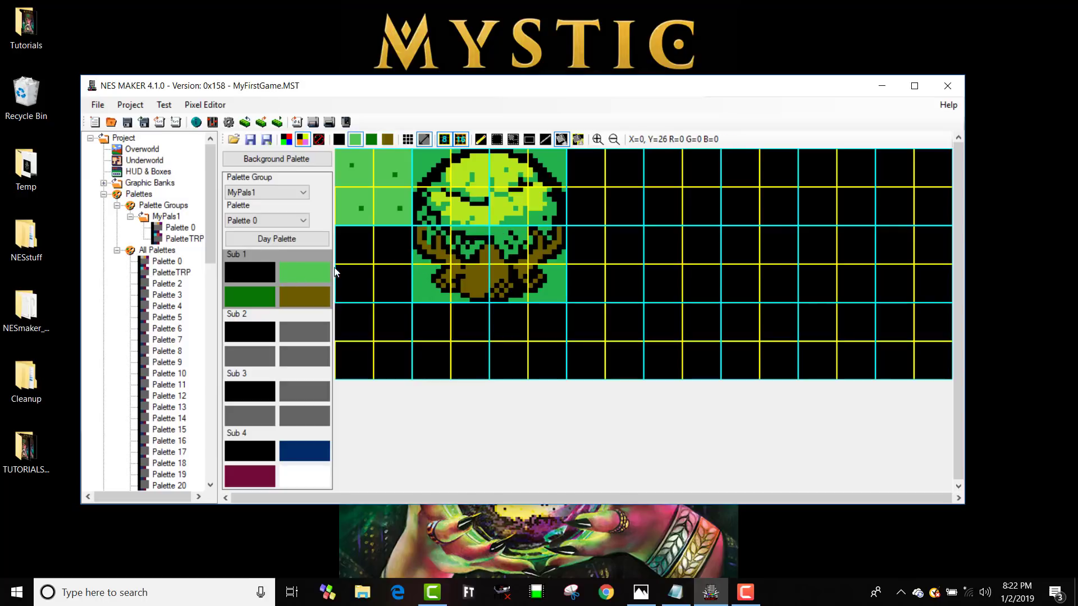
click(561, 140)
click(473, 230)
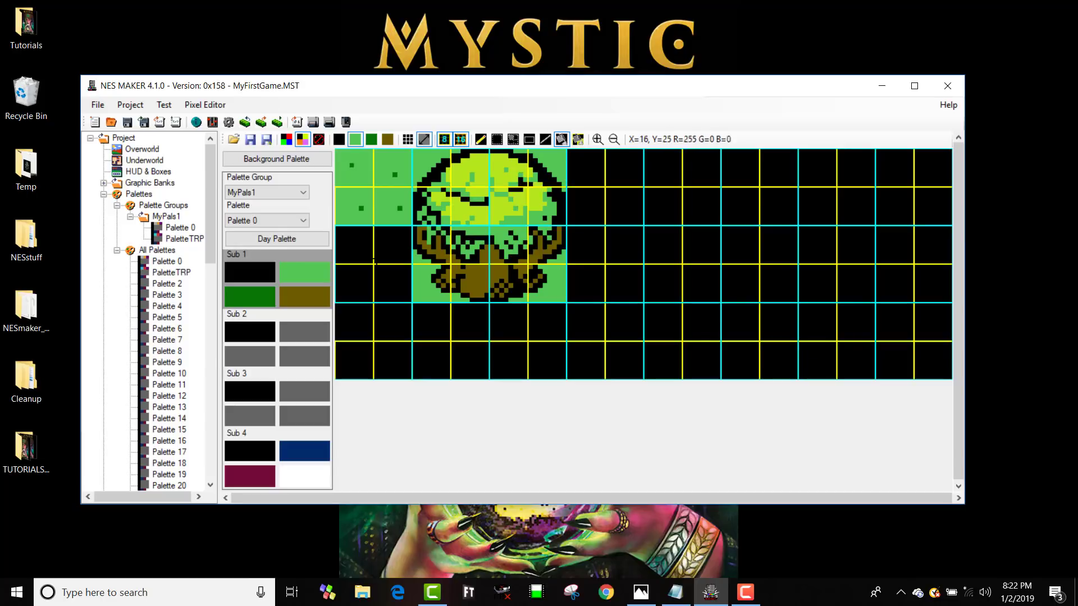
click(289, 140)
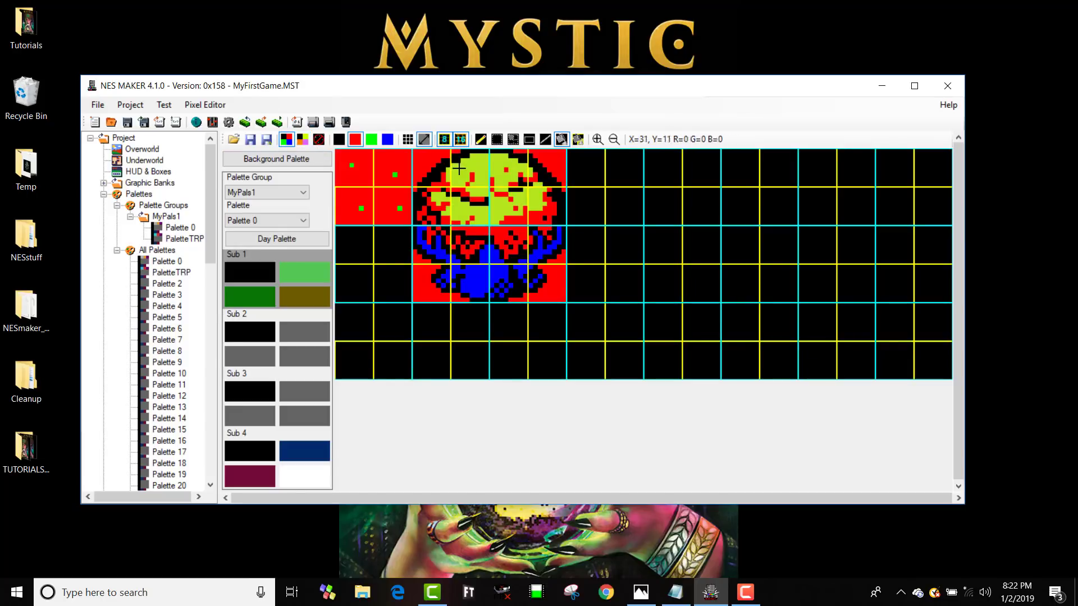
click(320, 140)
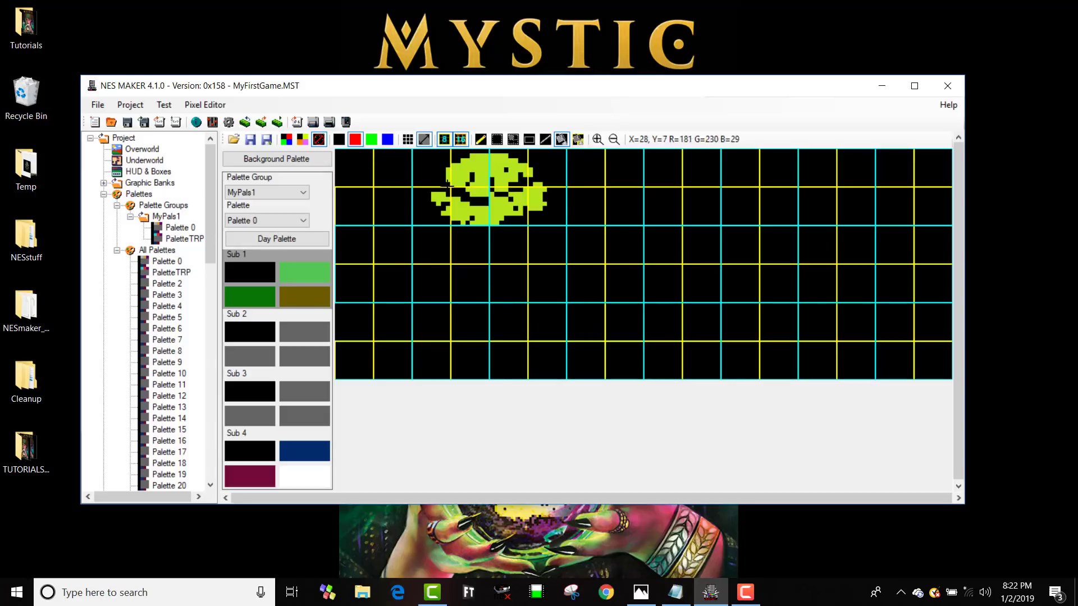
click(302, 139)
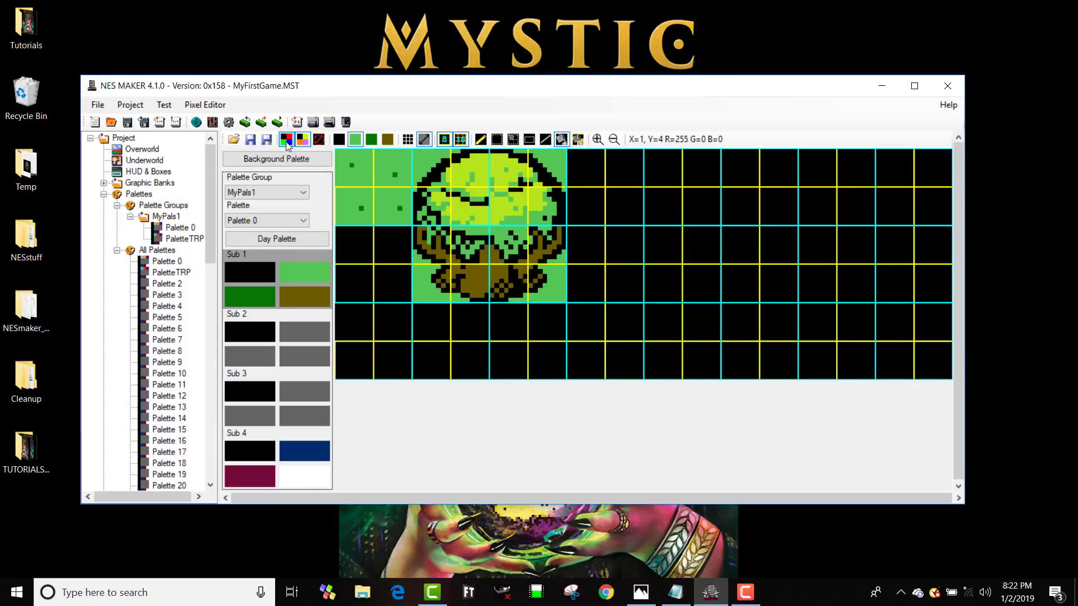
click(287, 139)
click(301, 140)
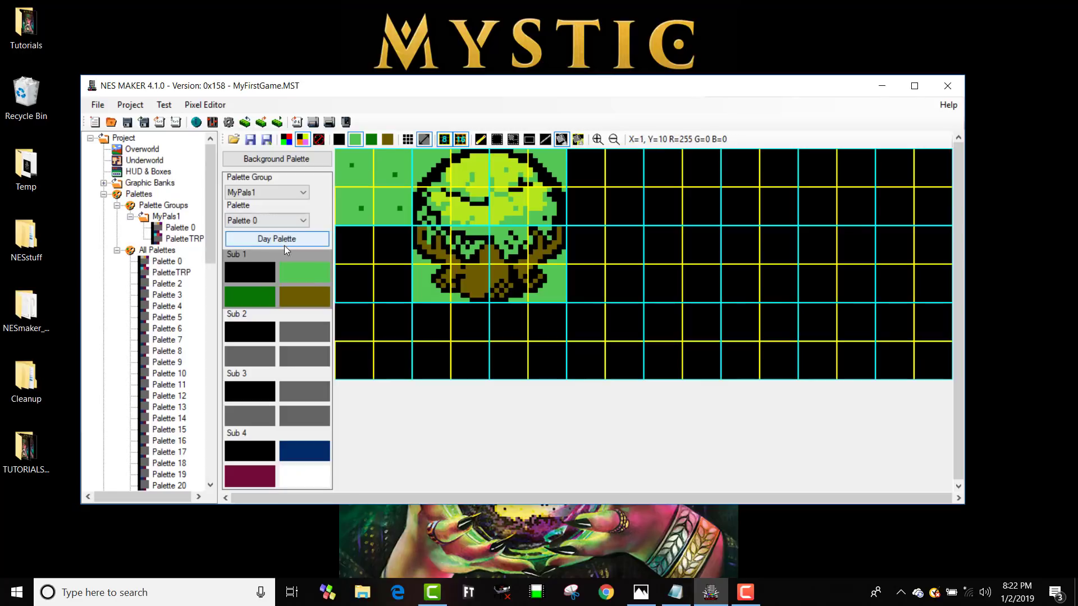
Try replacing the yellow-green foliage with Sub 1's dark green, and undo the replacement
click(251, 297)
click(478, 165)
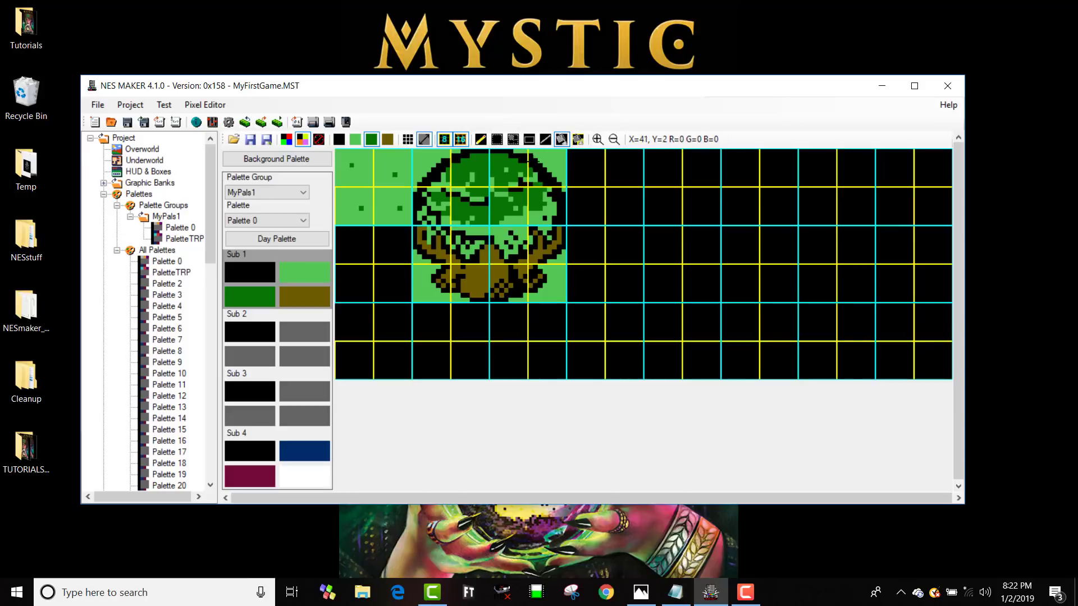
key(ctrl+z)
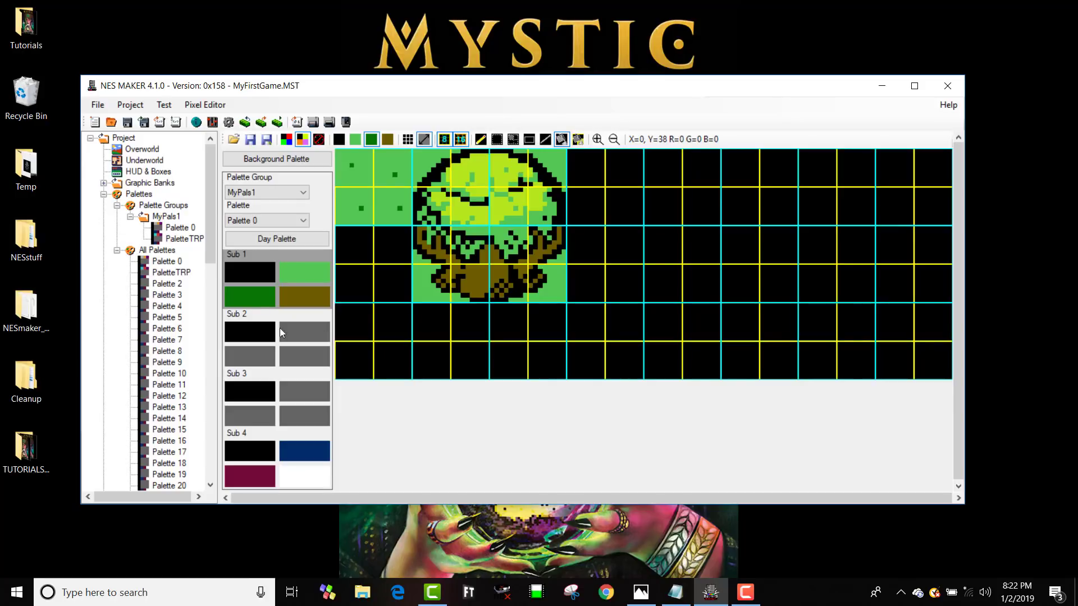
Set the first two colours after black in Sub 2 to light green 2A and pale green 39
click(268, 341)
click(313, 332)
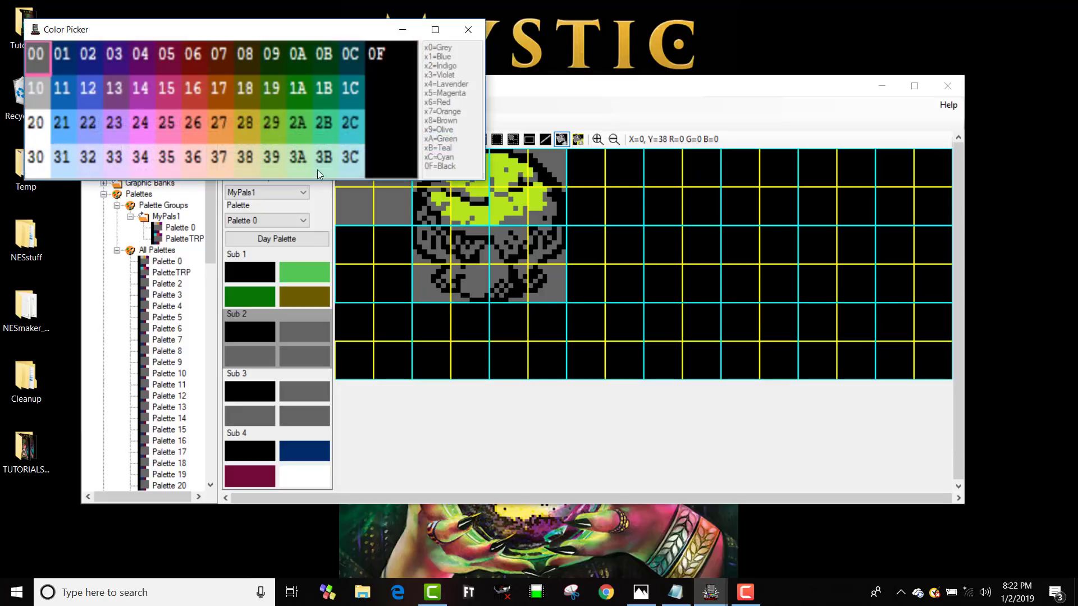
click(301, 124)
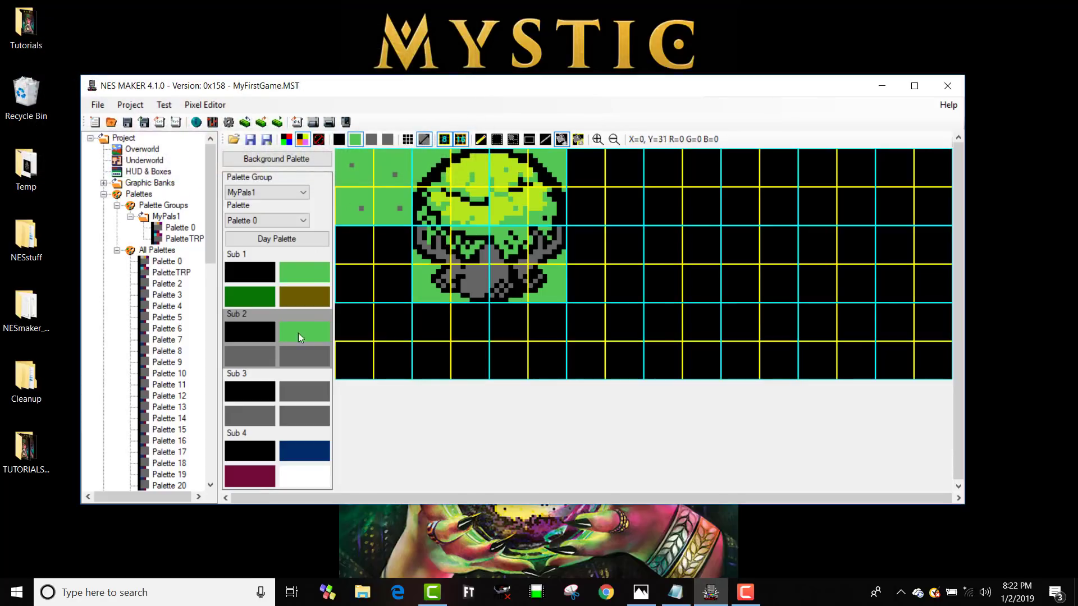
click(264, 355)
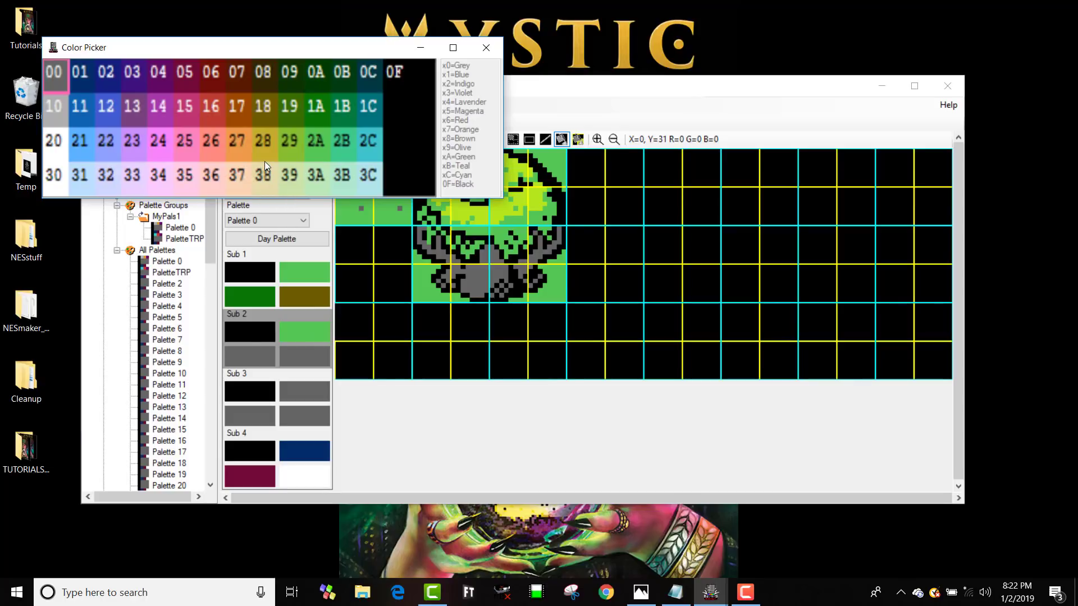
click(280, 182)
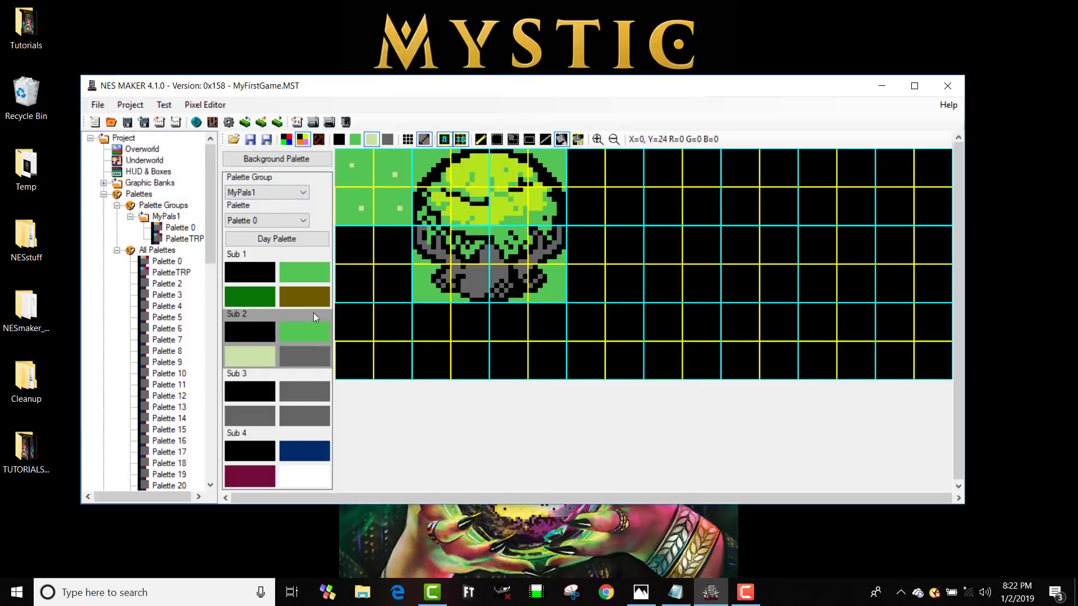
Replace the yellow-green foliage with Sub 2's pale green, and compare the tree under Sub 1 and Sub 2
click(560, 139)
click(485, 168)
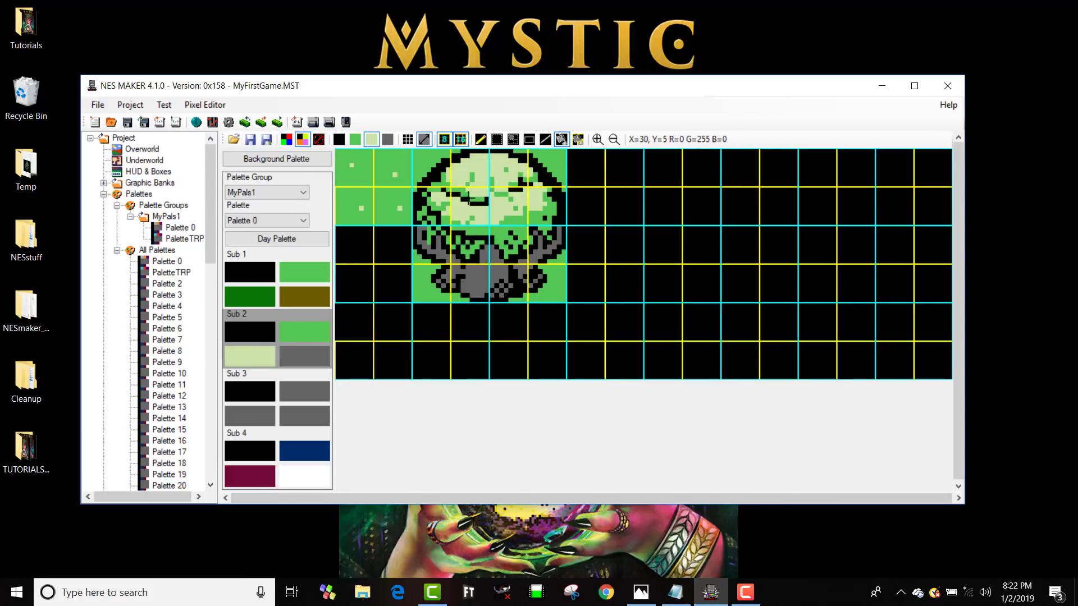
click(256, 280)
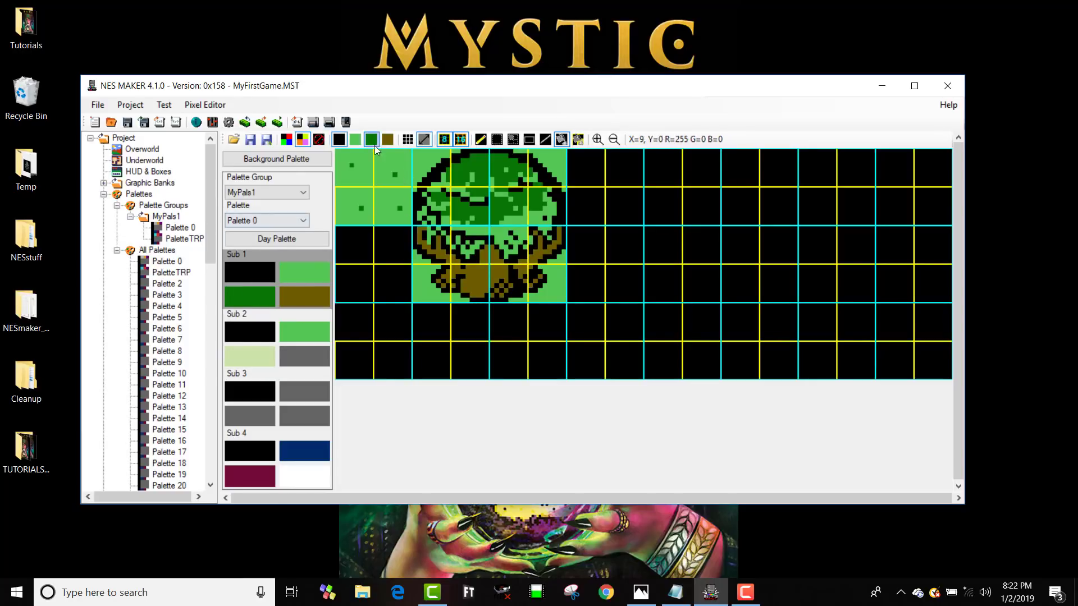
click(274, 336)
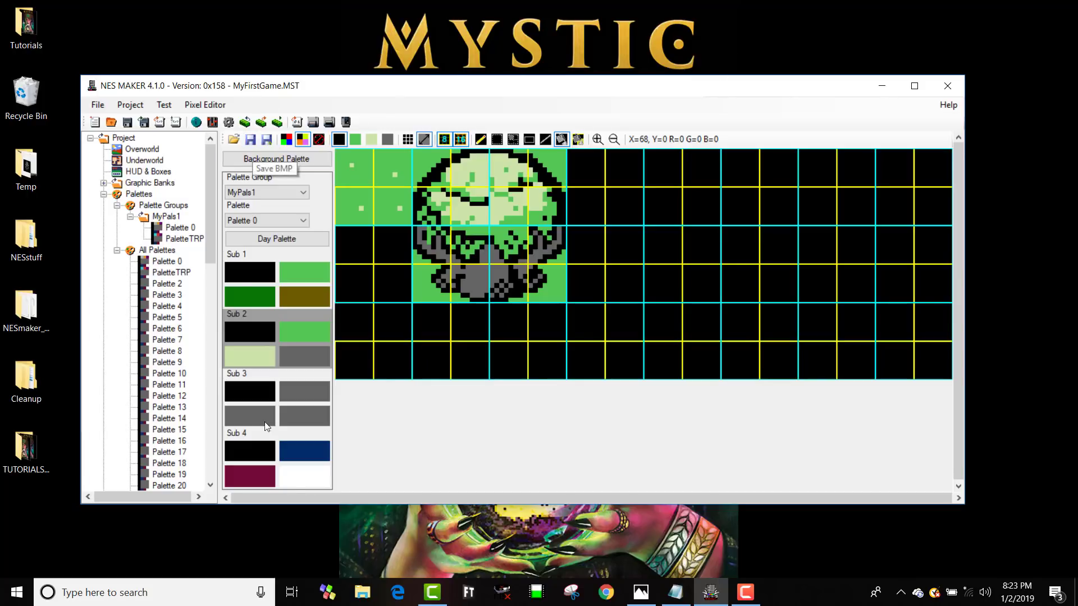
Load the Tiles image from the TutorialAssets\FromBeta\Graphics folder of NESmaker_4_1_0 into the pixel editor
click(234, 139)
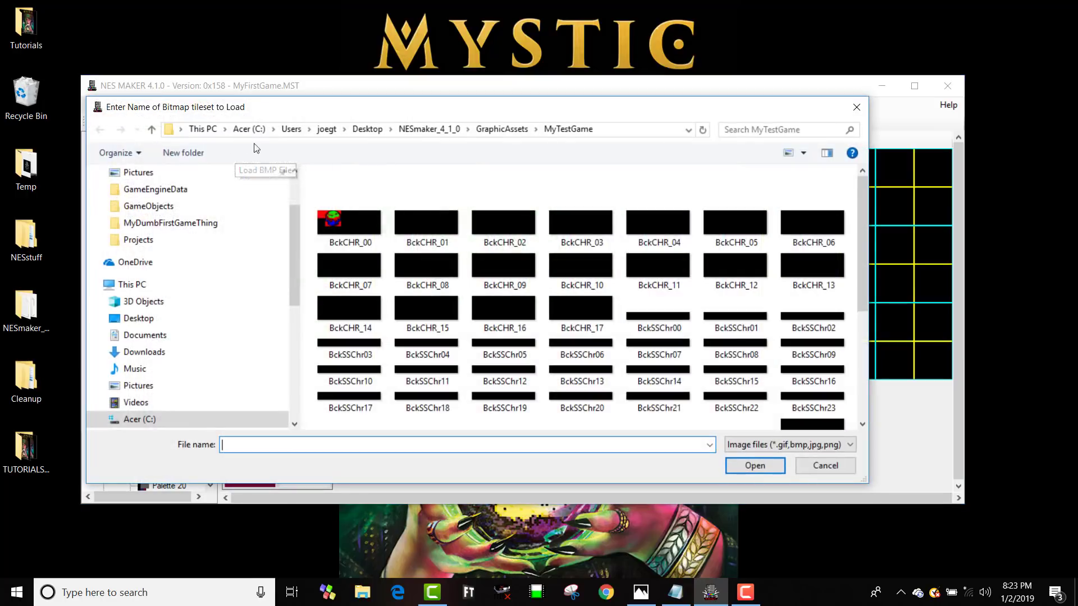
click(434, 131)
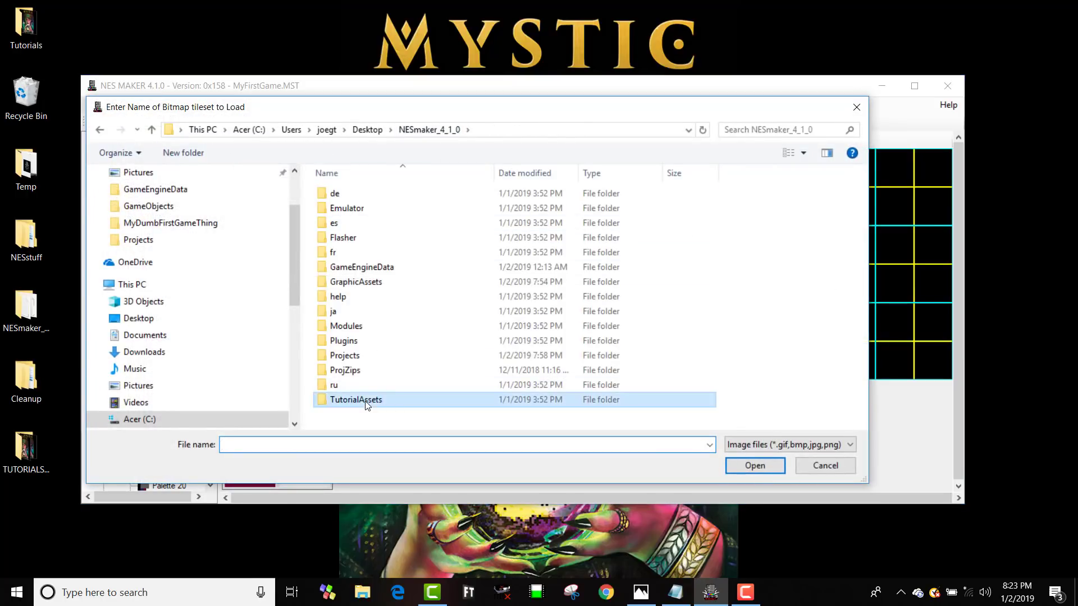
double_click(365, 400)
double_click(344, 195)
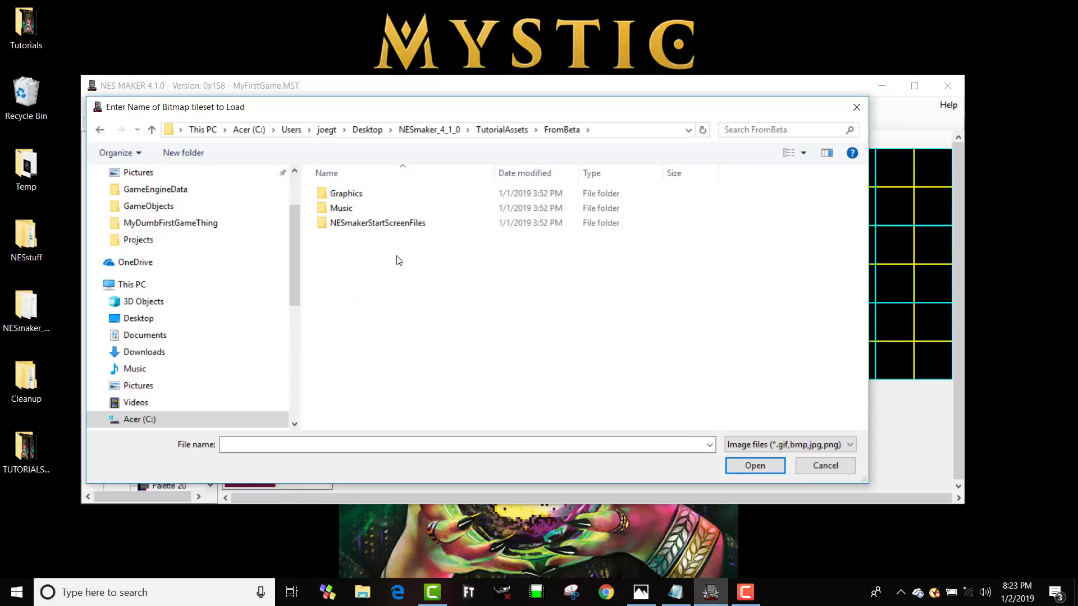
double_click(353, 193)
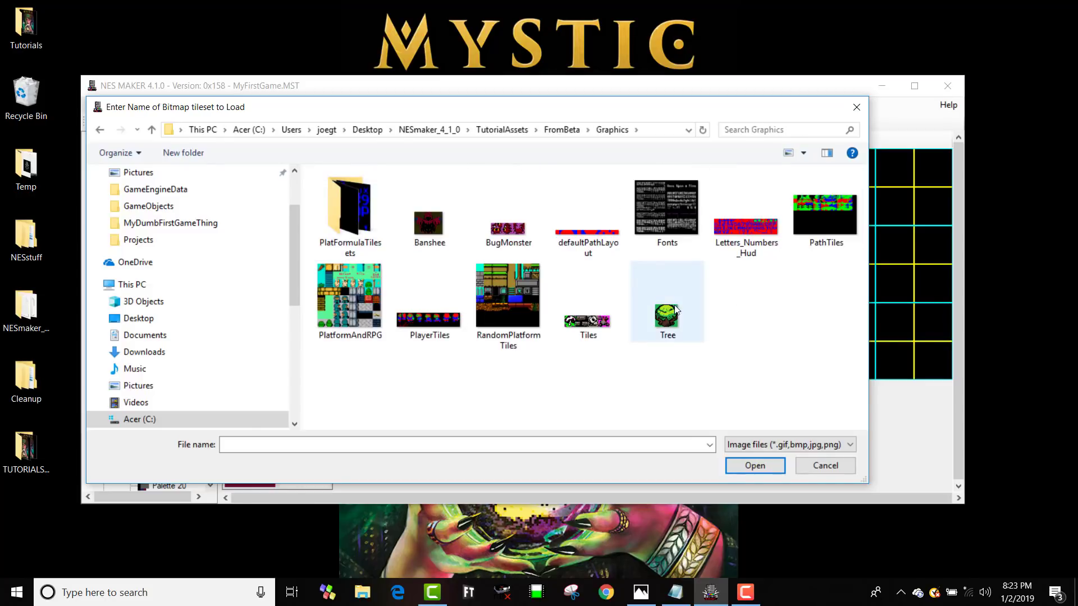
double_click(583, 331)
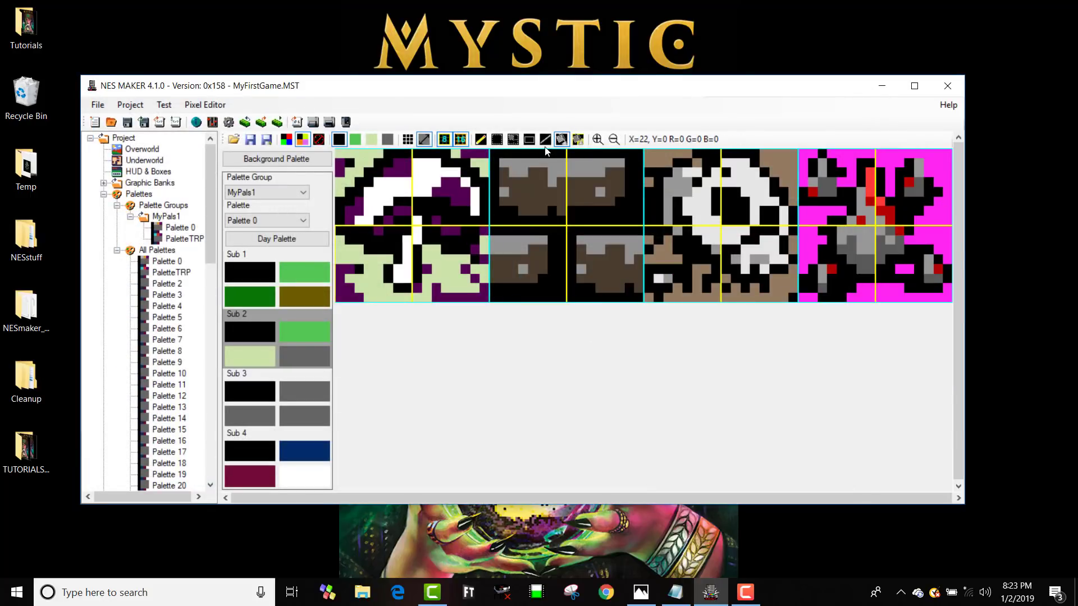
Copy the creature tile on magenta from the Tiles image and paste it into BckCHR_00 directly below the grass tiles
click(513, 141)
click(928, 251)
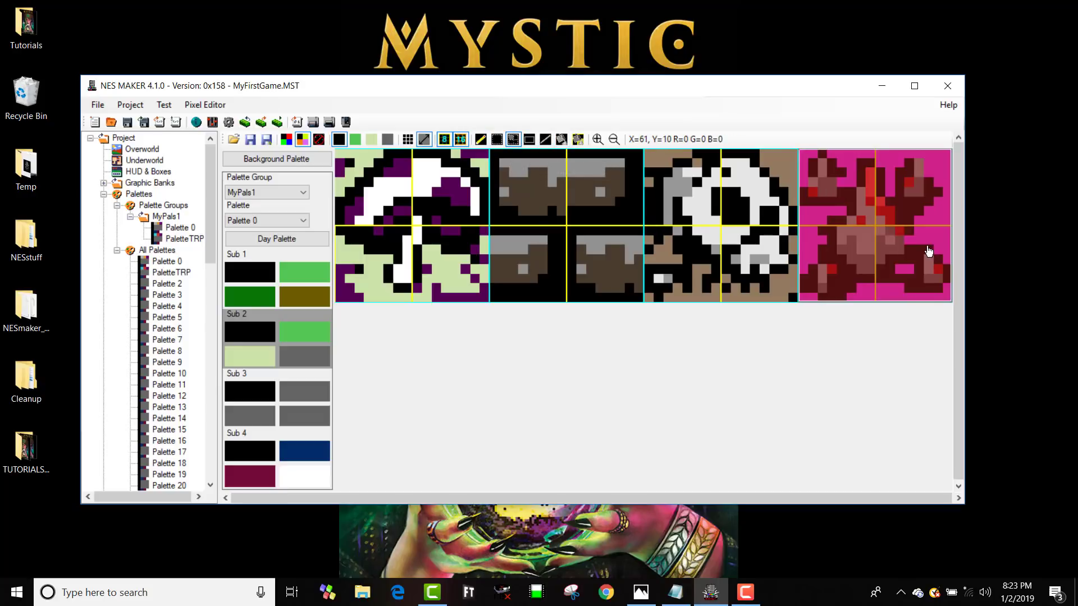
click(908, 252)
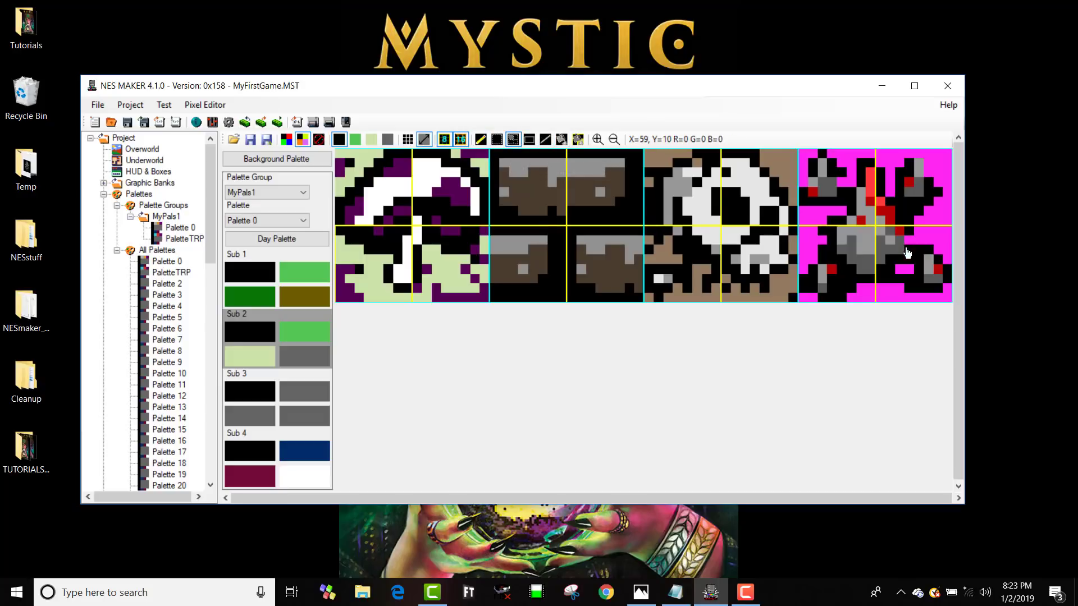
click(278, 159)
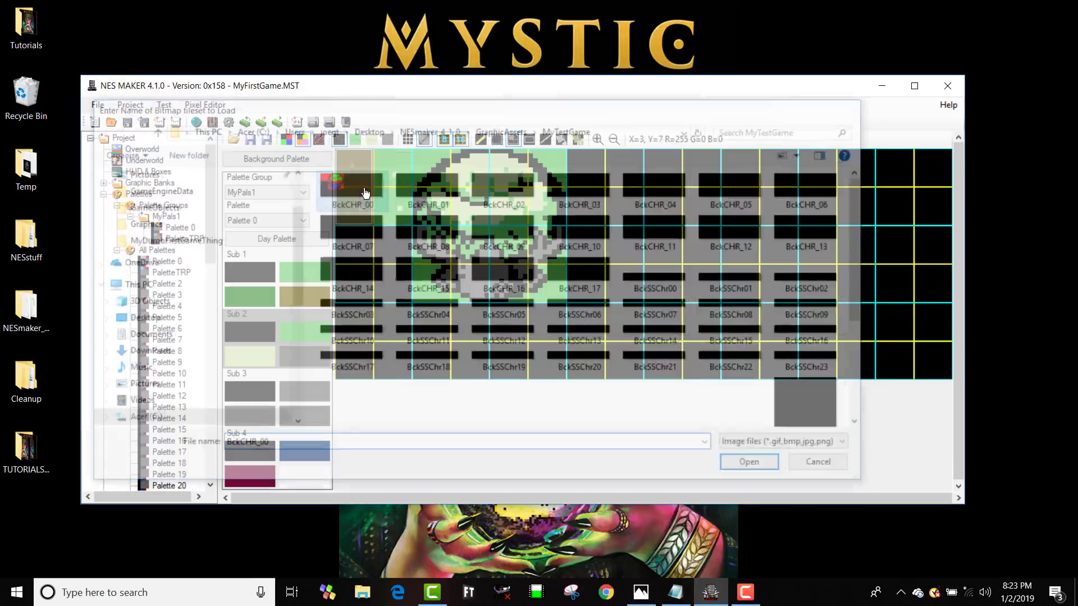
double_click(366, 194)
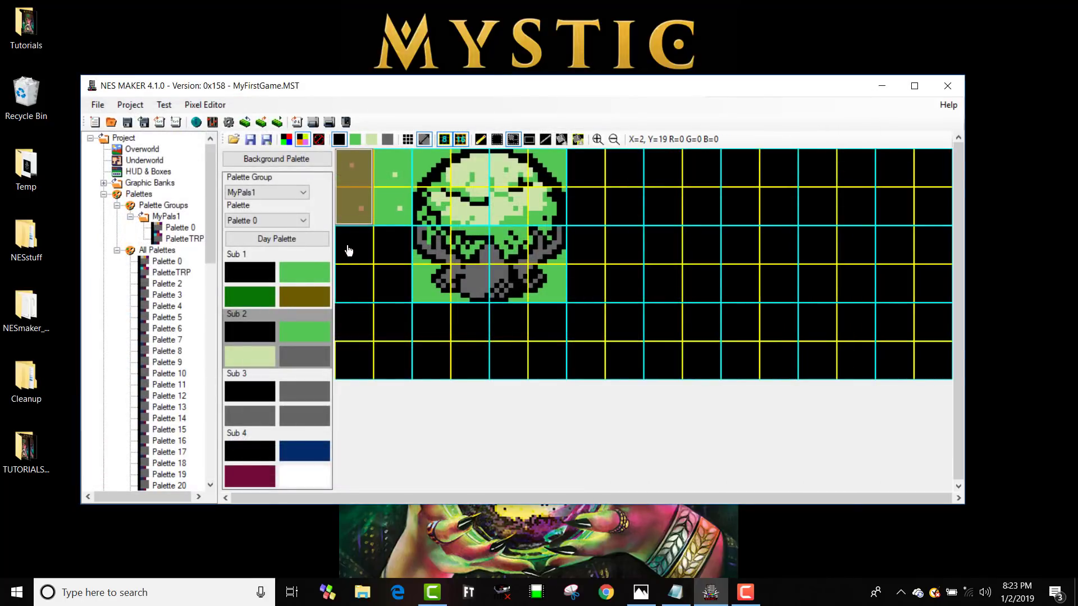
click(348, 251)
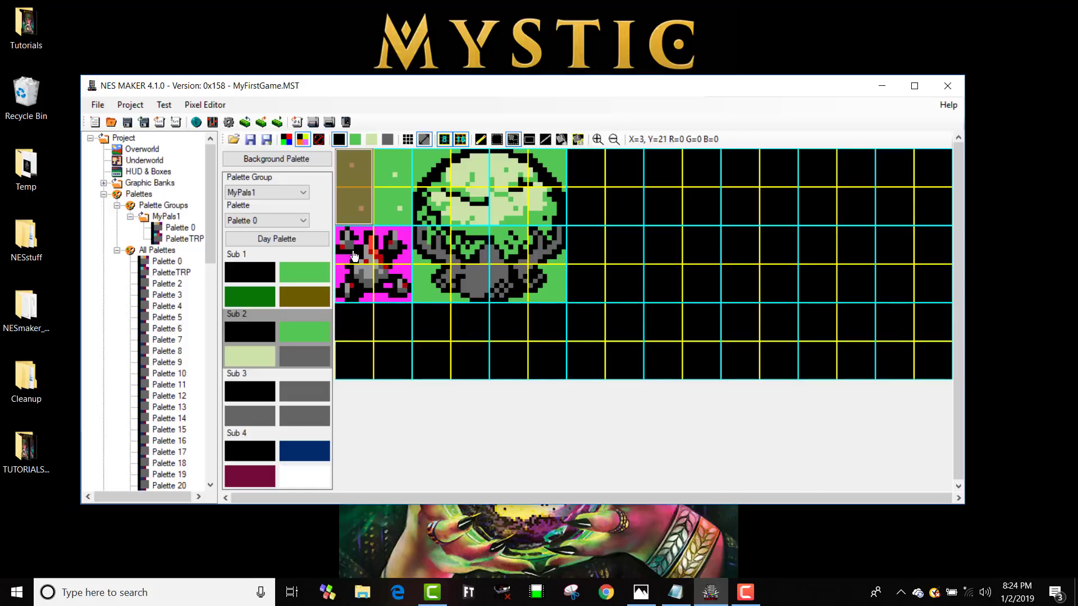
Try violet 23 as the first colour shared by the sub-palettes, and restore it to black 0F
click(244, 330)
click(158, 168)
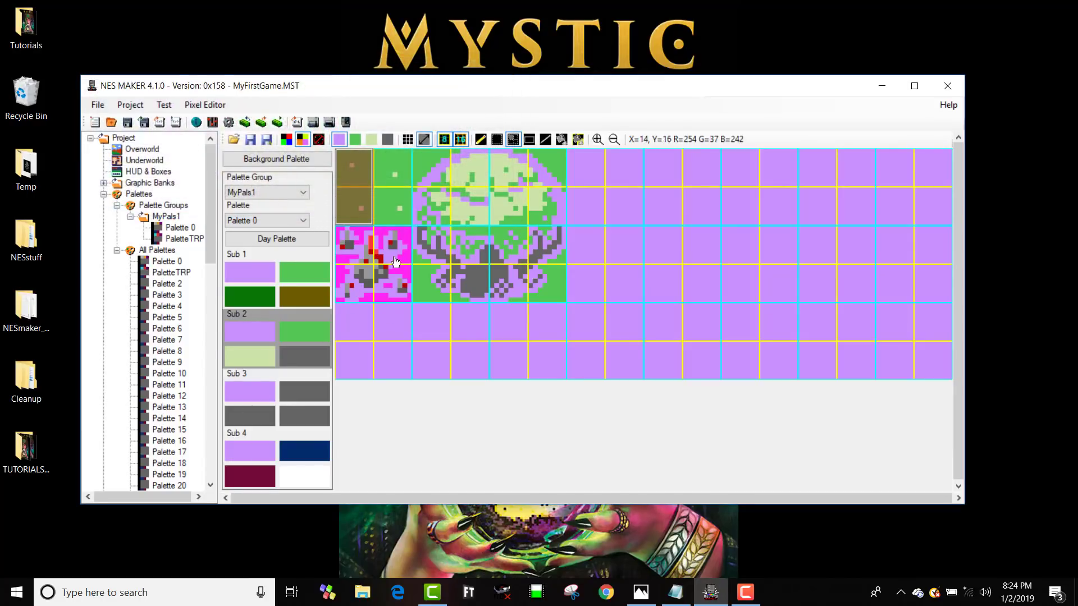
click(247, 329)
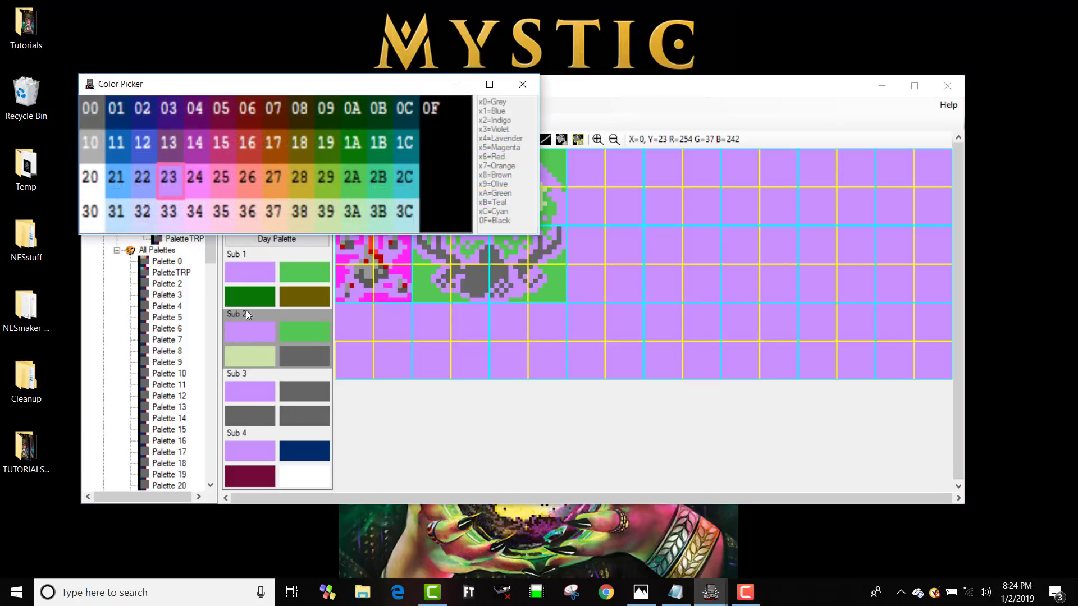
click(432, 112)
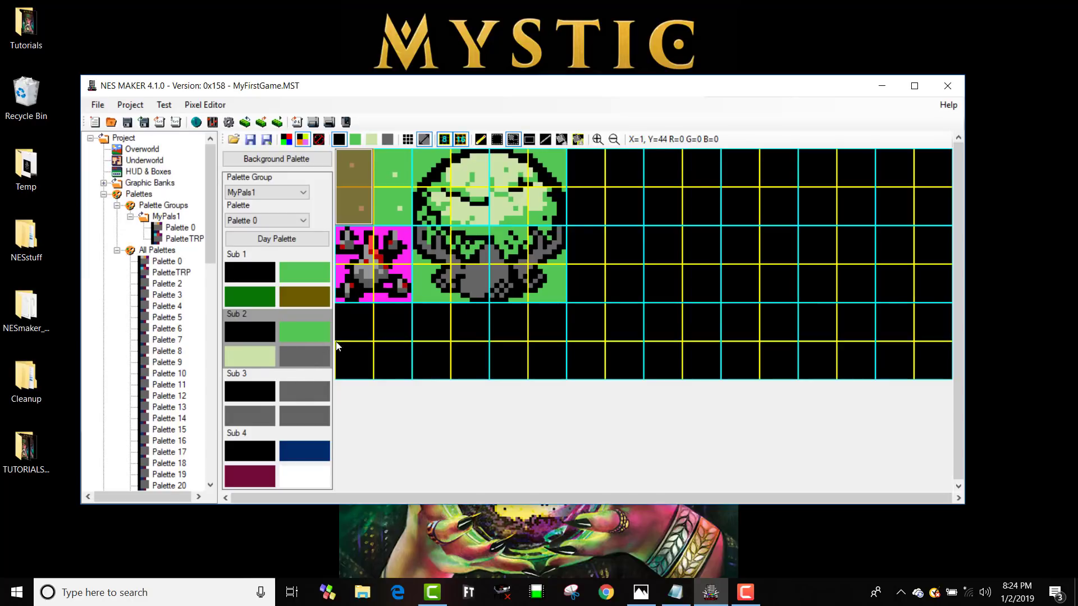
Set Sub 3's first colour after black to light green 2A and replace the creature's magenta background with it
click(271, 395)
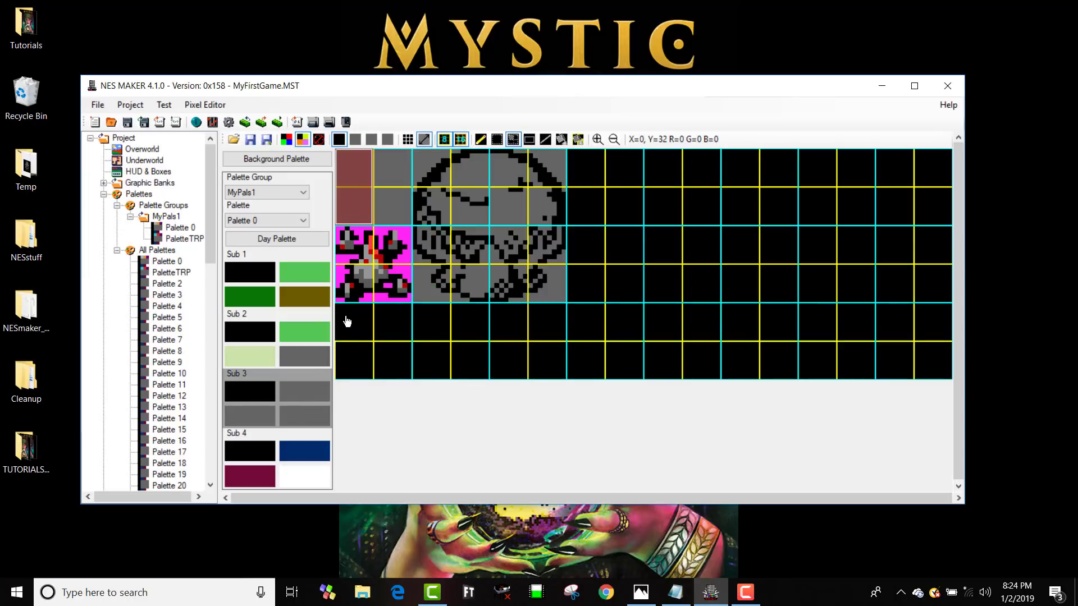
click(303, 386)
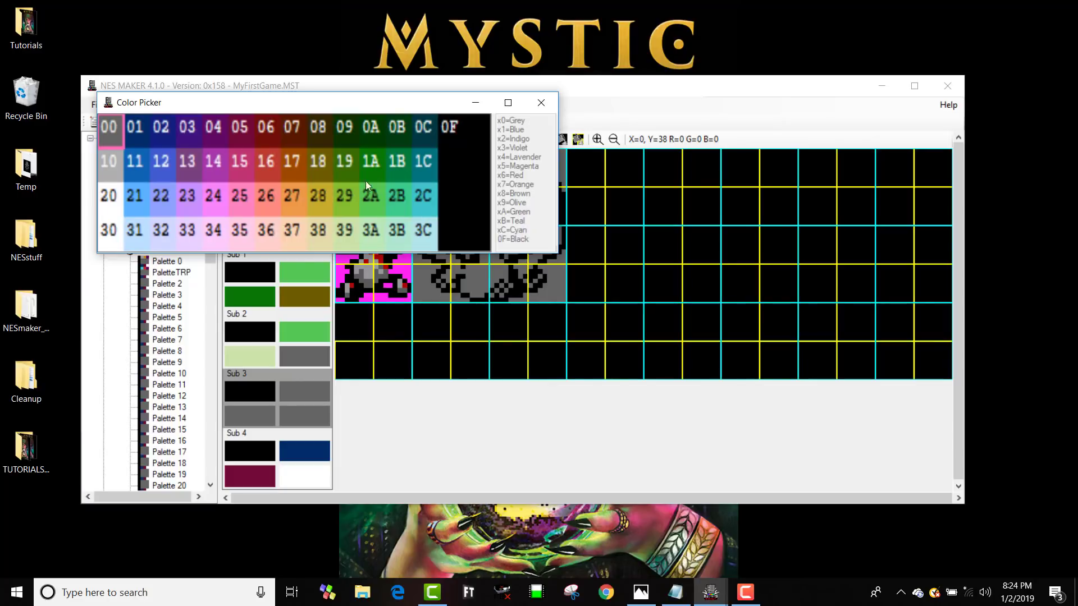
click(365, 200)
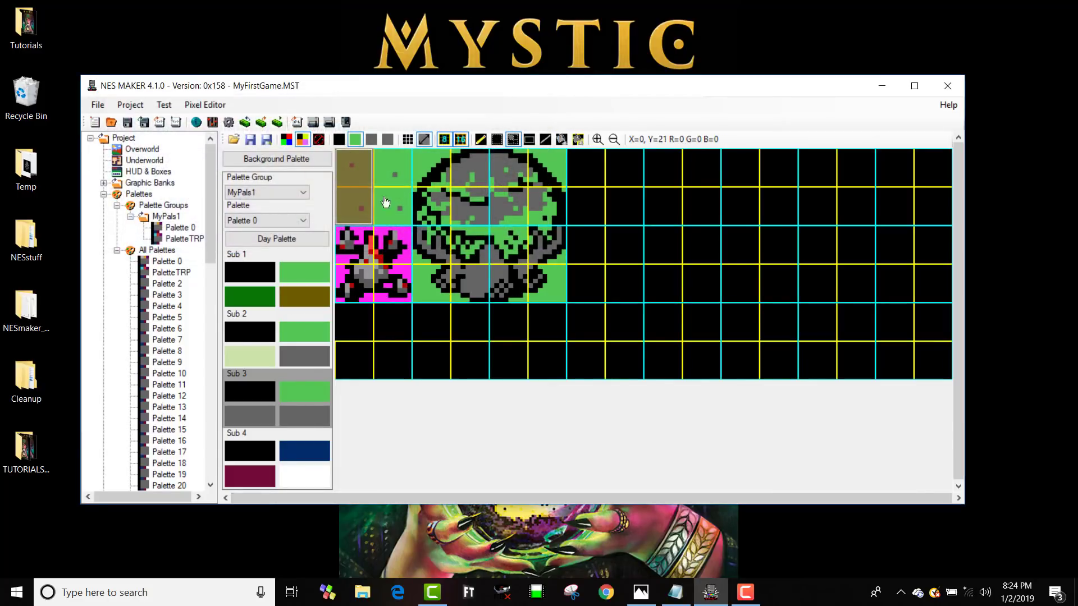
click(560, 140)
click(396, 238)
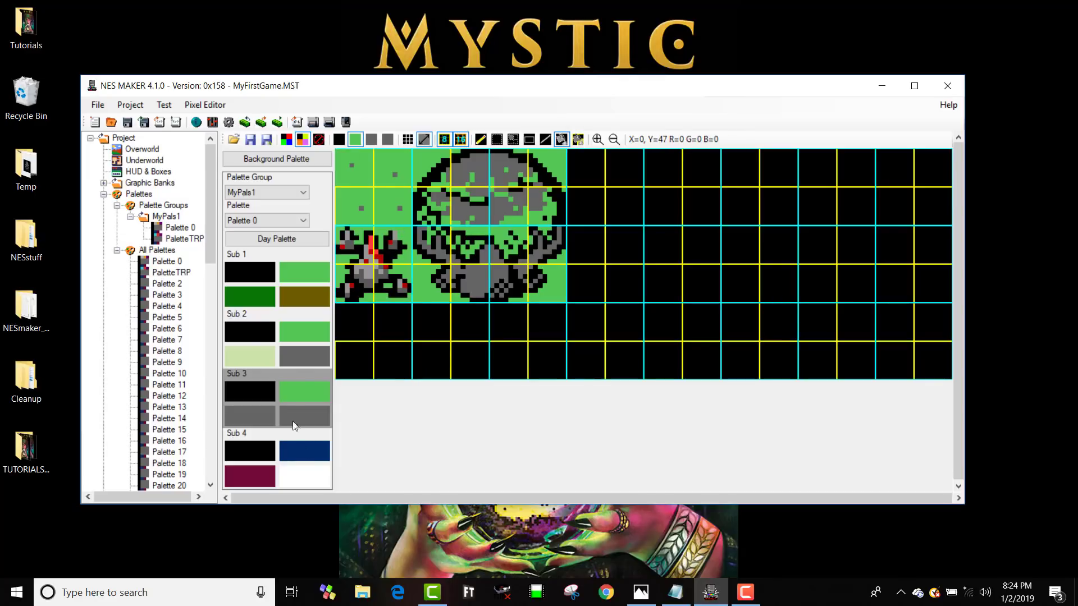
Set Sub 3's last two colours to light grey 10 and red 16, and replace the creature's dark grey body with the light grey
click(262, 418)
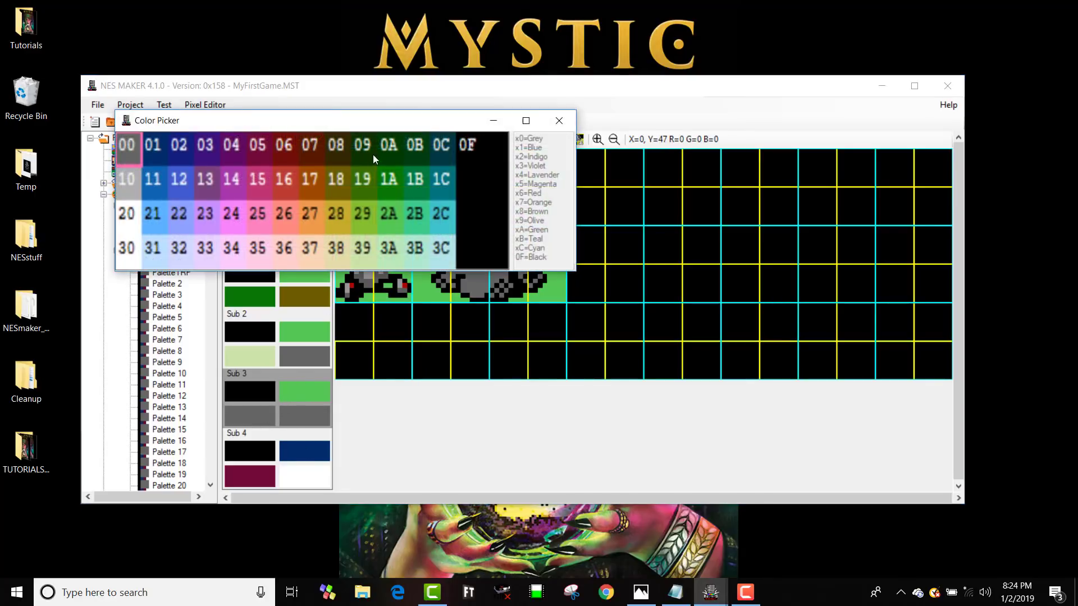
click(130, 189)
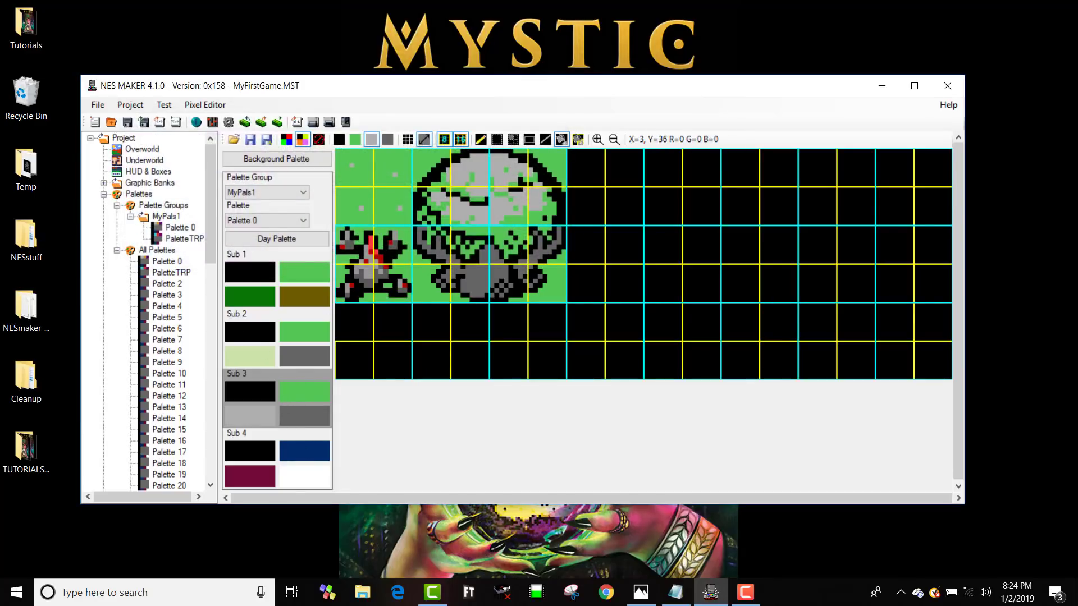
click(369, 285)
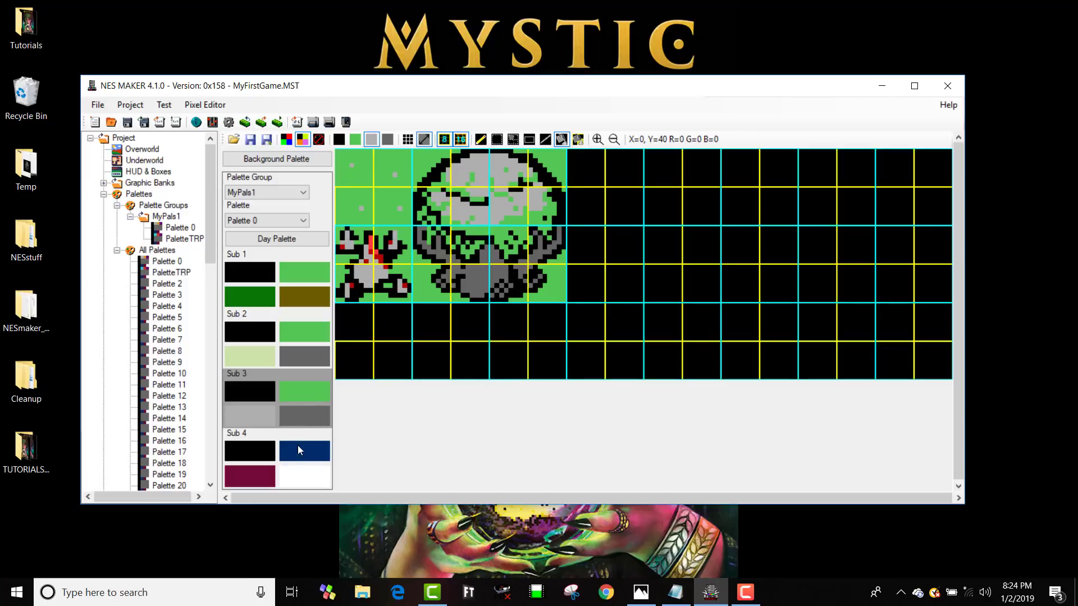
click(300, 415)
click(312, 203)
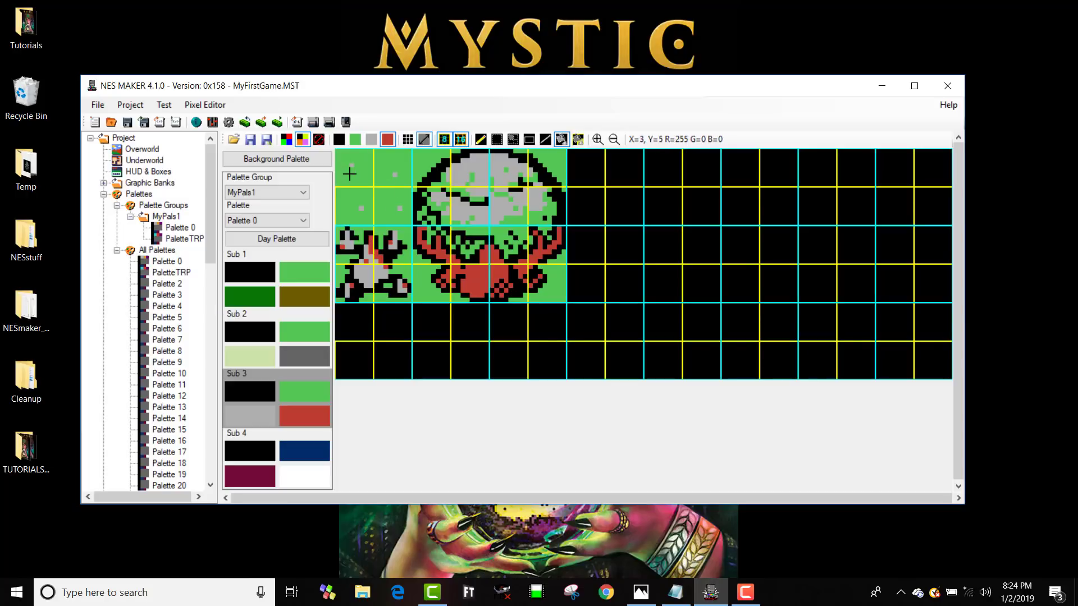
Check the tileset for bad pixels, and compare its raw RGB colours with the Sub 3 palette view
click(319, 140)
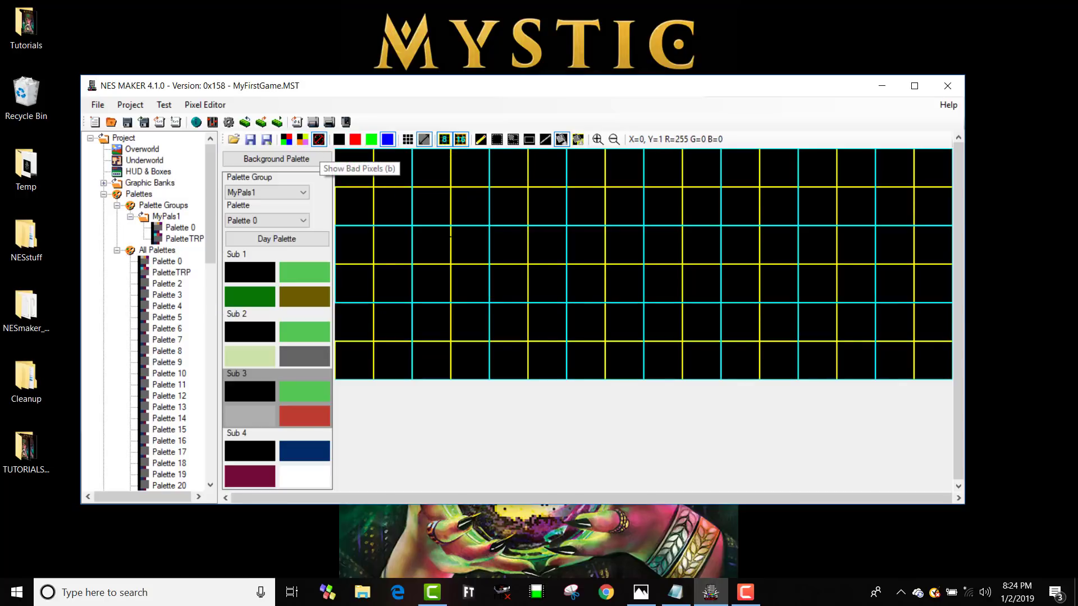
click(319, 140)
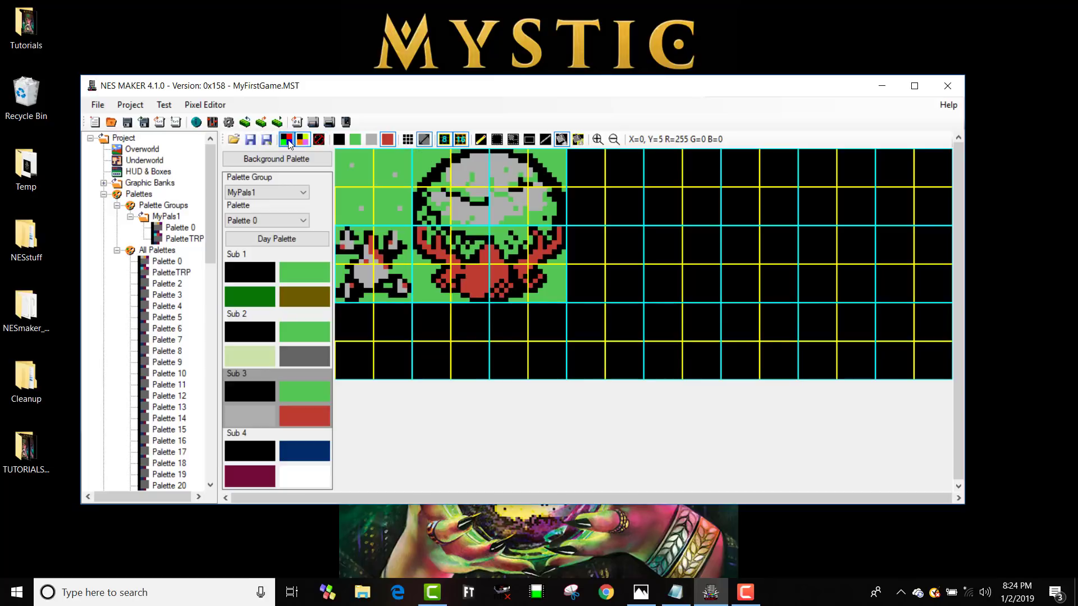
click(287, 139)
click(303, 140)
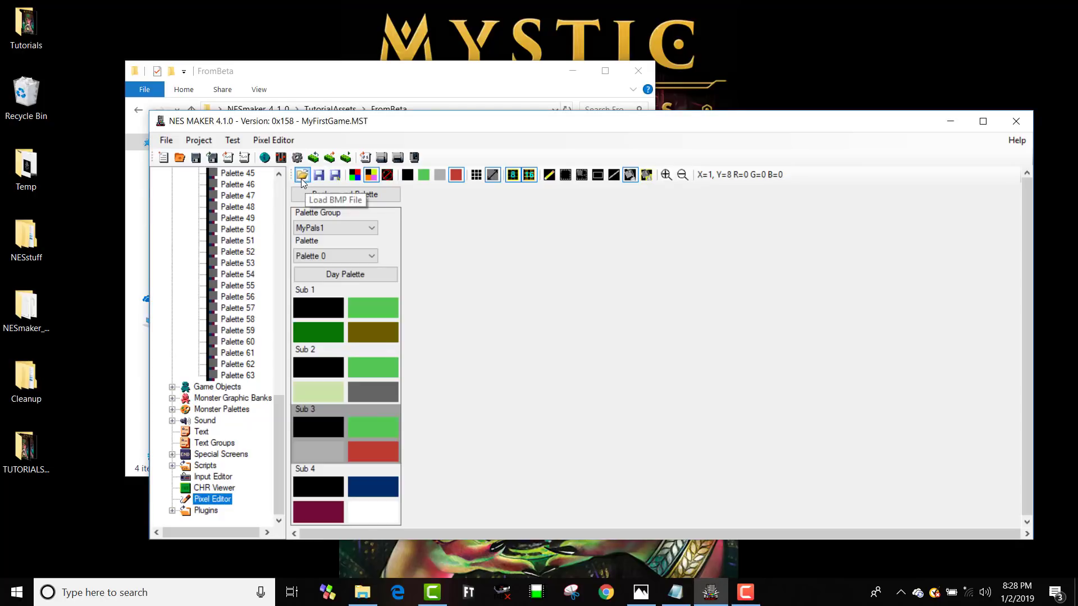
Load the AdventureTileset_GameObjects image from the TutorialAssets\FromBeta folder of NESmaker_4_1_0 into the pixel editor
click(309, 175)
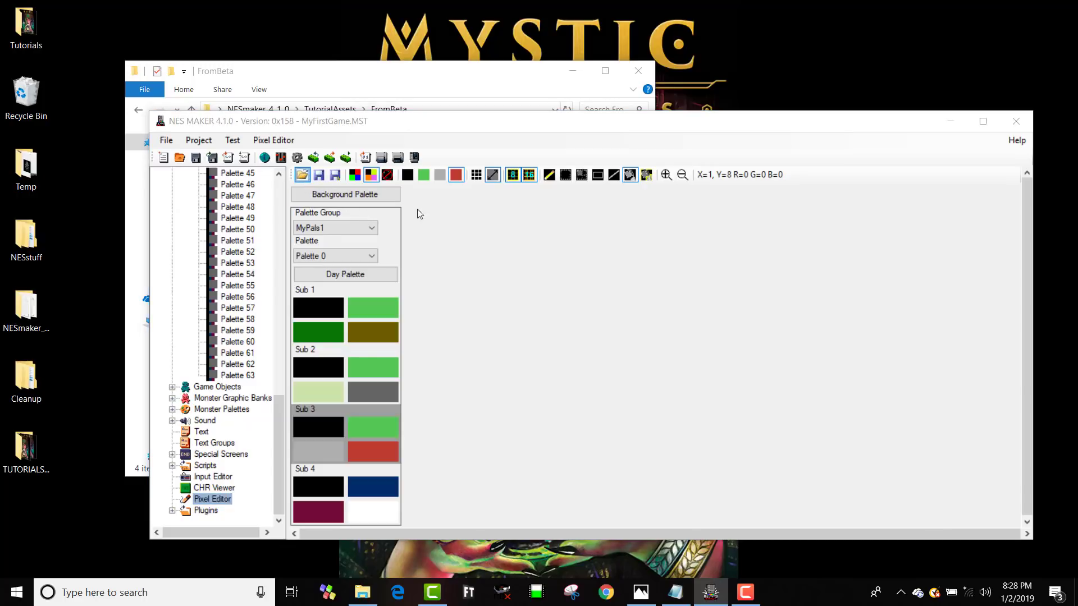
click(505, 169)
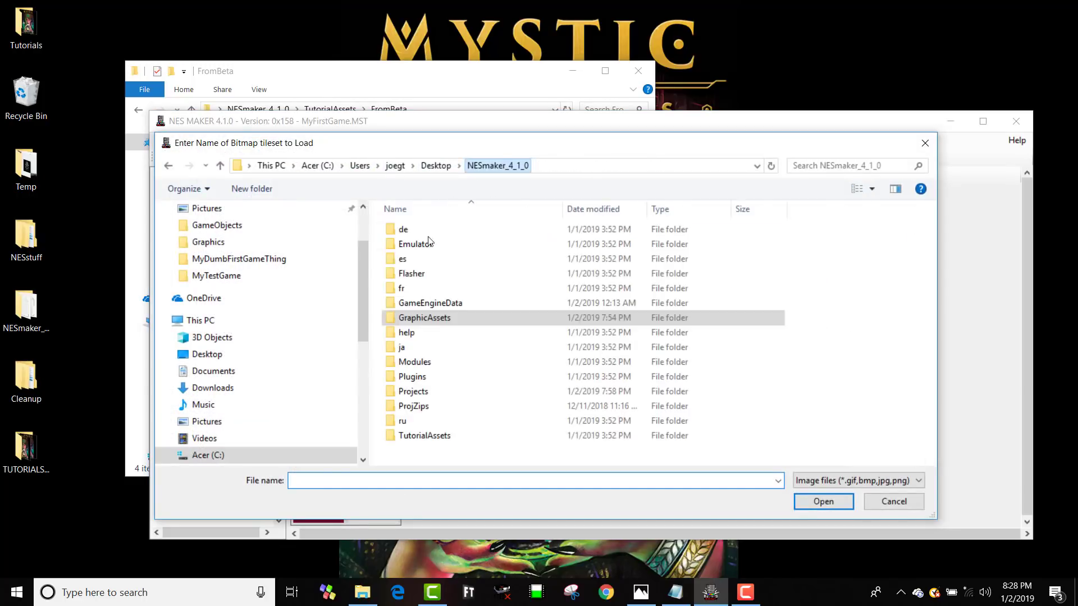
double_click(427, 435)
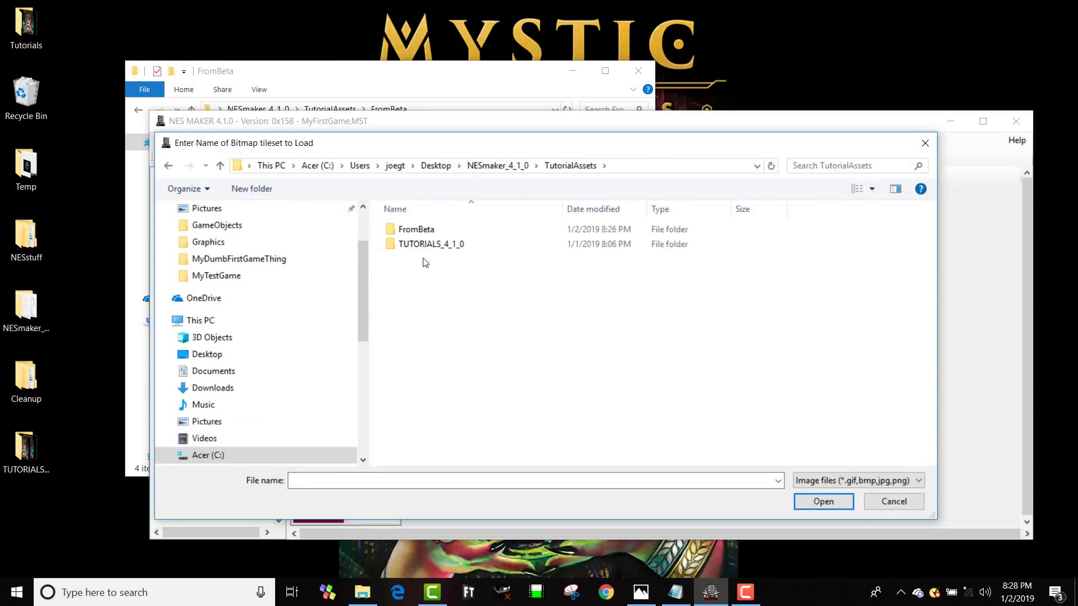
double_click(416, 232)
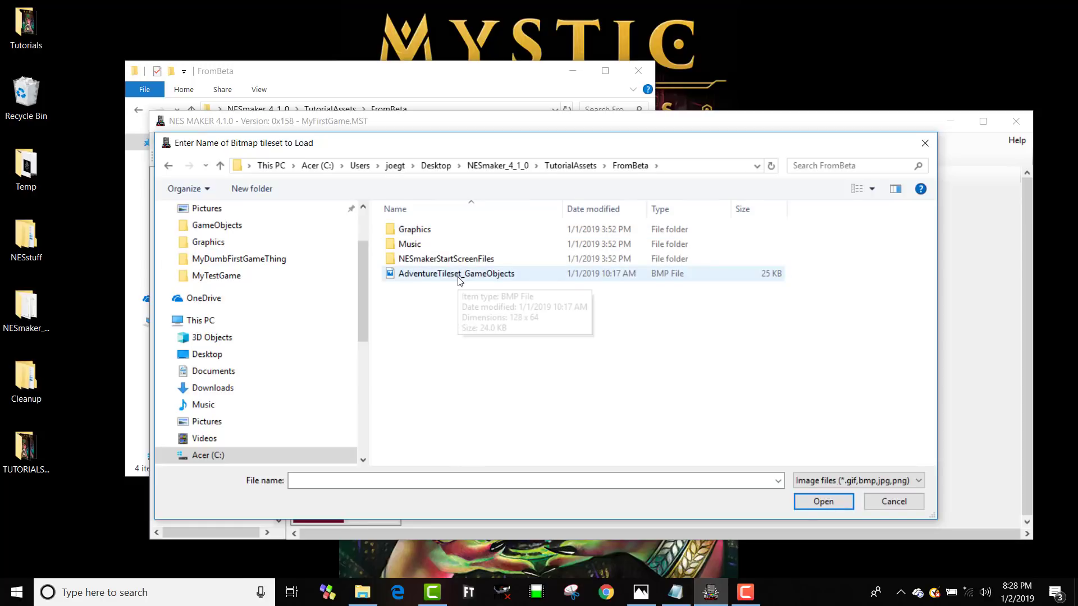
click(454, 280)
click(820, 501)
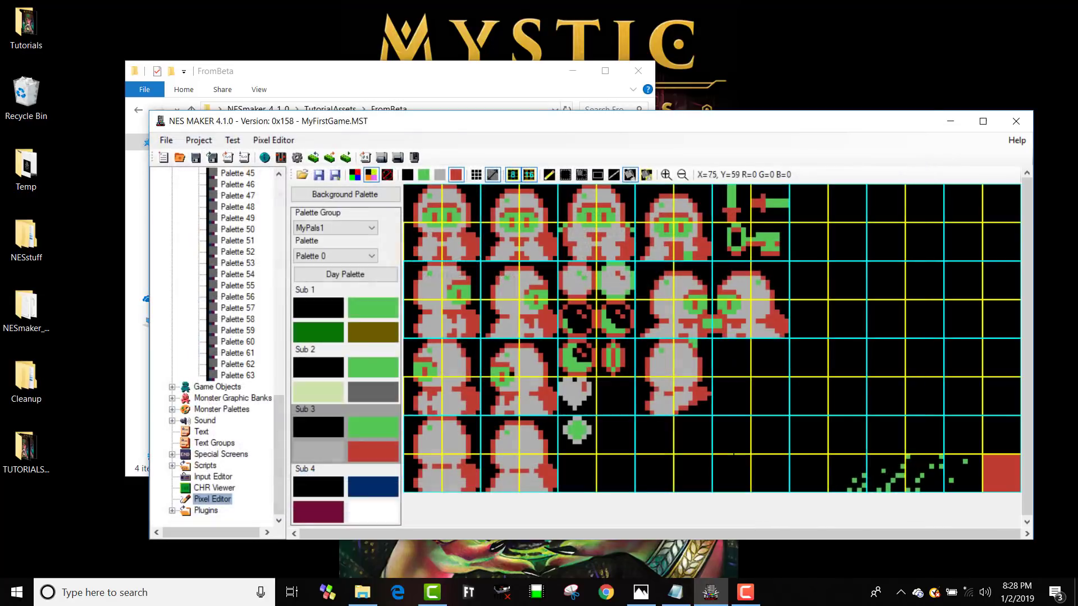
Enlarge the program window slightly and compare the game objects under Sub 1, Sub 2 and Sub 3
drag(831, 129, 769, 117)
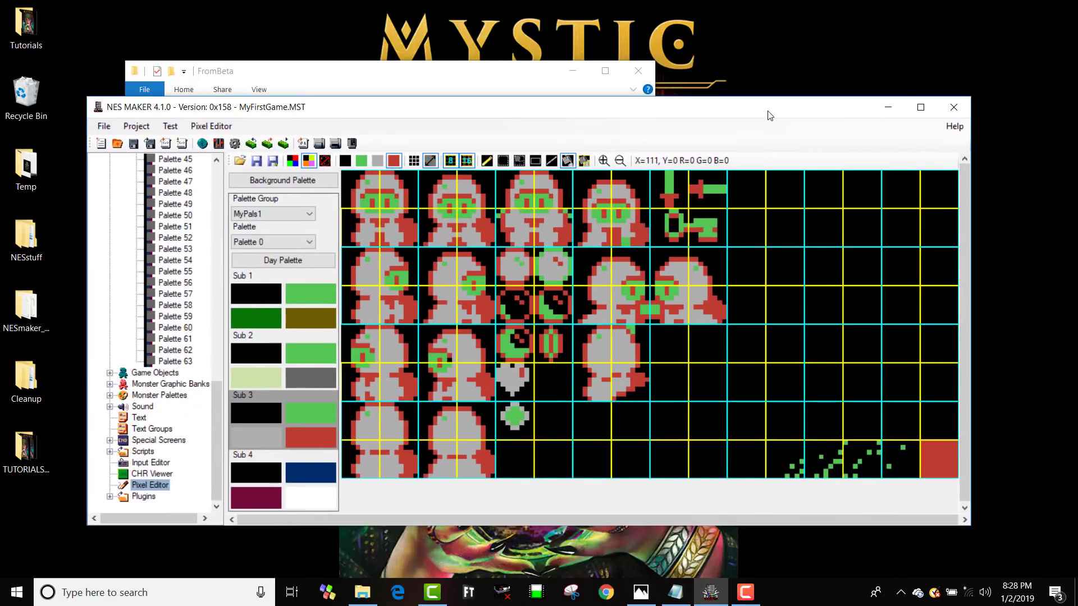
drag(973, 528, 1001, 528)
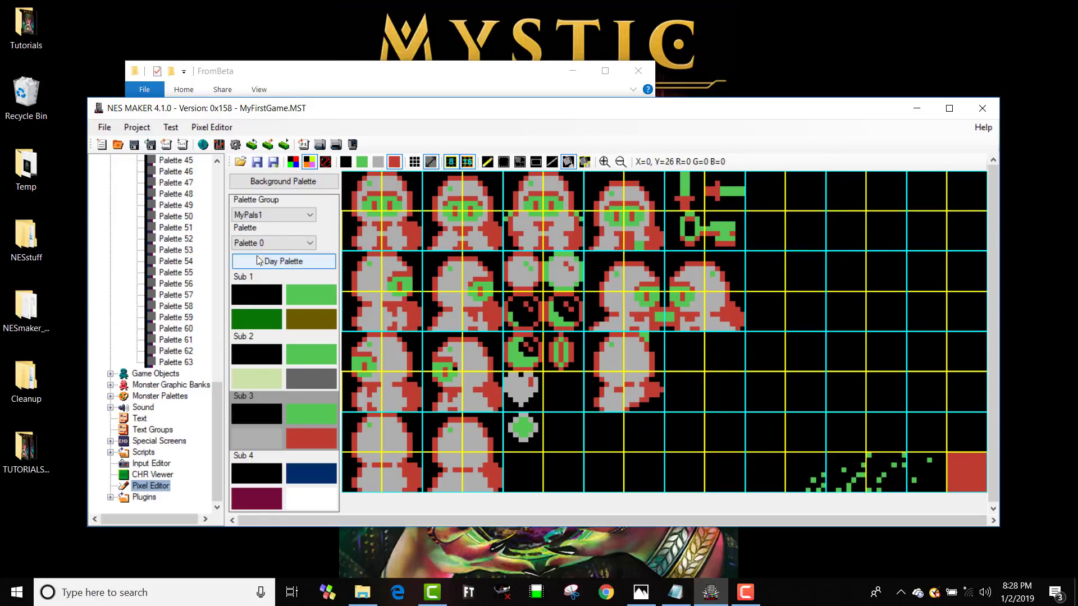
click(272, 321)
click(259, 380)
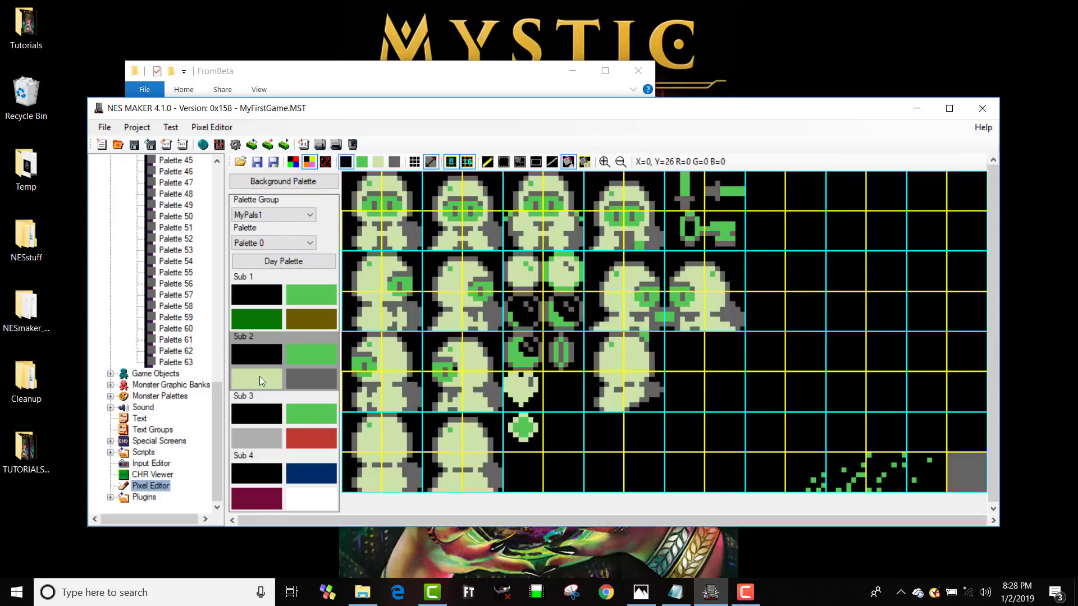
click(258, 410)
click(277, 299)
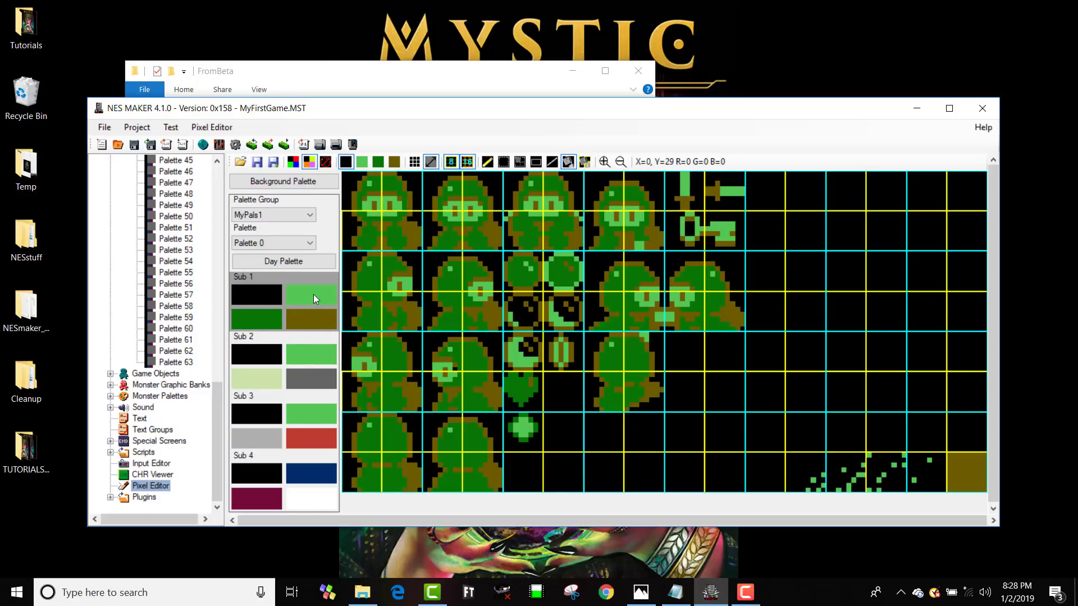
Try red 16 as Sub 1's third colour on the game objects, and restore it to green 1A
double_click(257, 319)
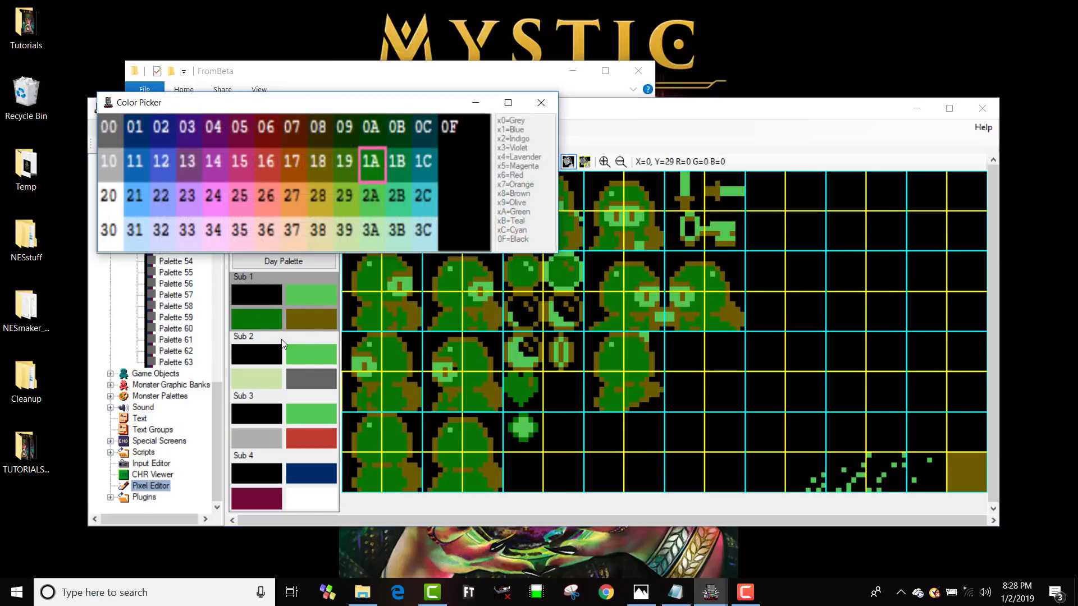
click(272, 160)
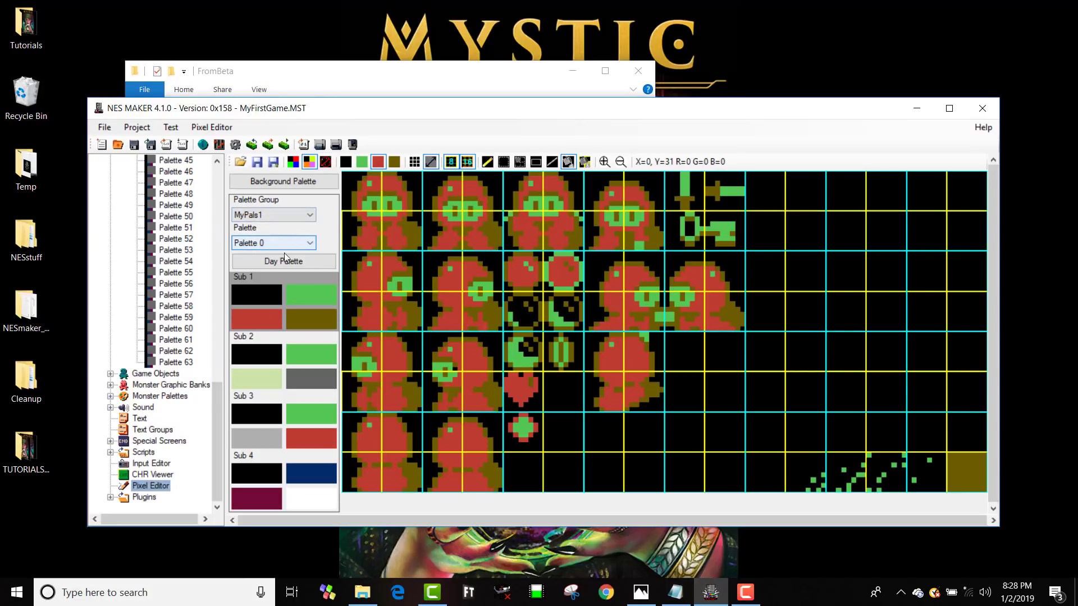
drag(219, 384, 216, 173)
drag(215, 265, 217, 477)
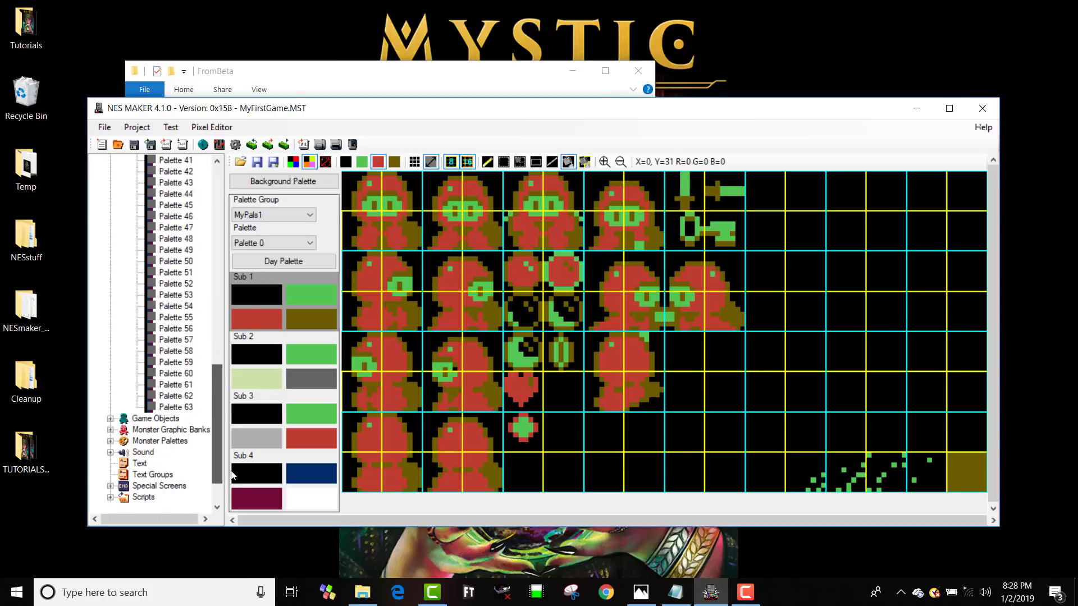
click(264, 323)
click(384, 192)
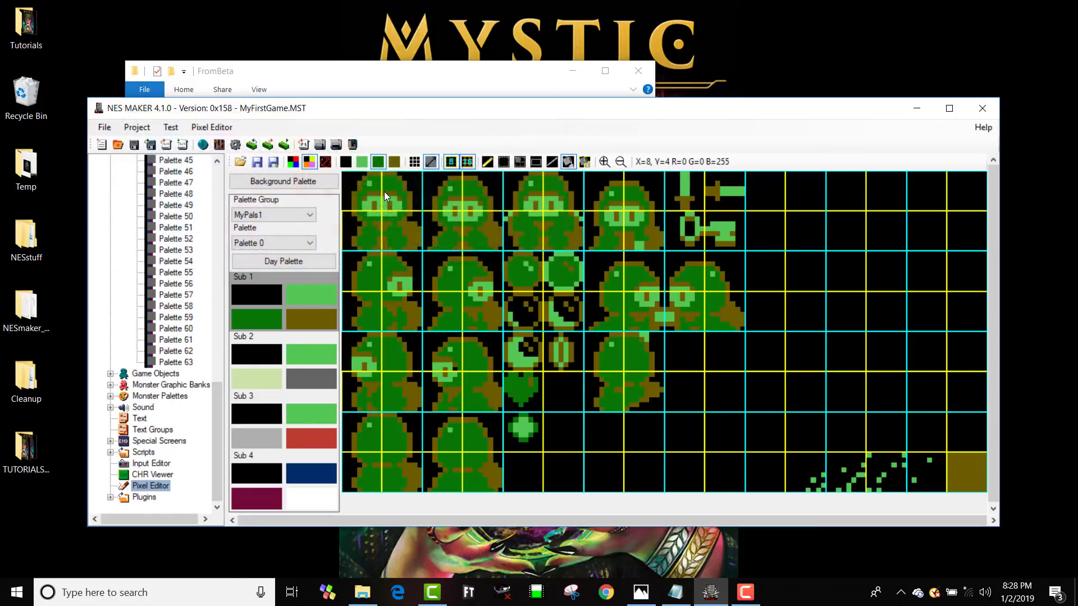
Switch from background to monster palettes and rename MonsterPalette 0 as playerPalette
click(302, 180)
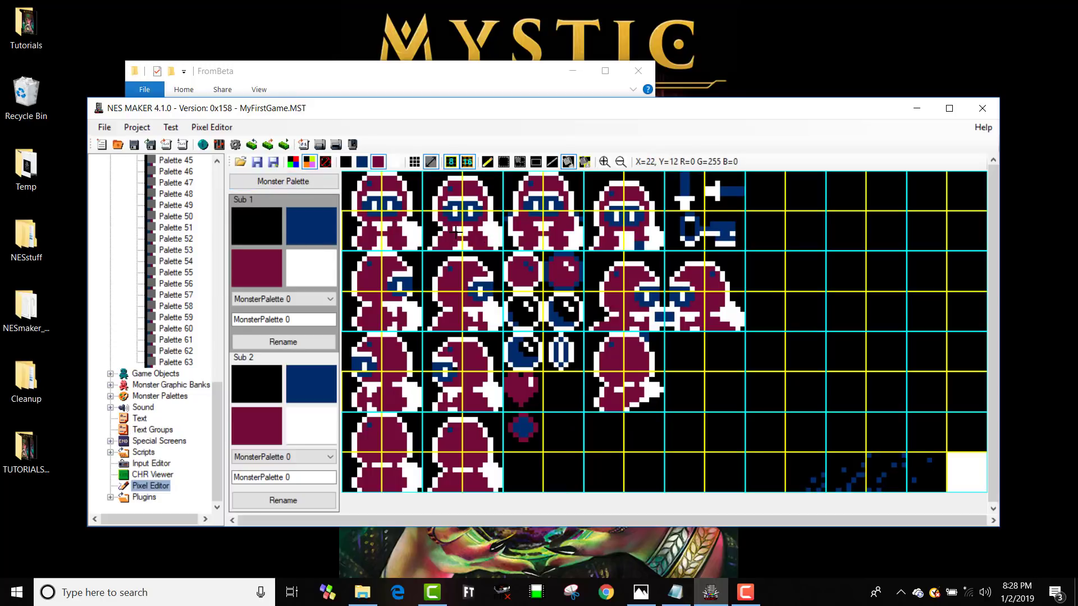
click(268, 300)
click(264, 314)
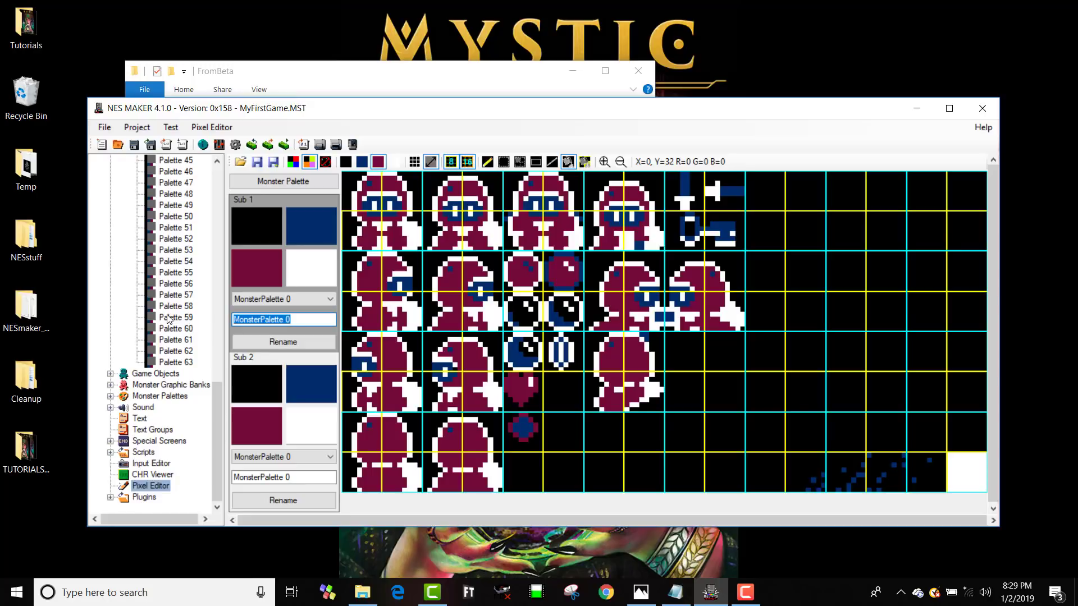
text(playerPale)
click(283, 342)
click(297, 293)
click(408, 212)
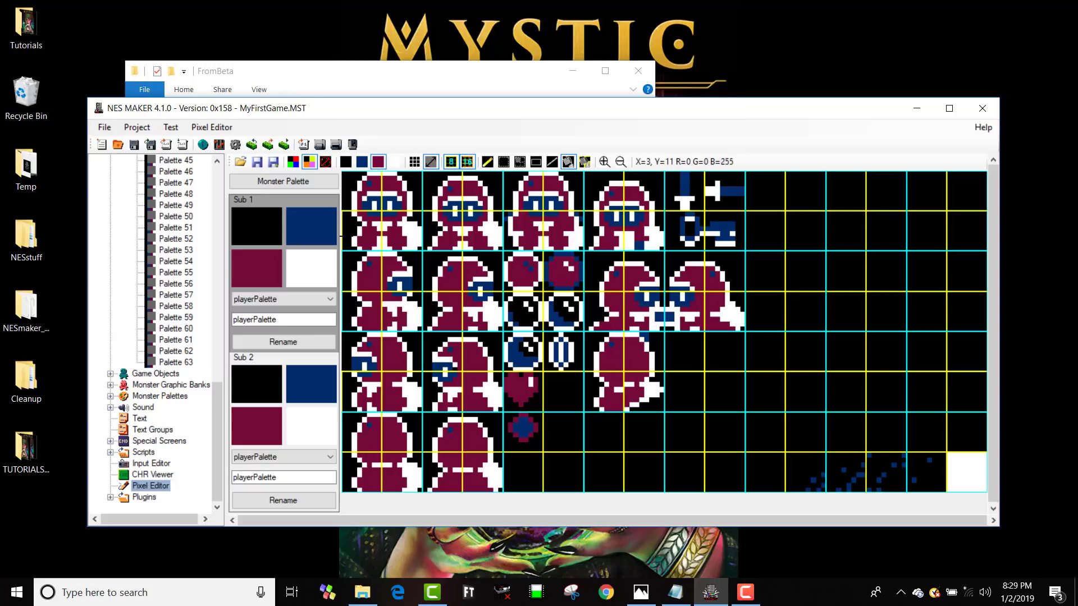
Set playerPalette's fourth colour to dark teal and its second colour to pale pink
click(325, 270)
click(470, 175)
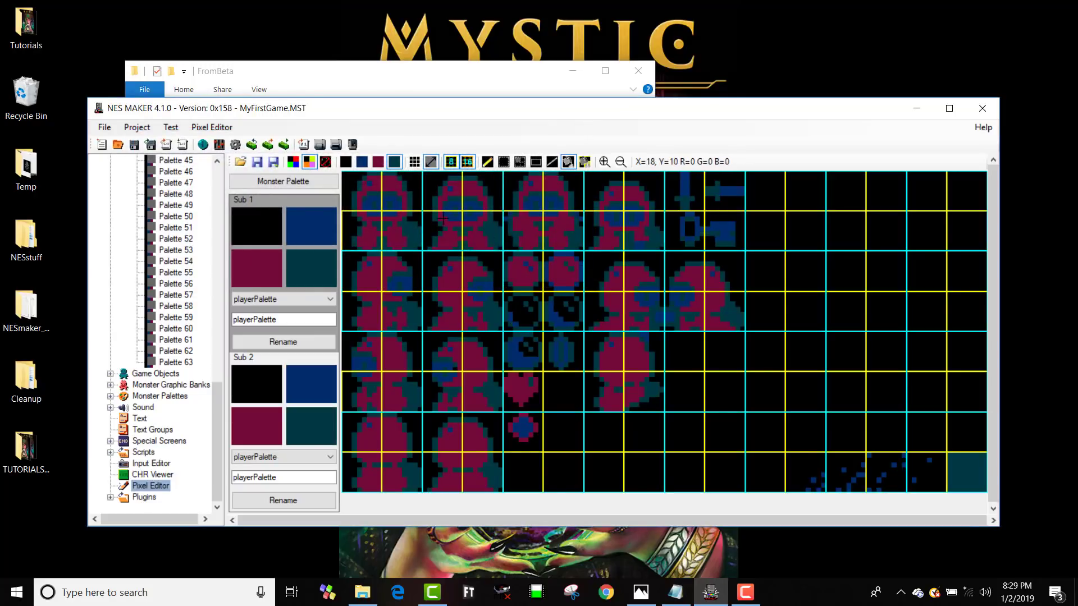
click(313, 219)
click(195, 167)
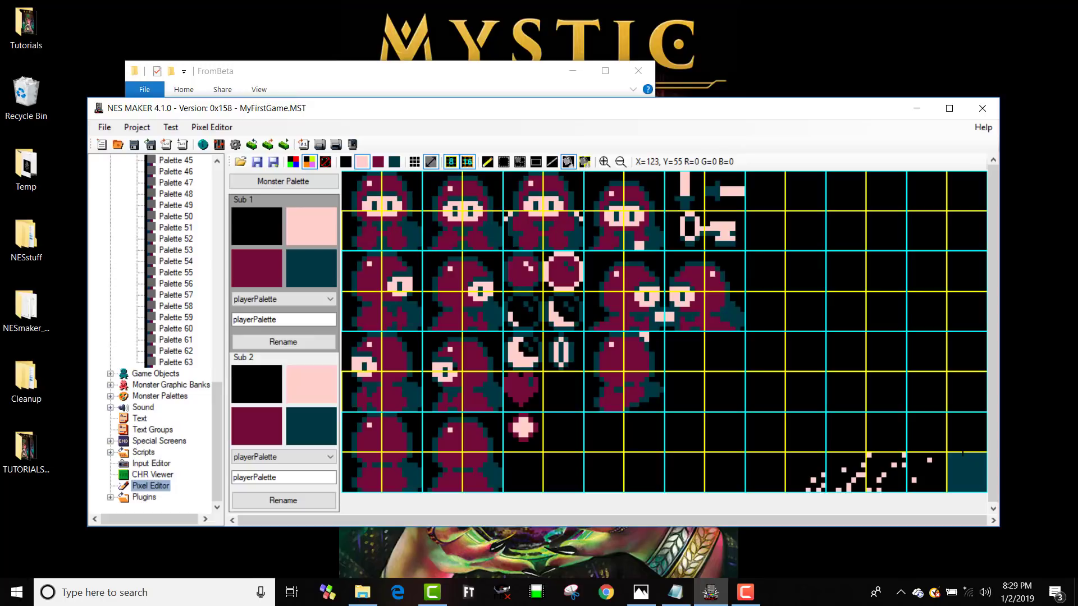
Save the game-object tileset over GameObjectTiles.bmp in the GraphicAssets\MyTestGame folder, replacing the existing file
click(273, 163)
scroll(361, 292, down, 10)
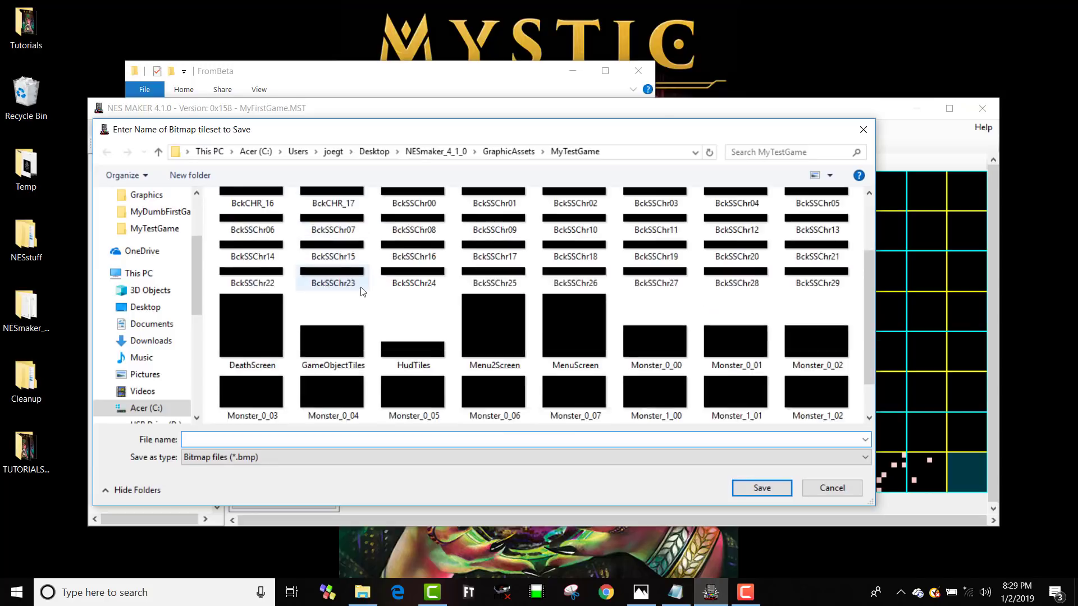
scroll(354, 289, up, 3)
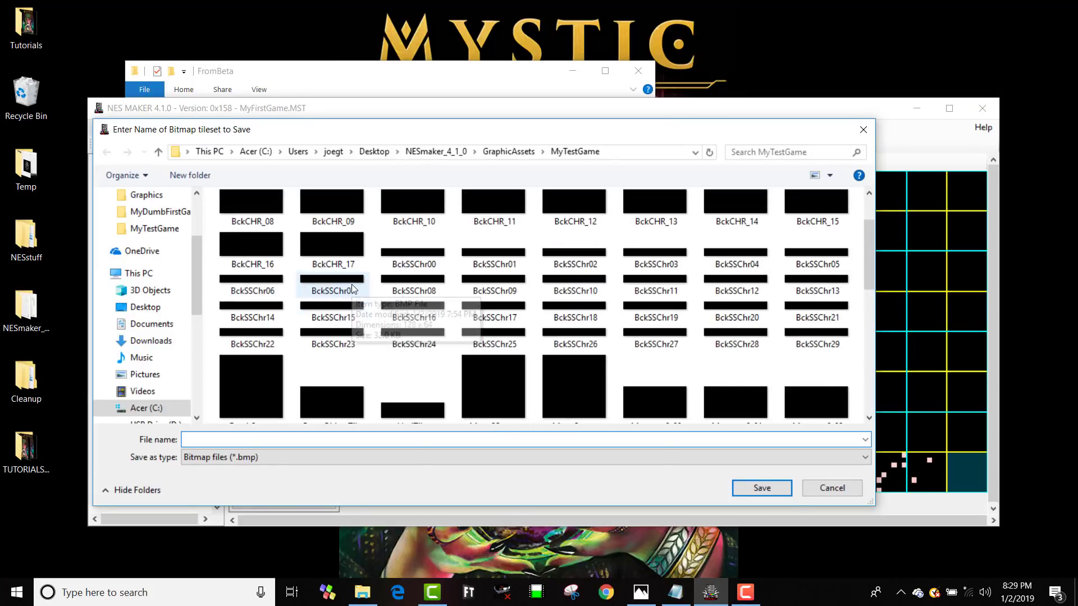
click(345, 334)
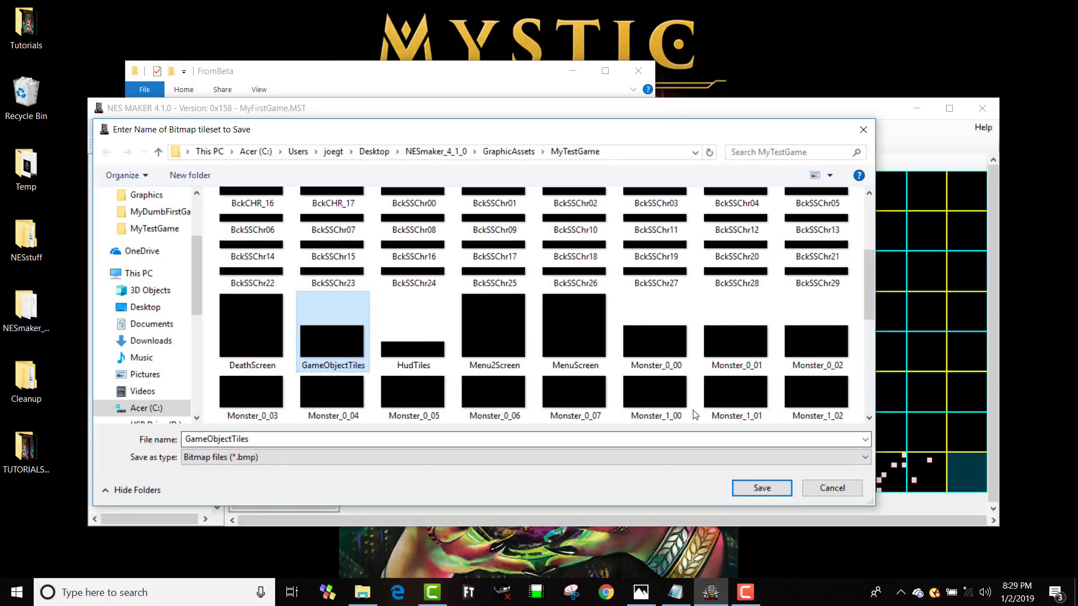
click(752, 488)
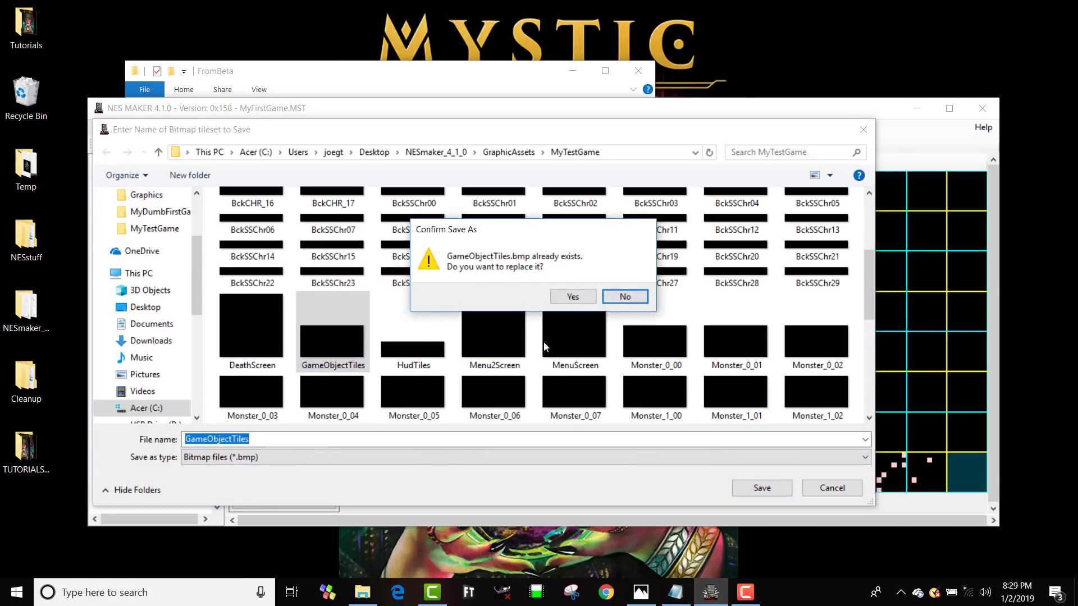
click(581, 295)
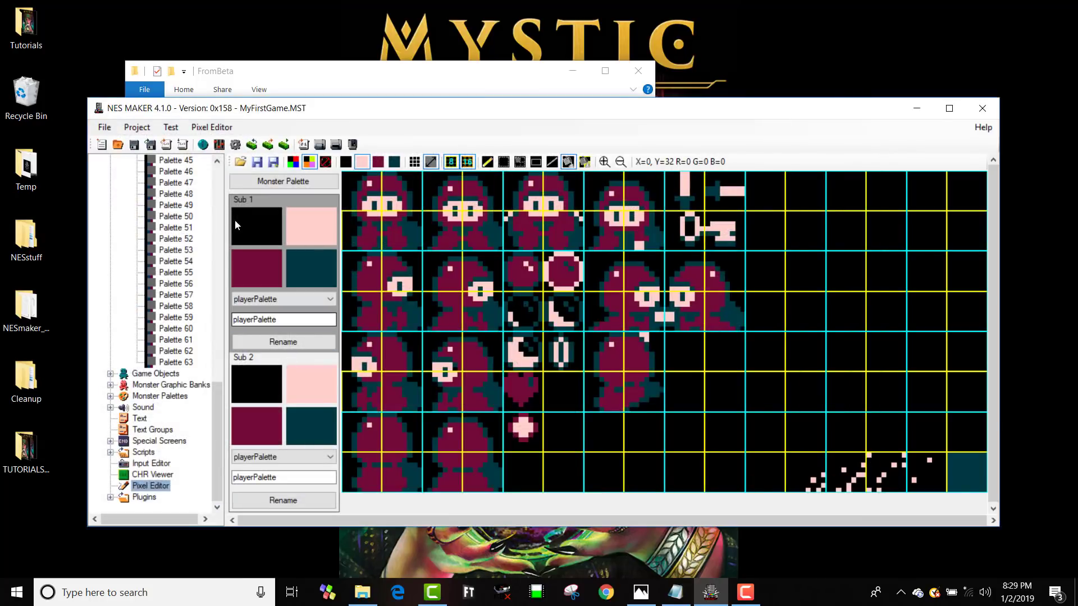
Check the GameObjectTiles thumbnail among the loadable tilesets without loading it, and view the current tileset in raw red, green and blue
click(240, 161)
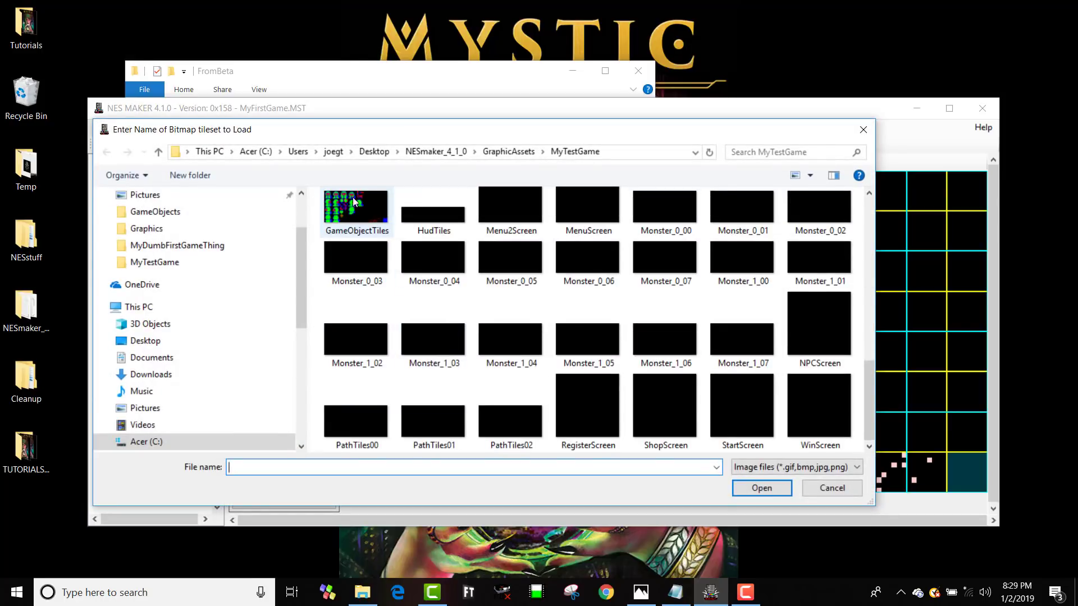
click(863, 132)
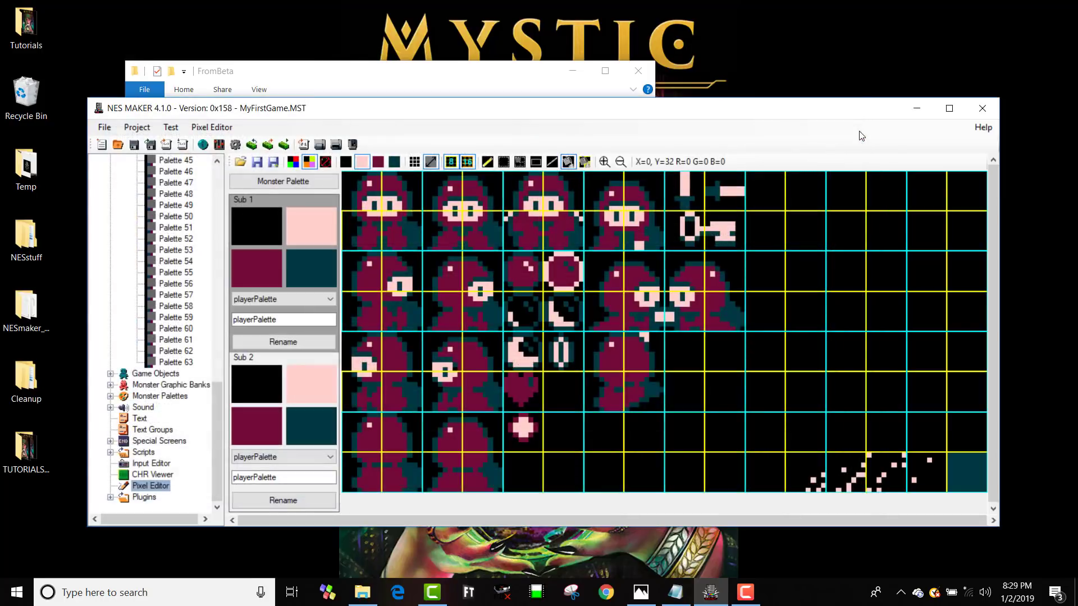
click(293, 164)
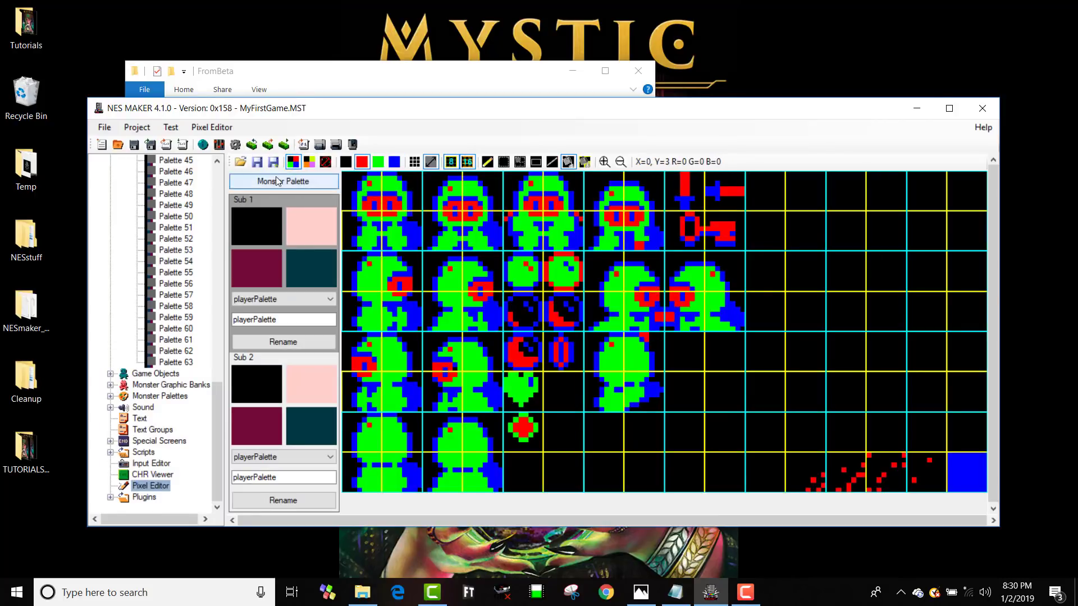